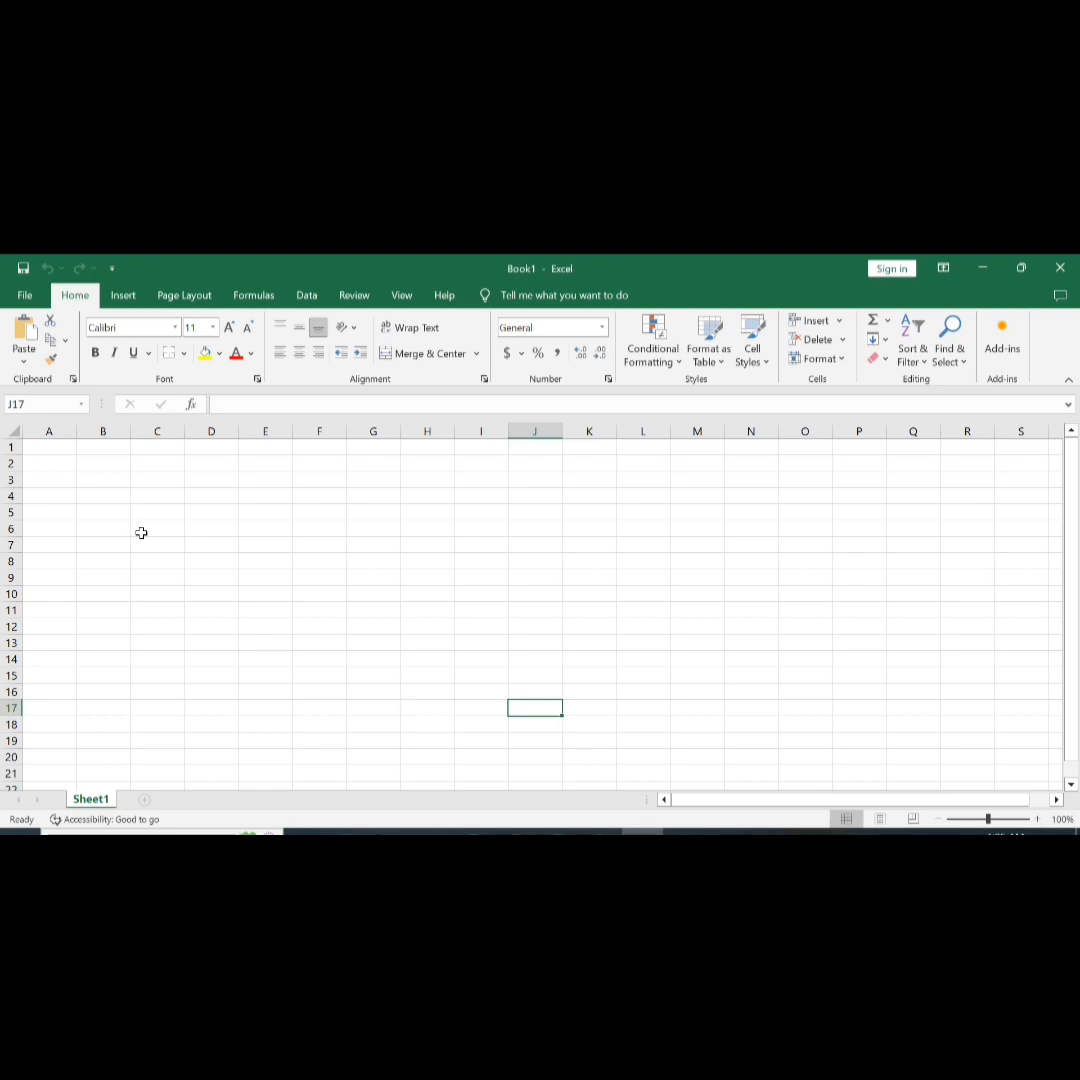
# Start a new web query with cell A1 as the destination and let the start page's scripts continue running.
pyautogui.click(51, 450)
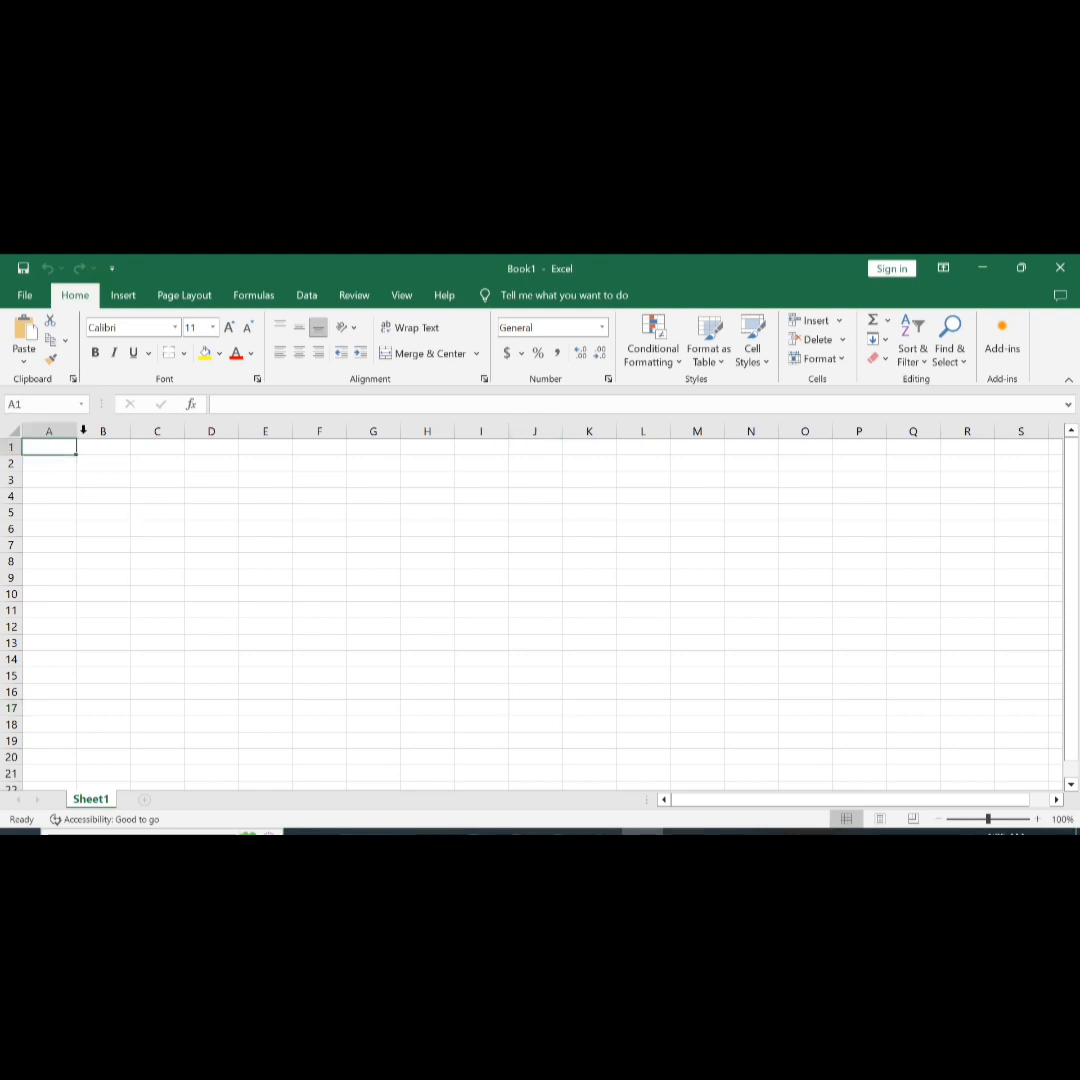
pyautogui.click(297, 297)
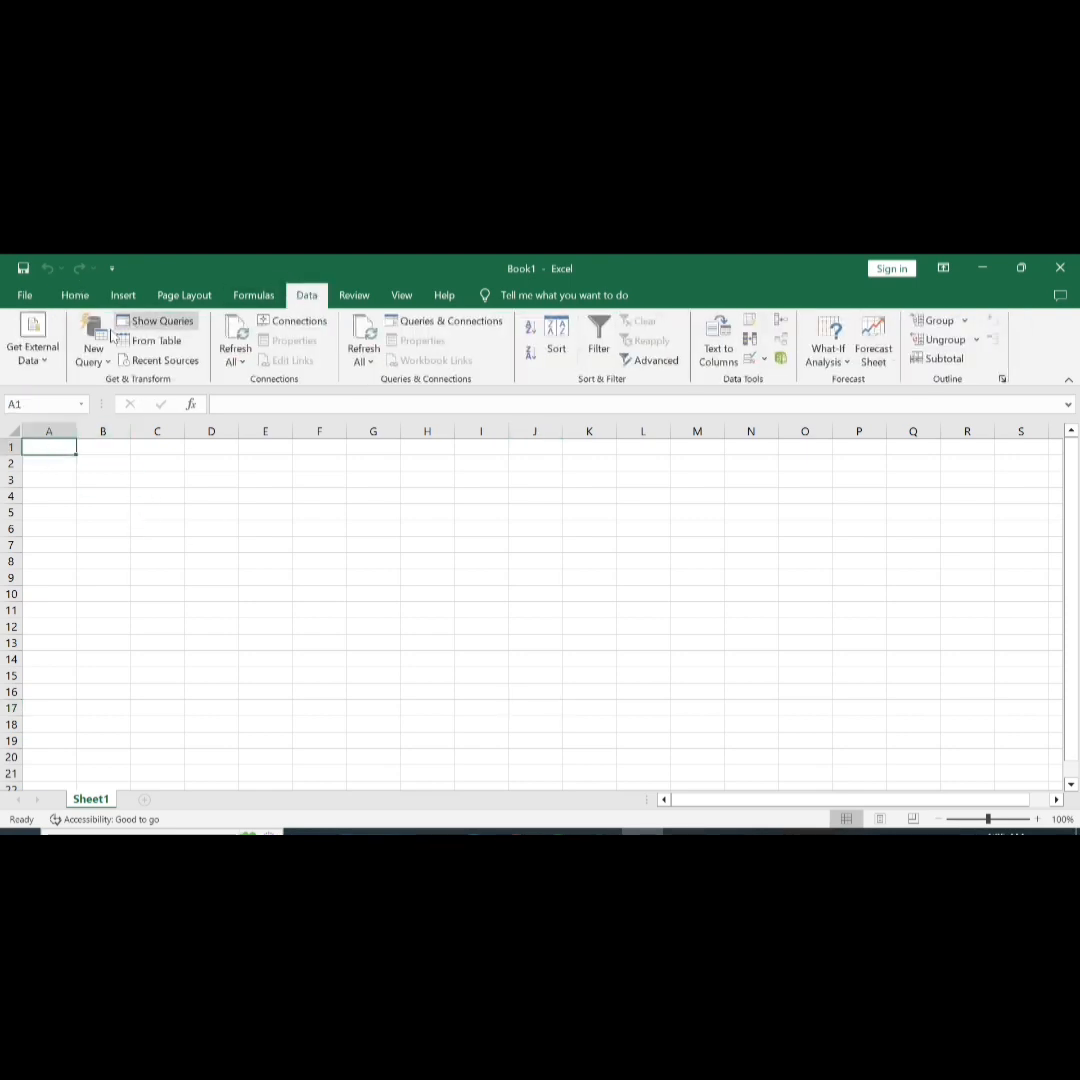
pyautogui.click(50, 358)
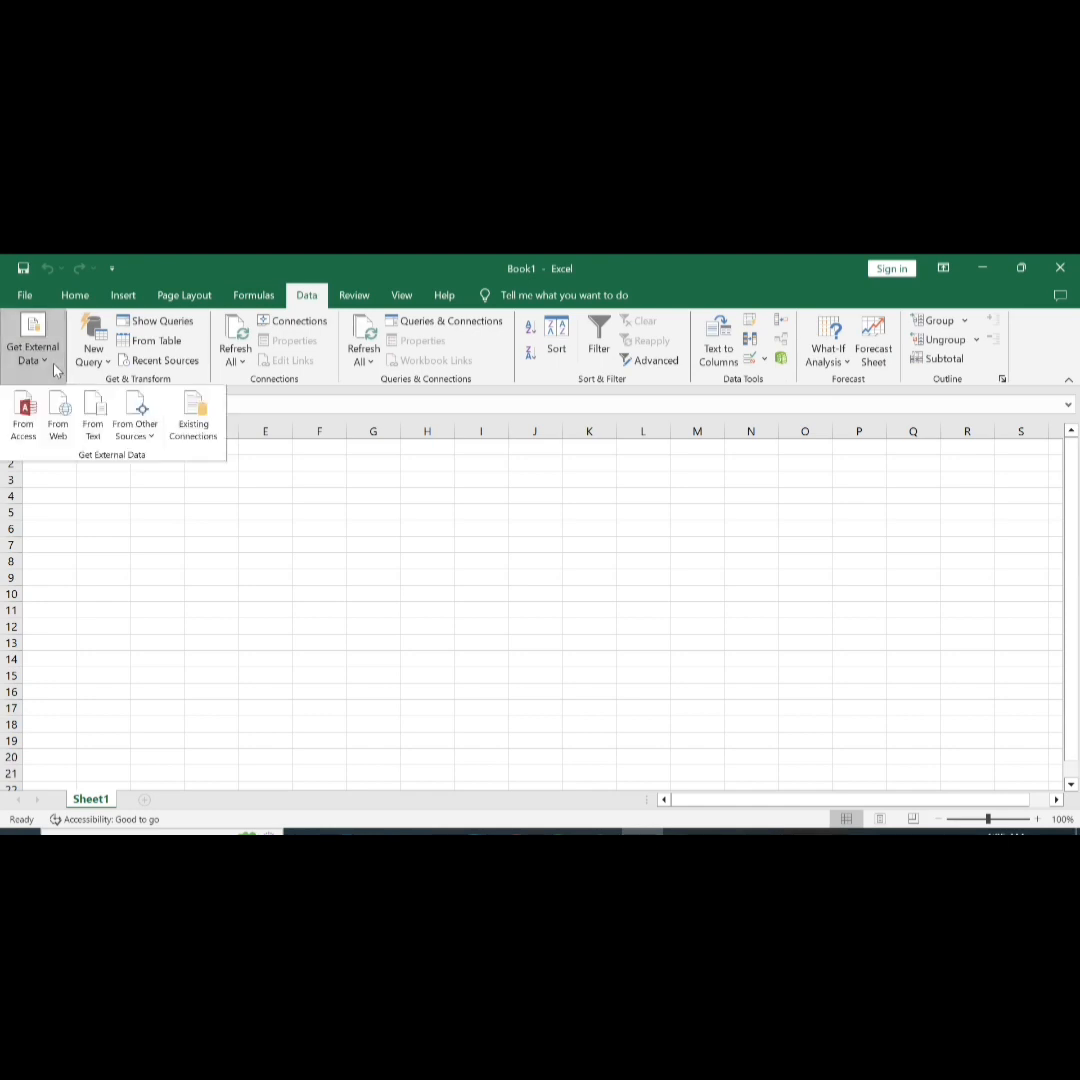
pyautogui.click(60, 428)
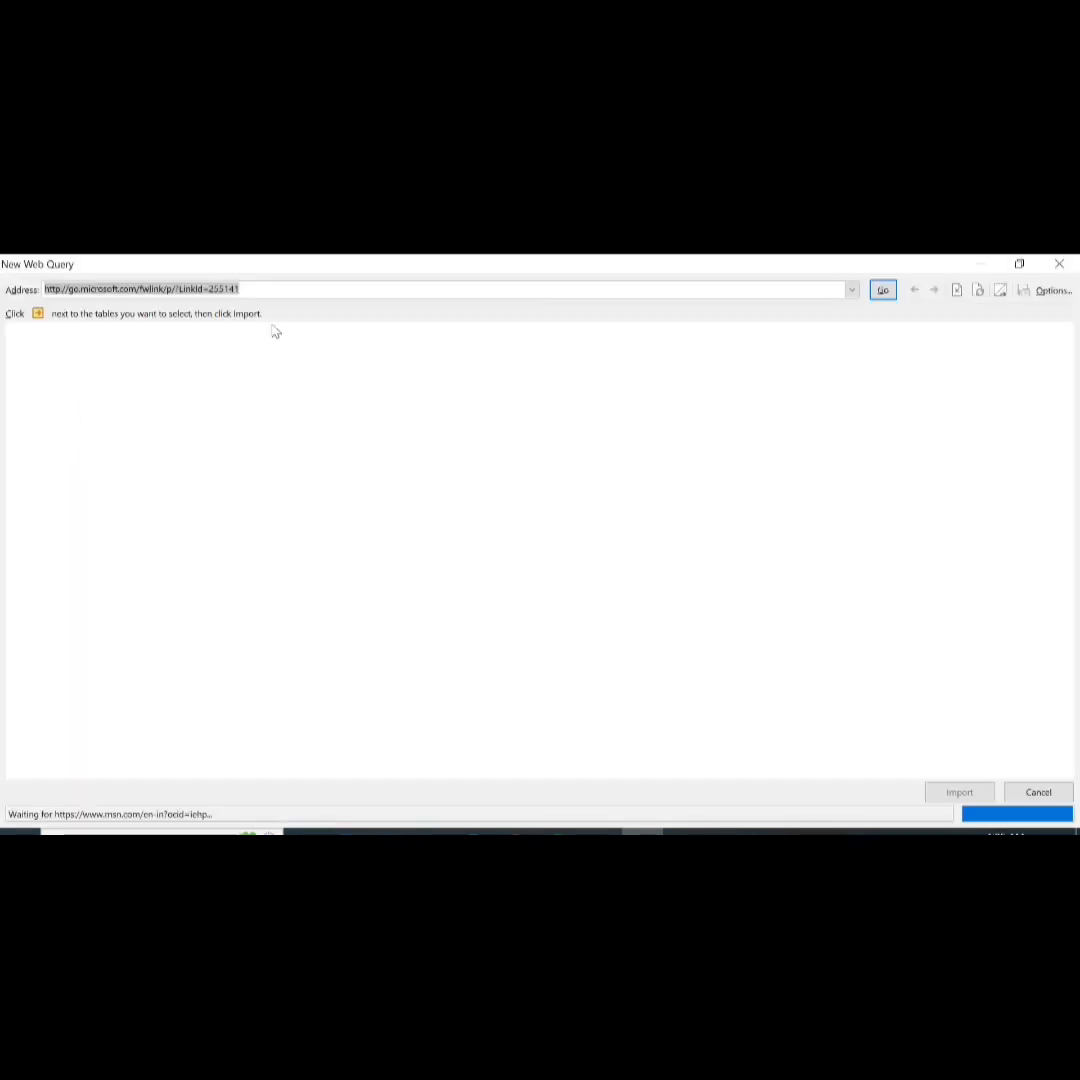
pyautogui.press('Return')
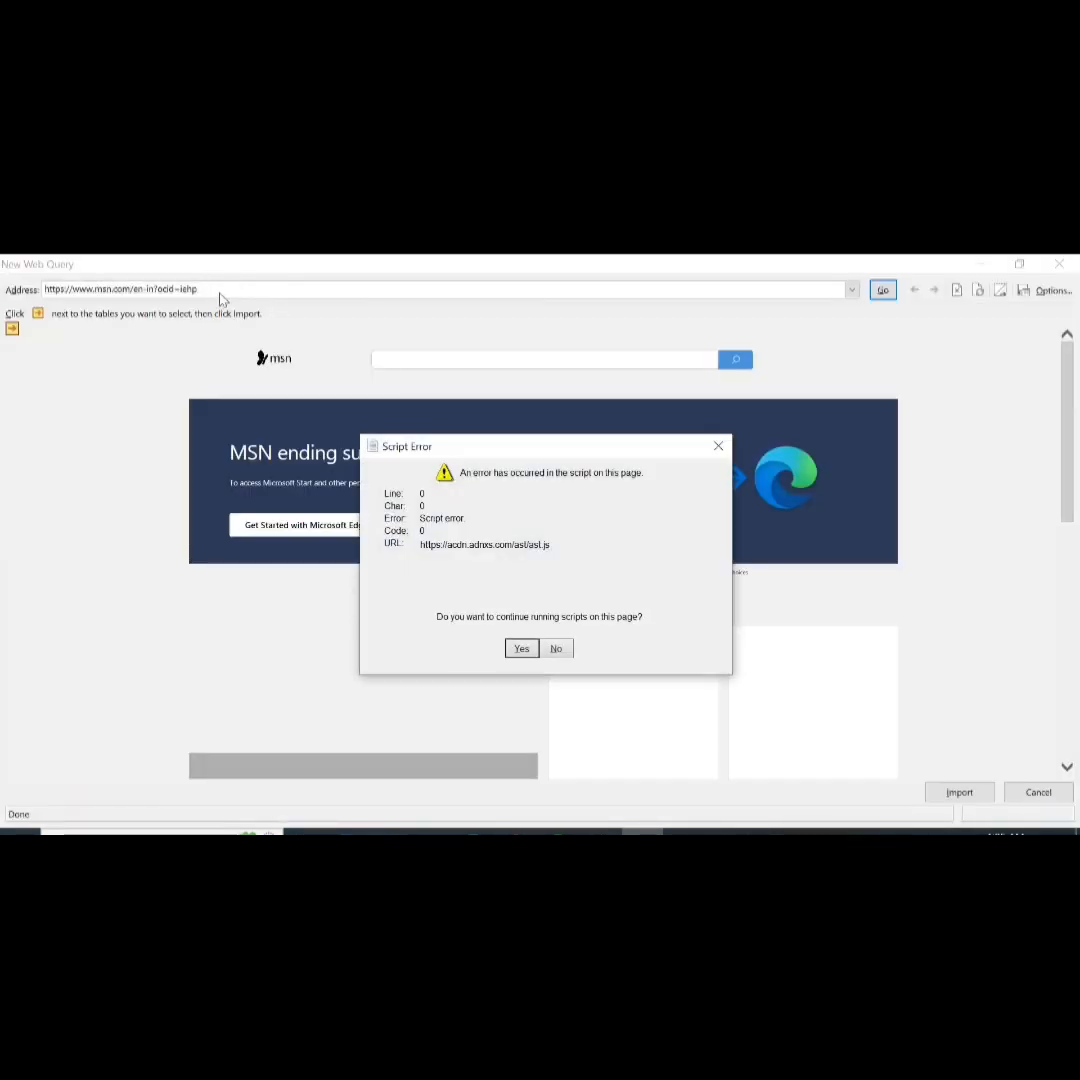
pyautogui.press('Return')
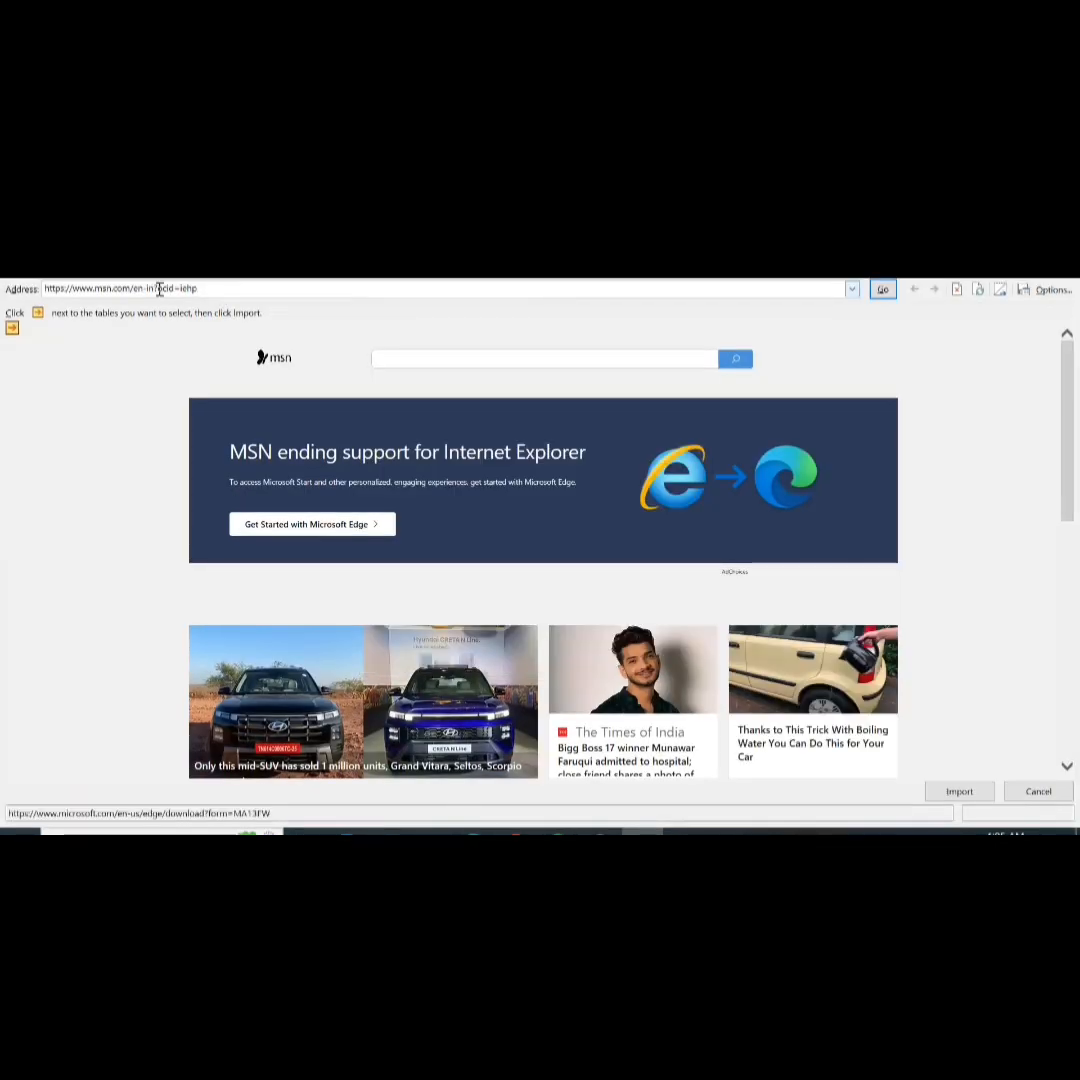
pyautogui.click(159, 288)
pyautogui.write('www.')
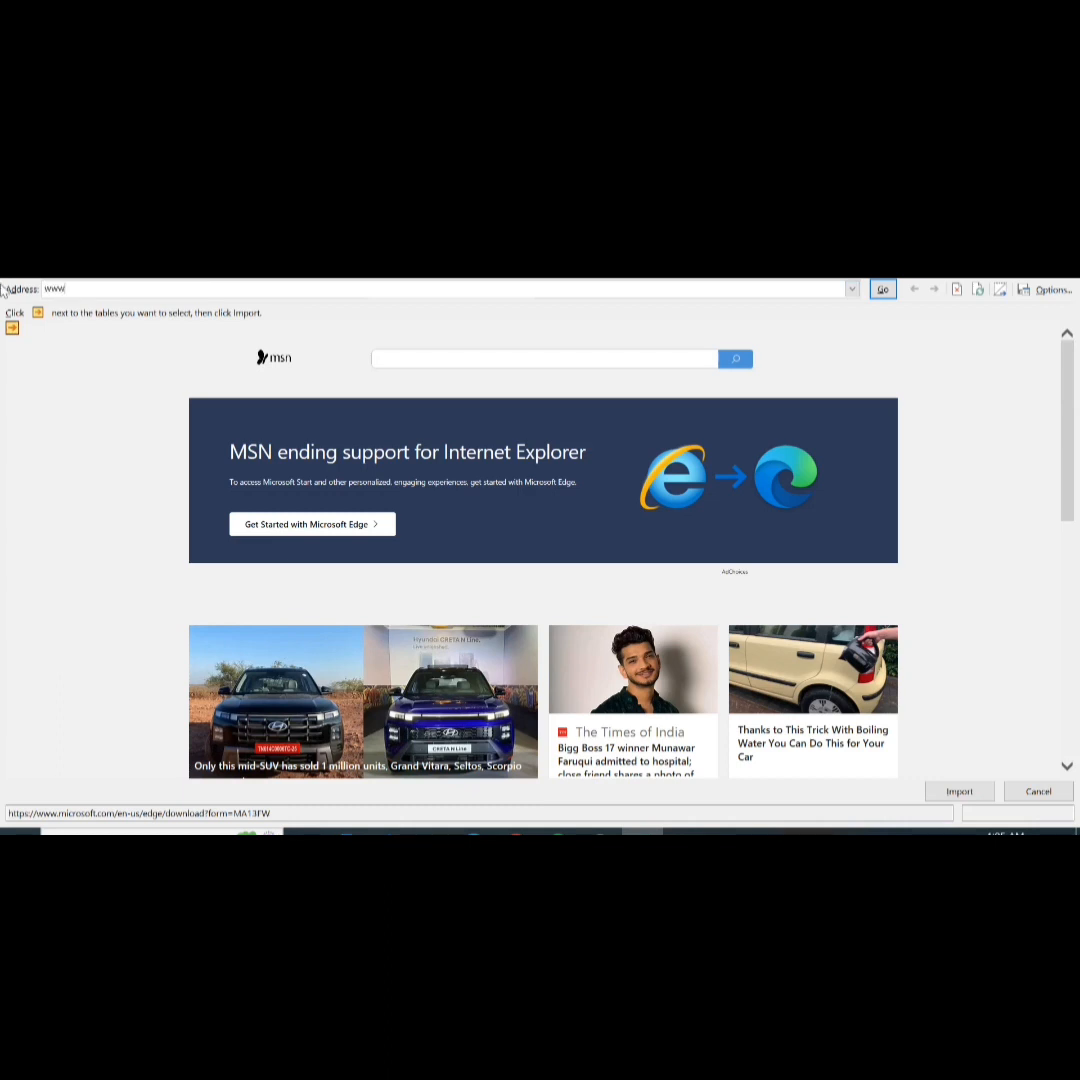
pyautogui.write('google.com')
pyautogui.press('Return')
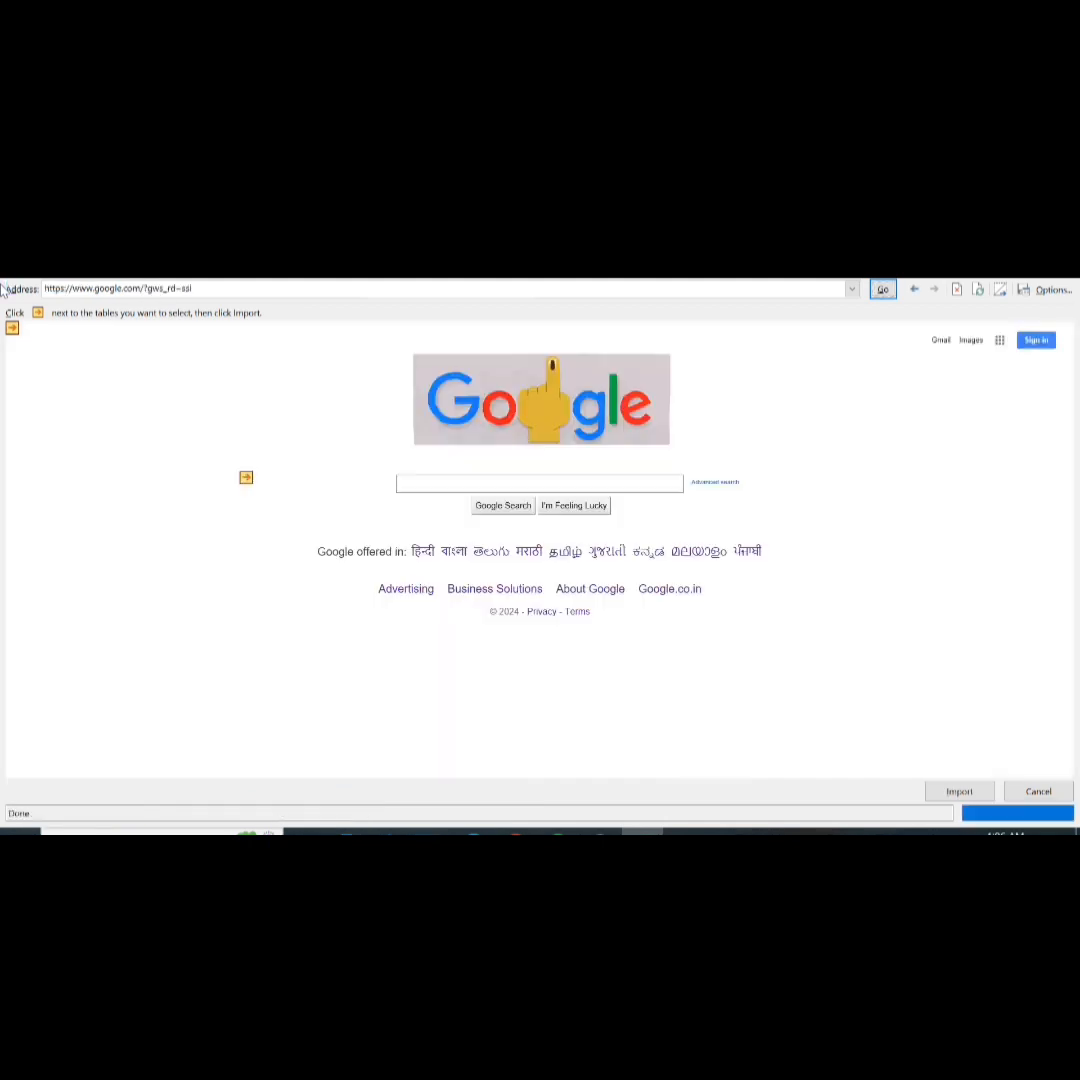
# Search Google for "holidays 2024" using the matching suggestion.
pyautogui.click(408, 478)
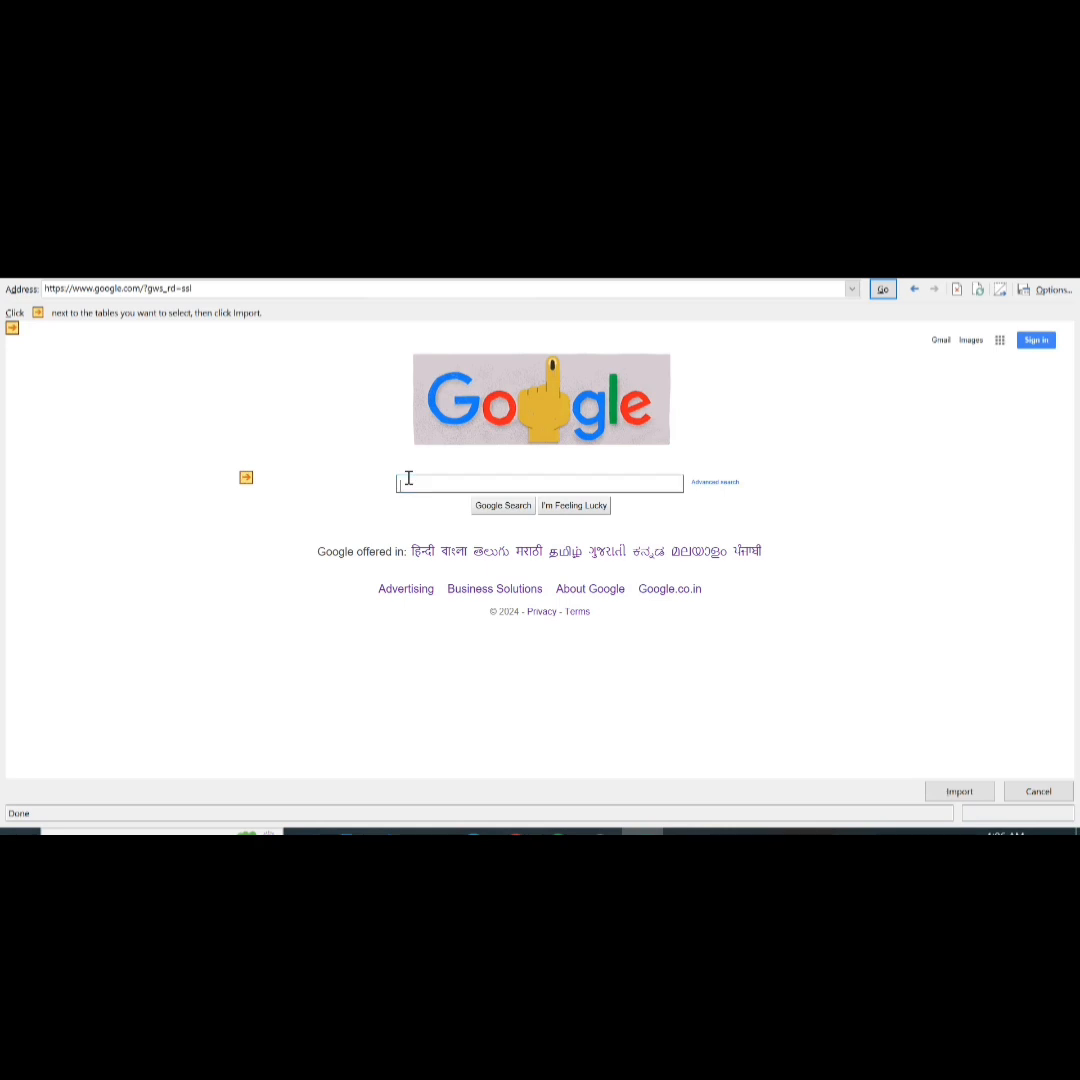
pyautogui.write('h')
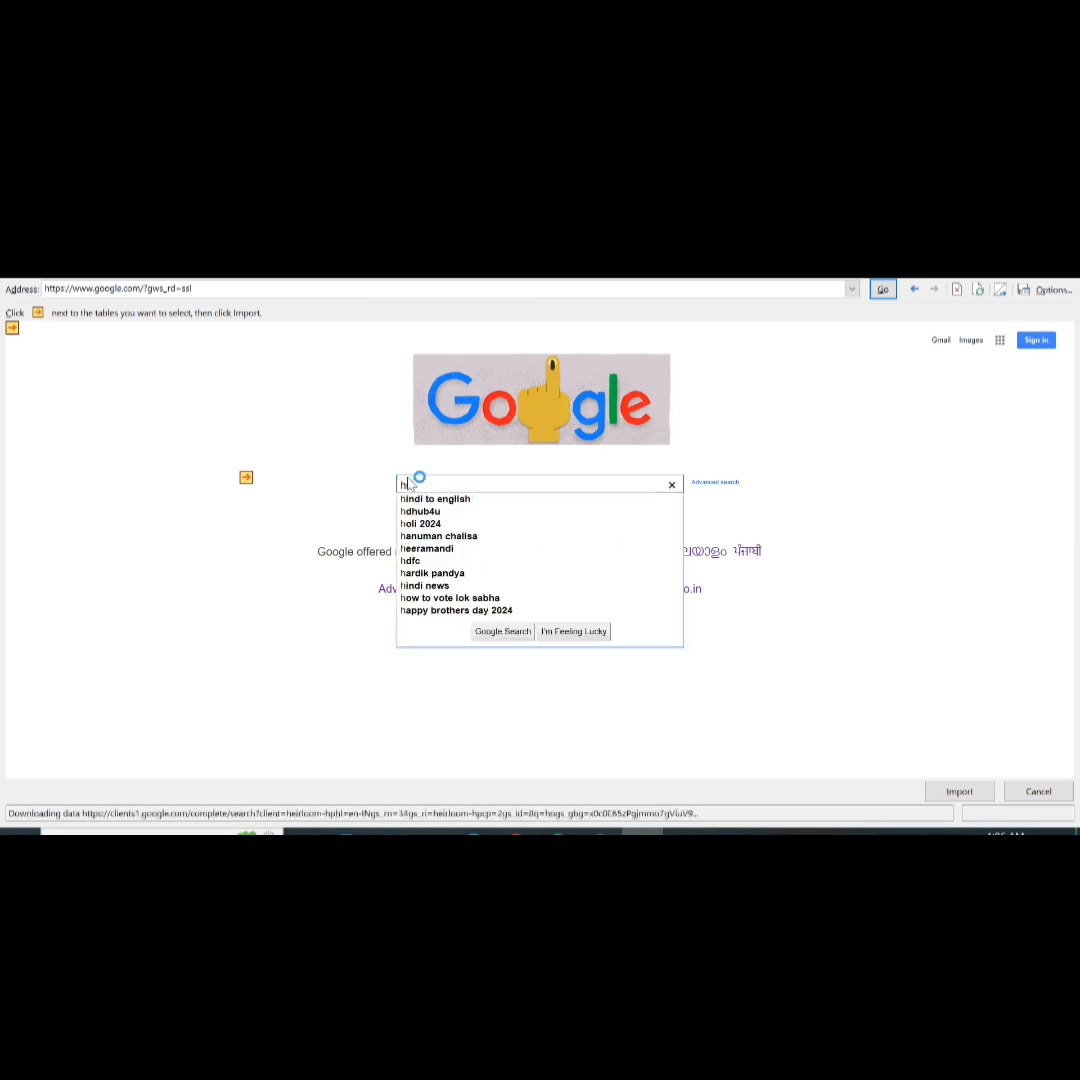
pyautogui.write('olidays')
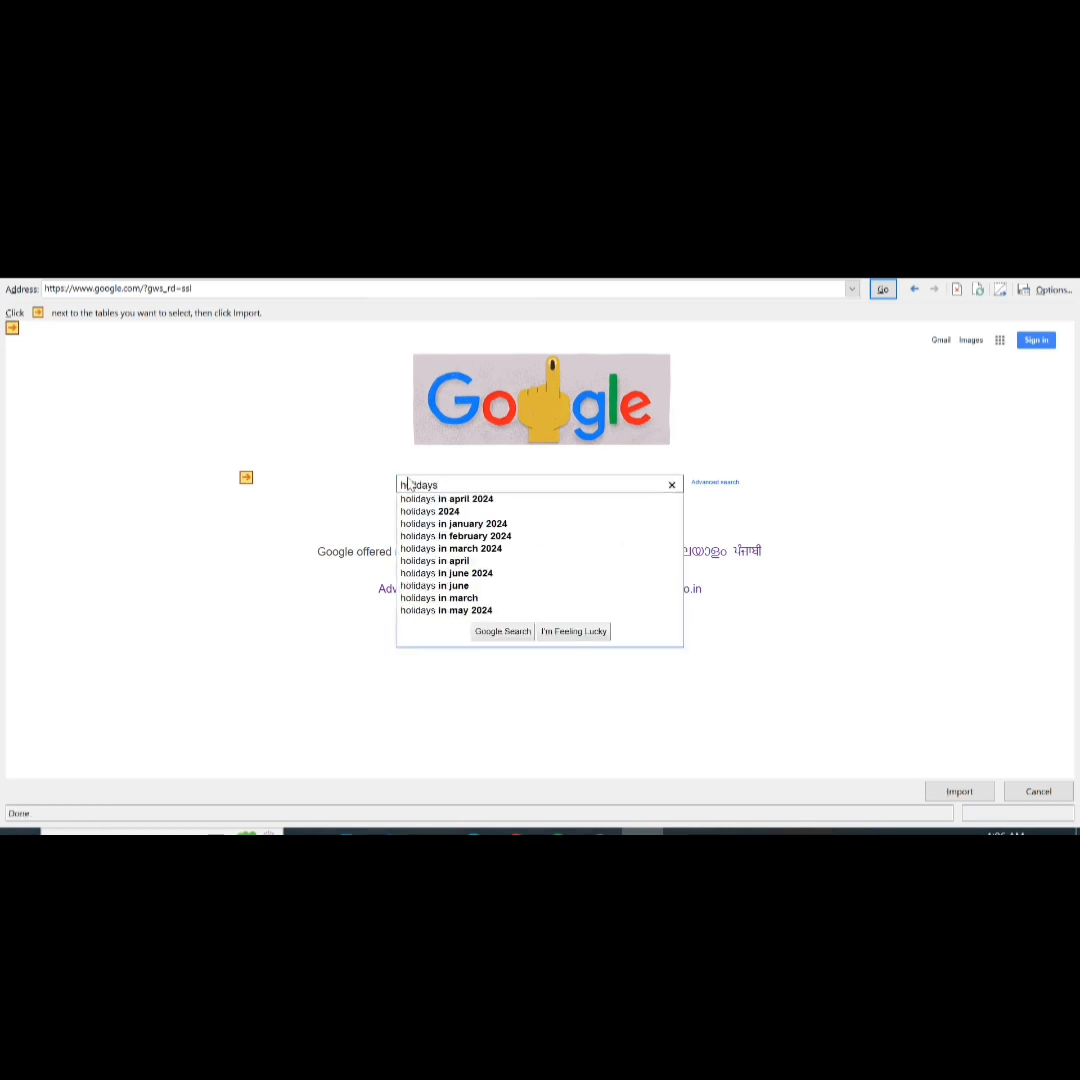
pyautogui.press('Down')
pyautogui.press('Down')
pyautogui.press('Return')
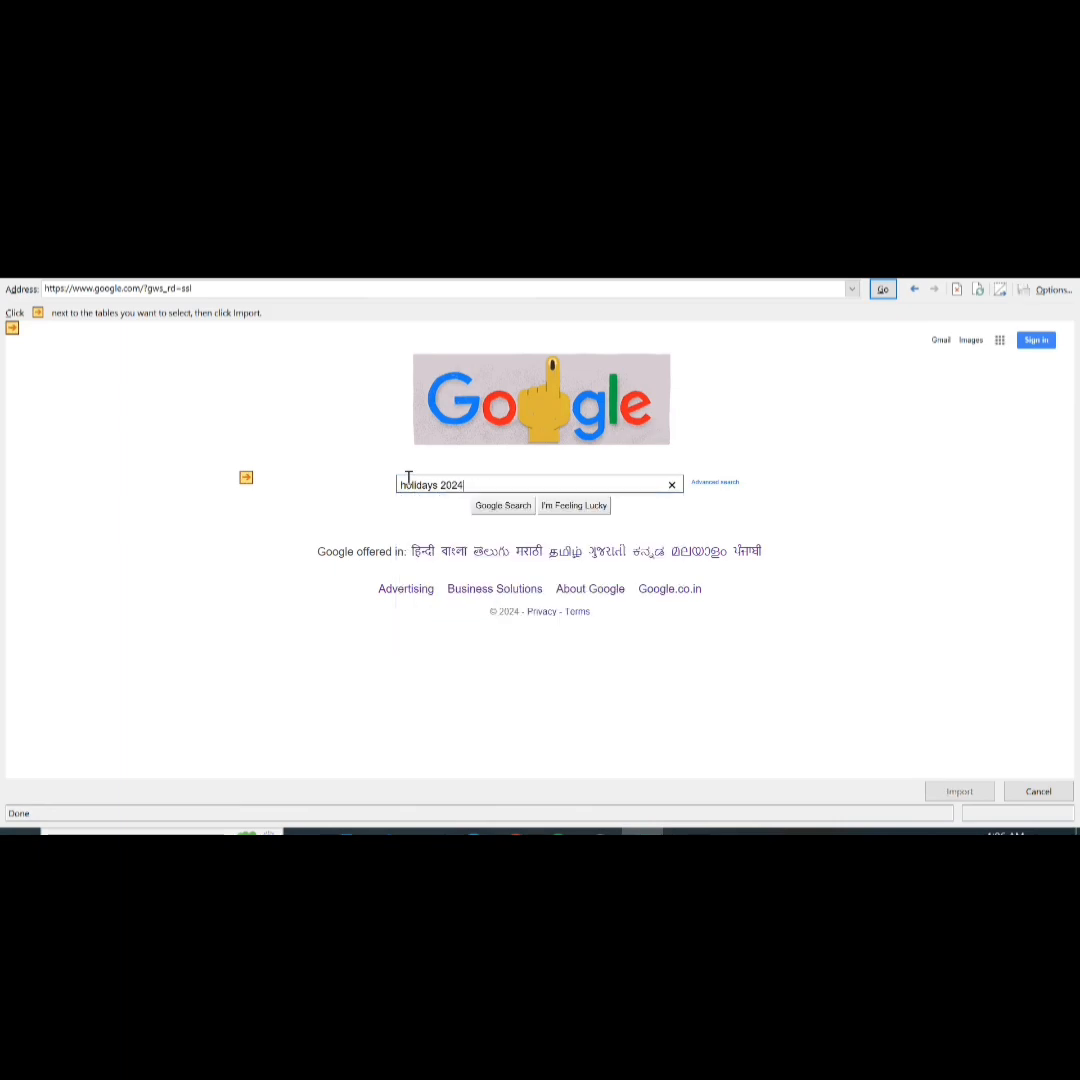
# Open the Time and Date result "Holidays and Observances in India in 2024" and allow its scripts to run.
pyautogui.scroll(-15, 292, 676)
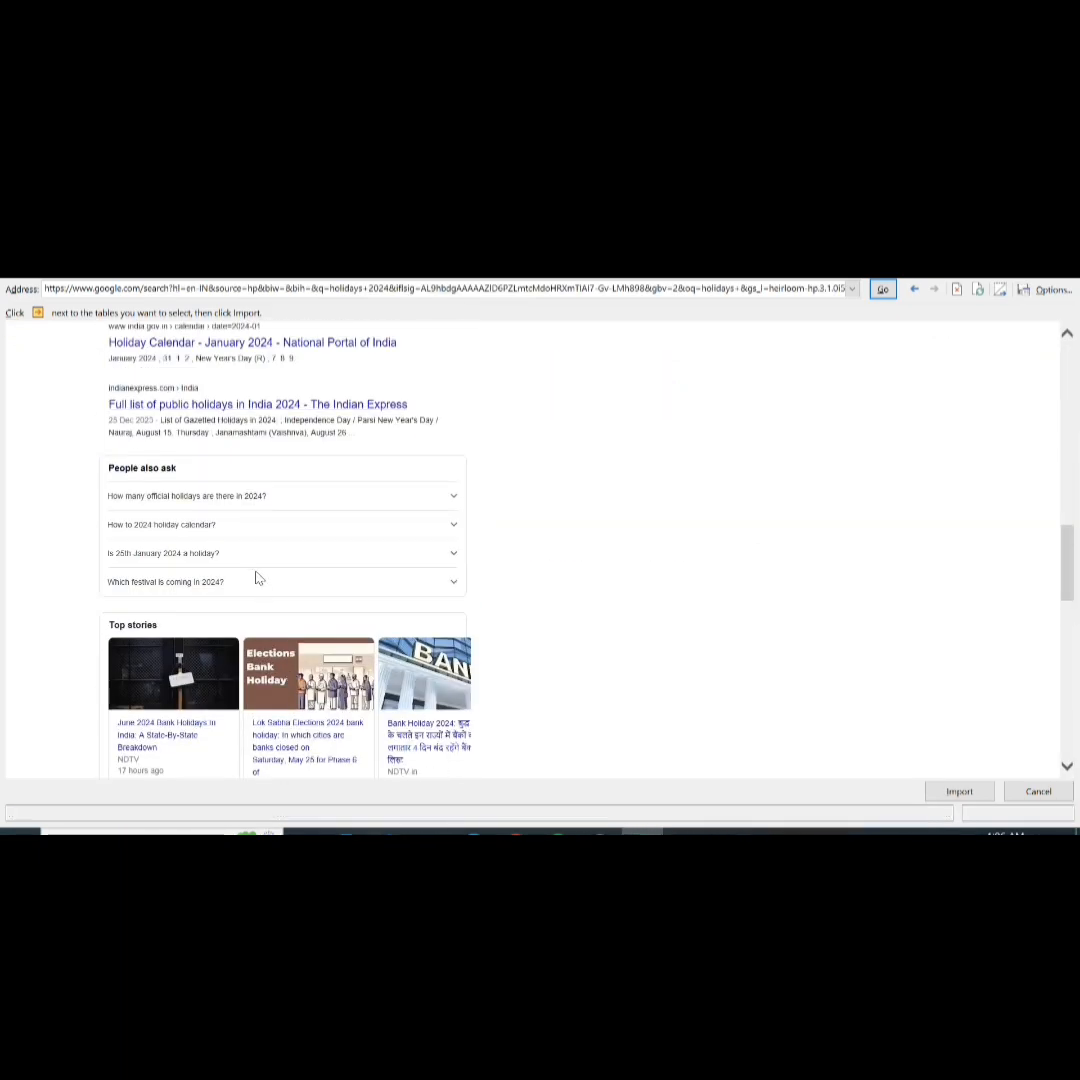
pyautogui.scroll(2, 257, 575)
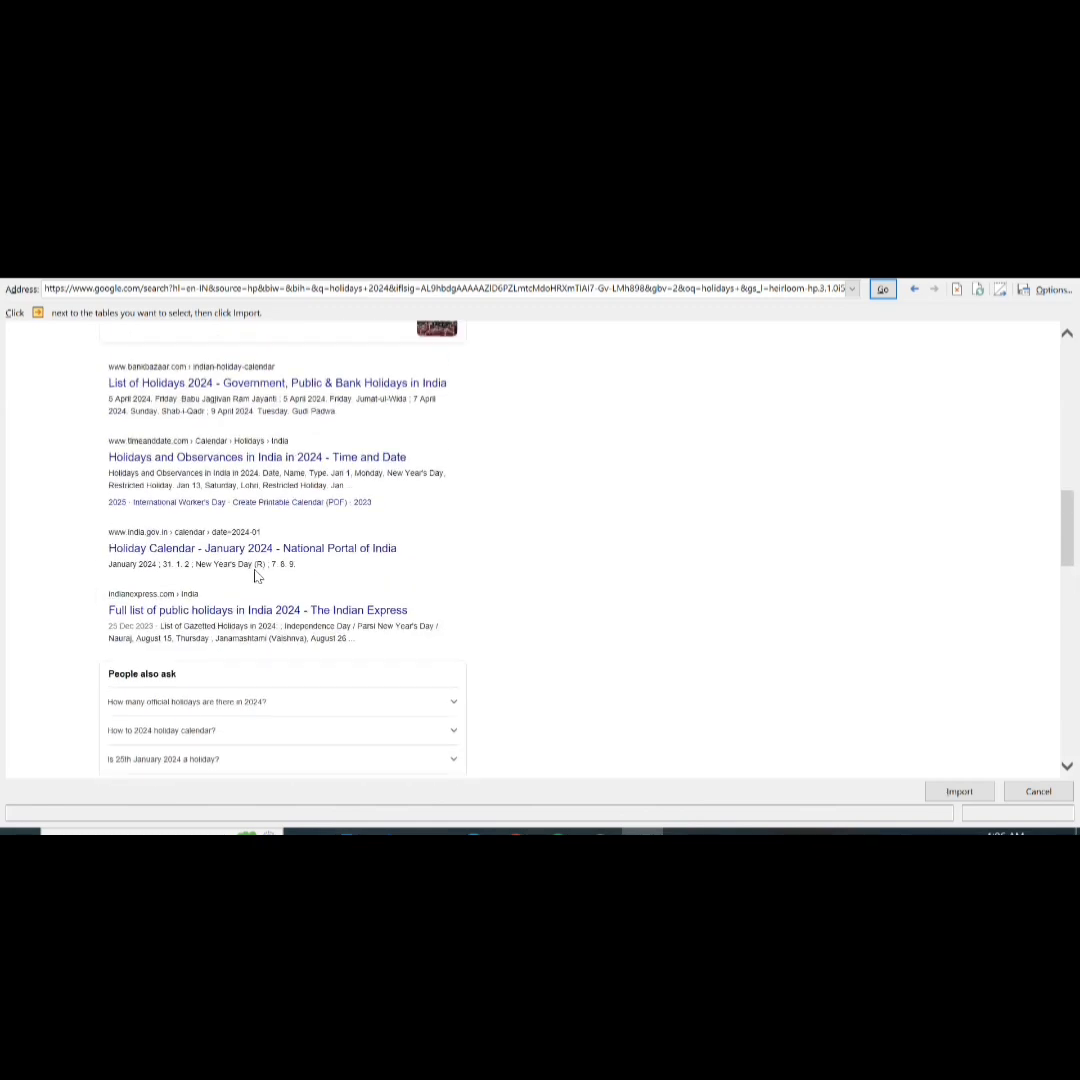
pyautogui.click(232, 460)
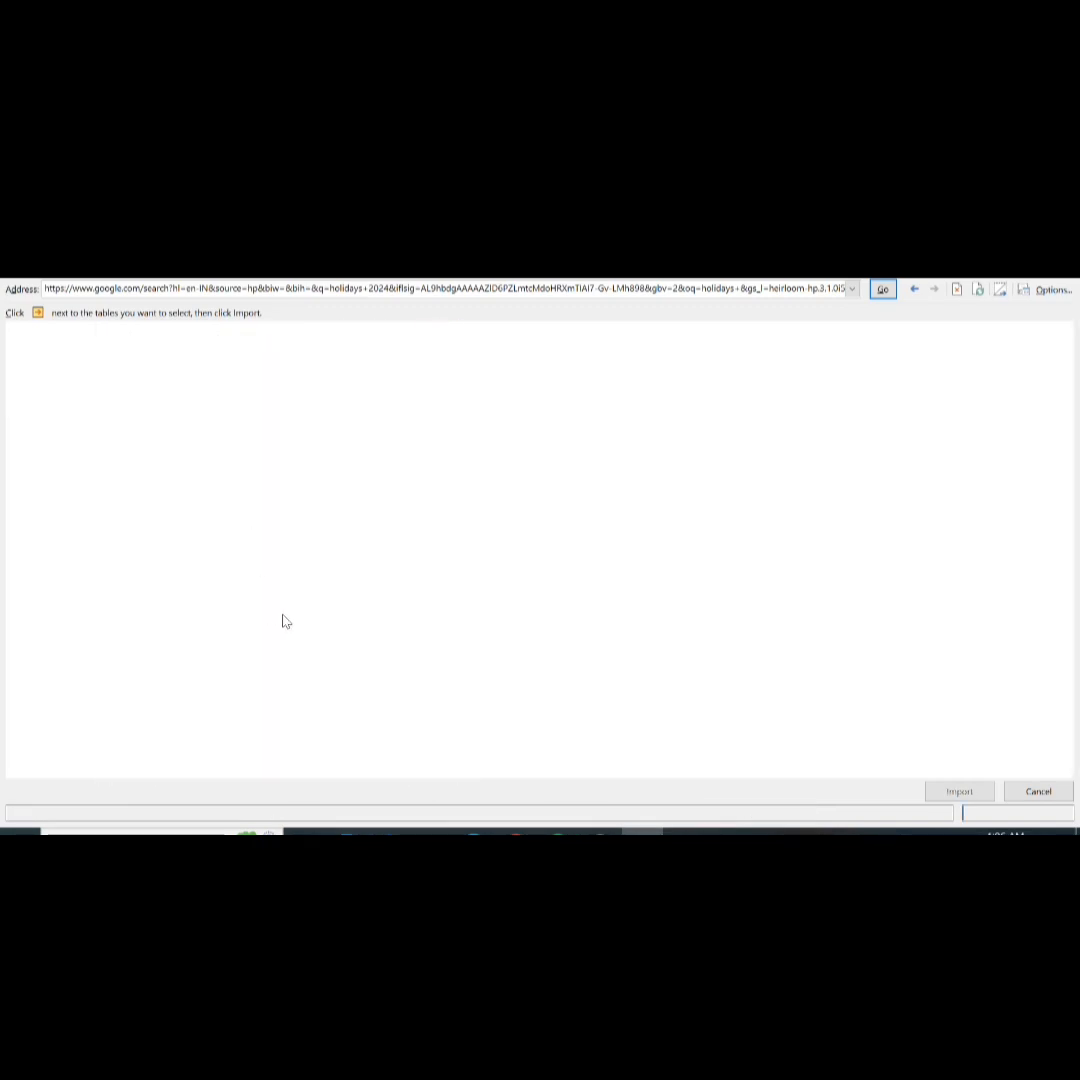
pyautogui.click(521, 647)
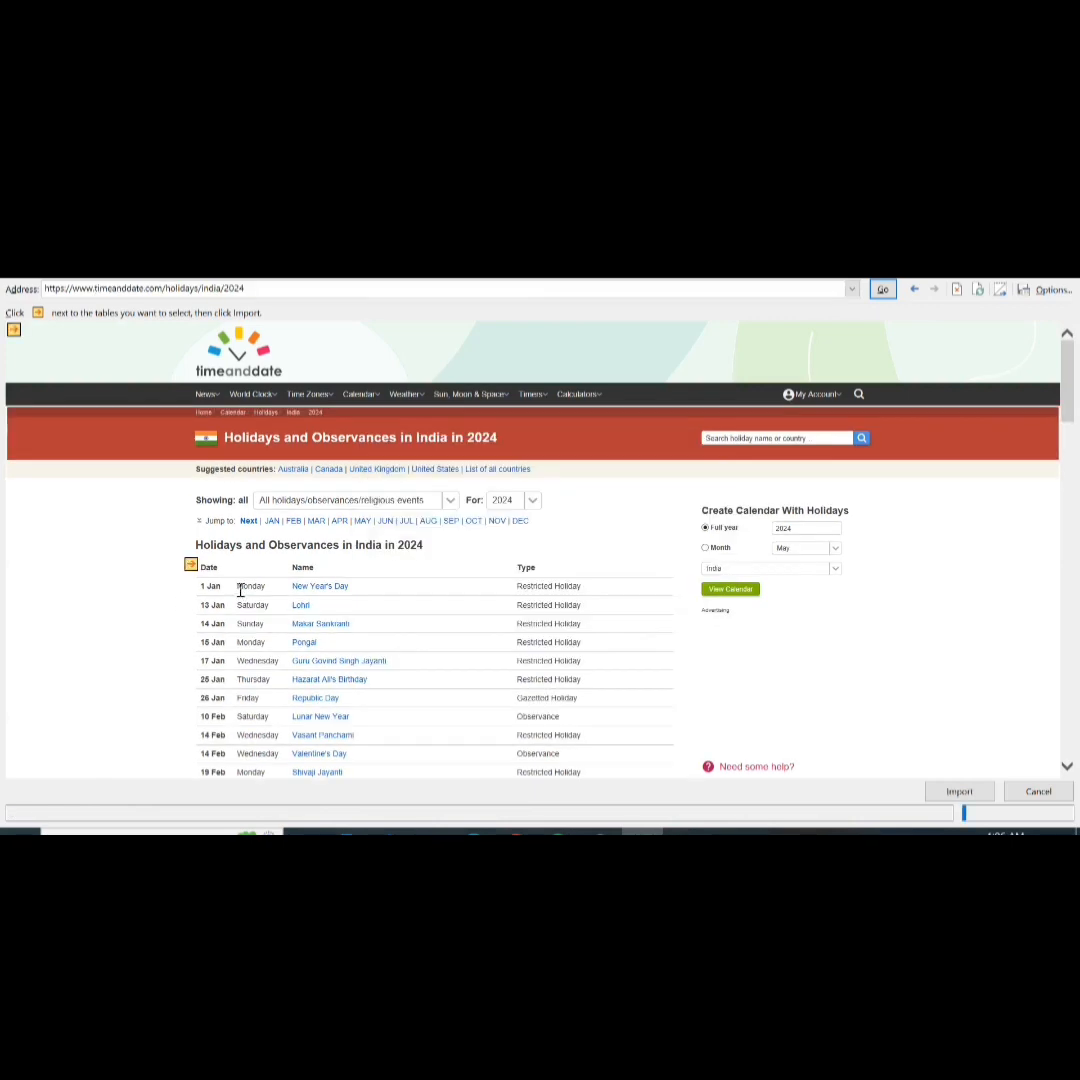
# Select the 2024 India holidays table on the page and import it into the existing worksheet at $A$1.
pyautogui.scroll(-1, 242, 610)
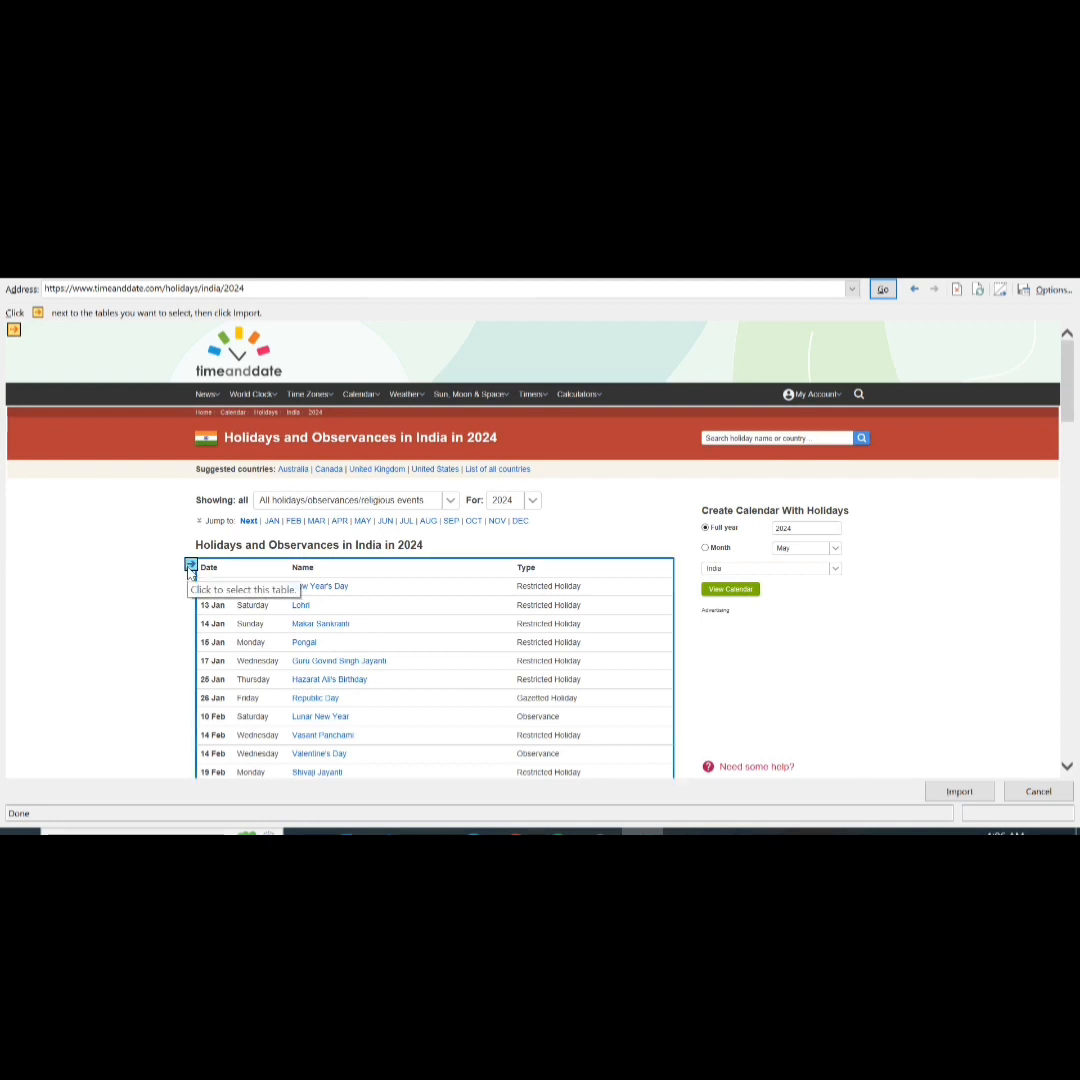
pyautogui.scroll(-5, 277, 622)
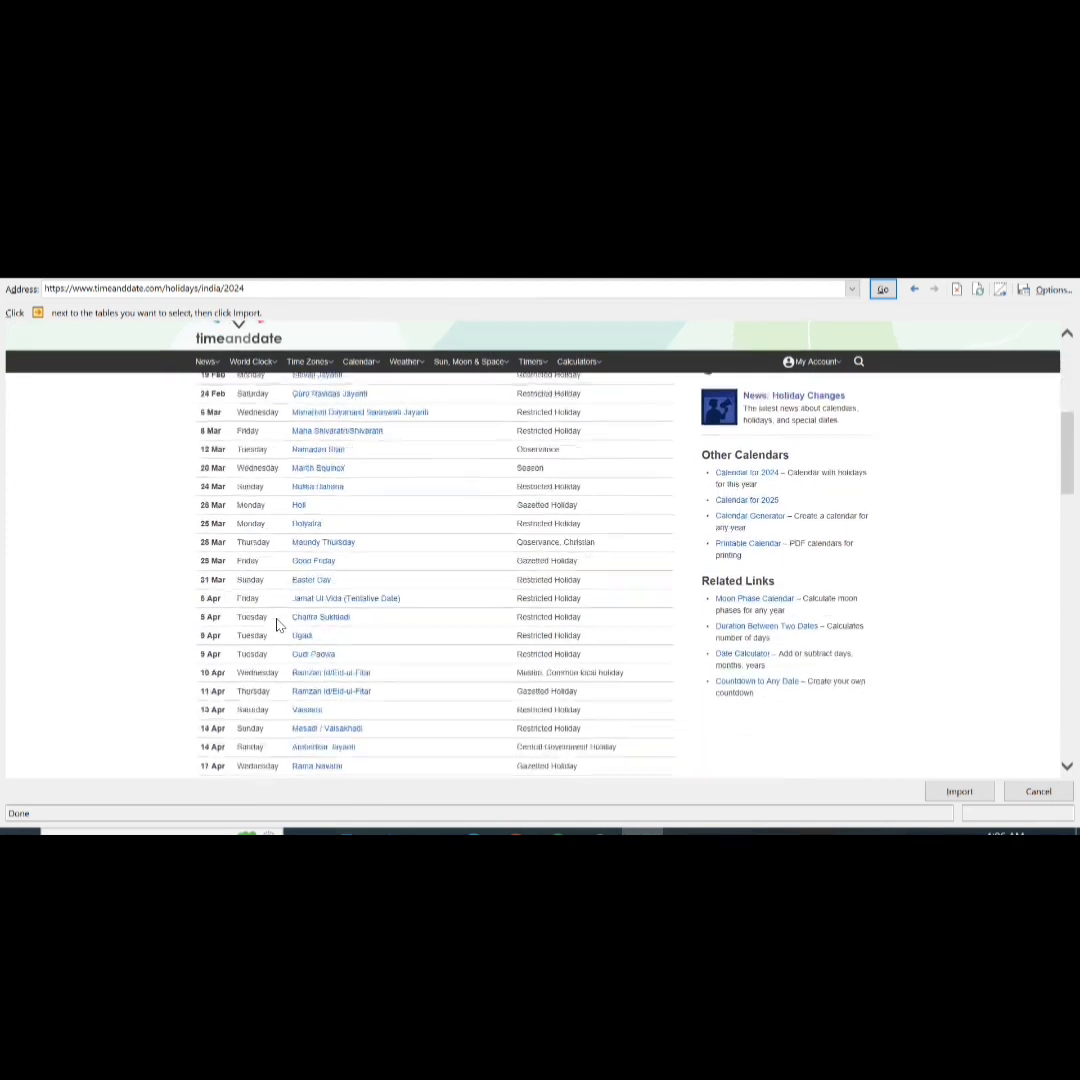
pyautogui.scroll(-12, 277, 622)
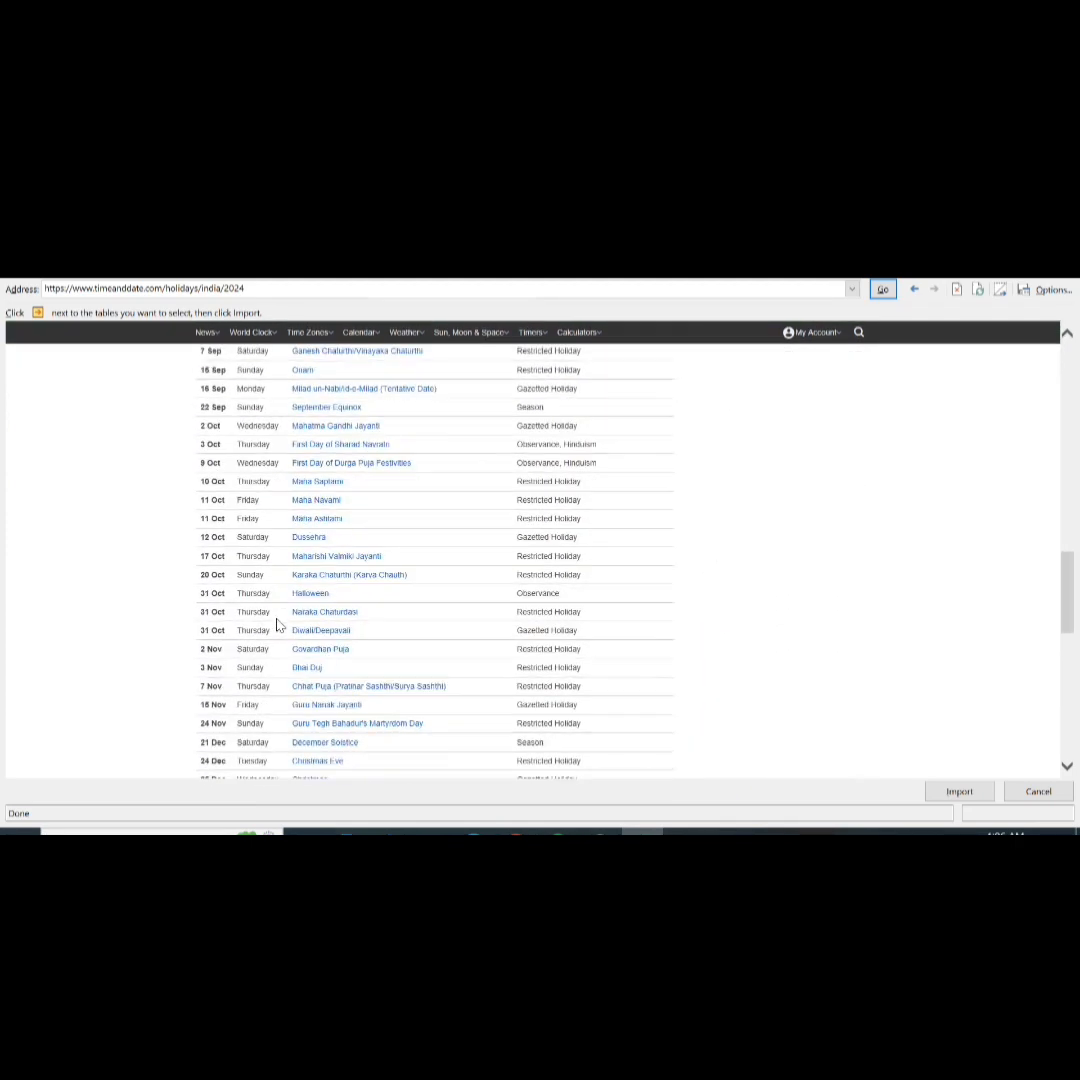
pyautogui.scroll(15, 230, 560)
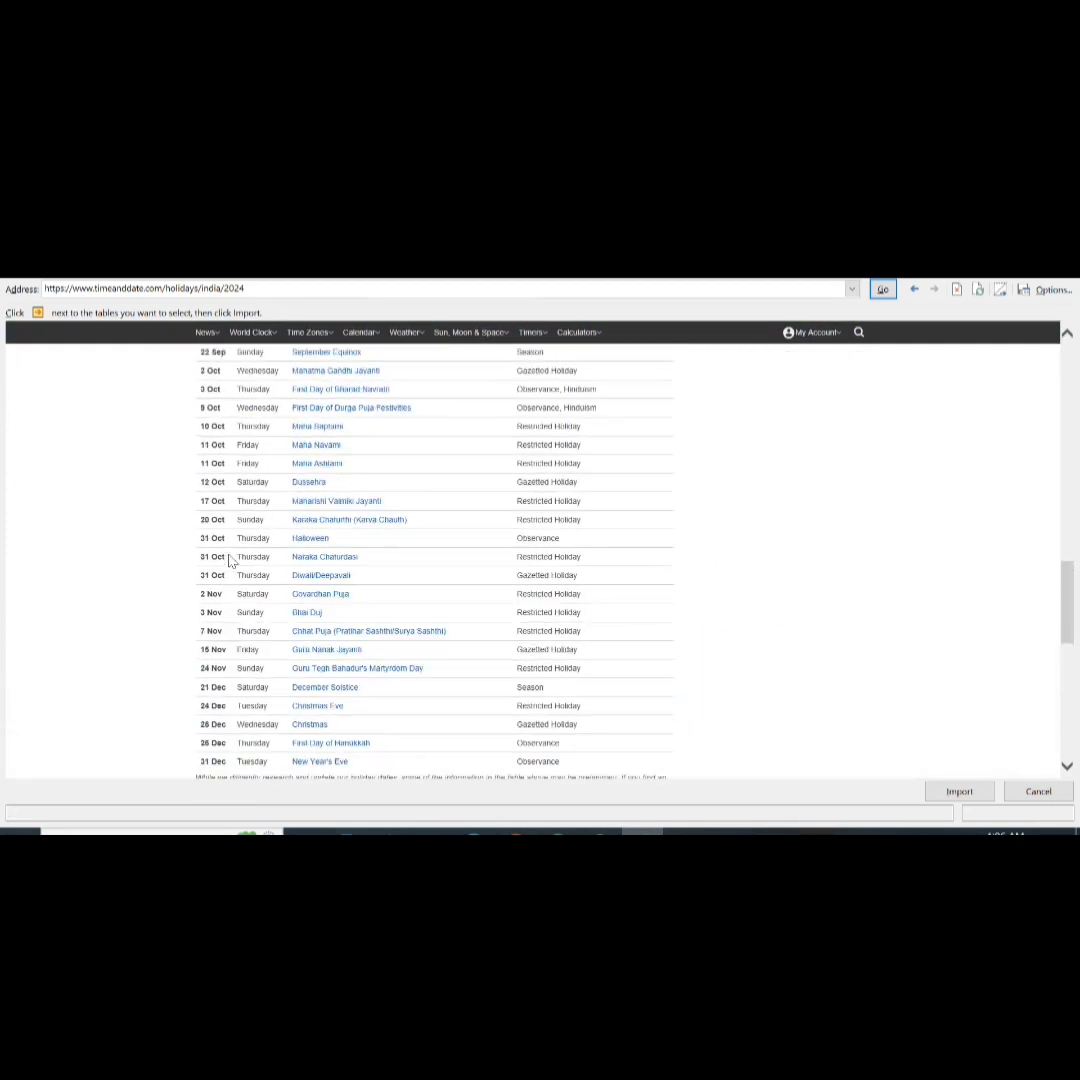
pyautogui.scroll(6, 230, 560)
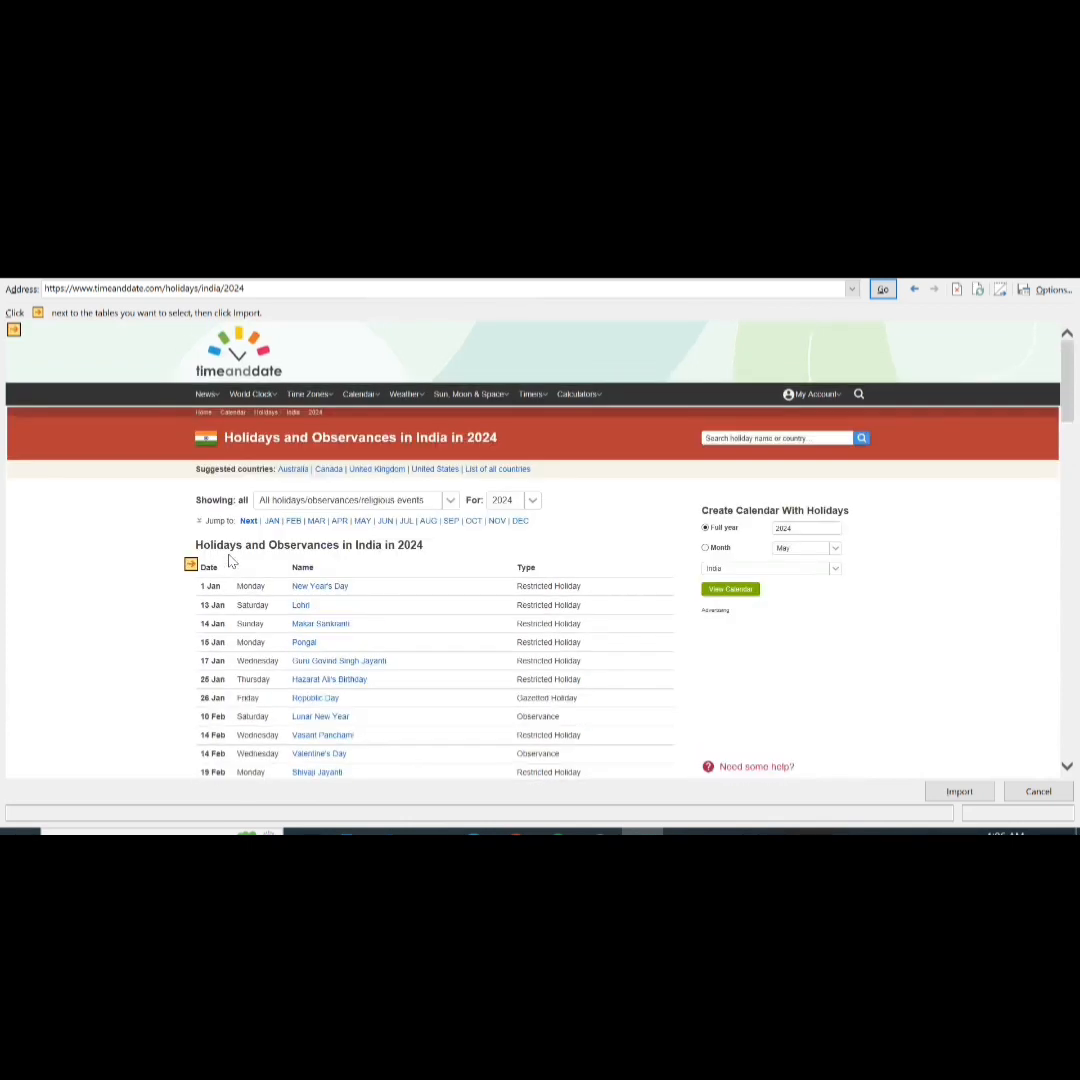
pyautogui.click(191, 566)
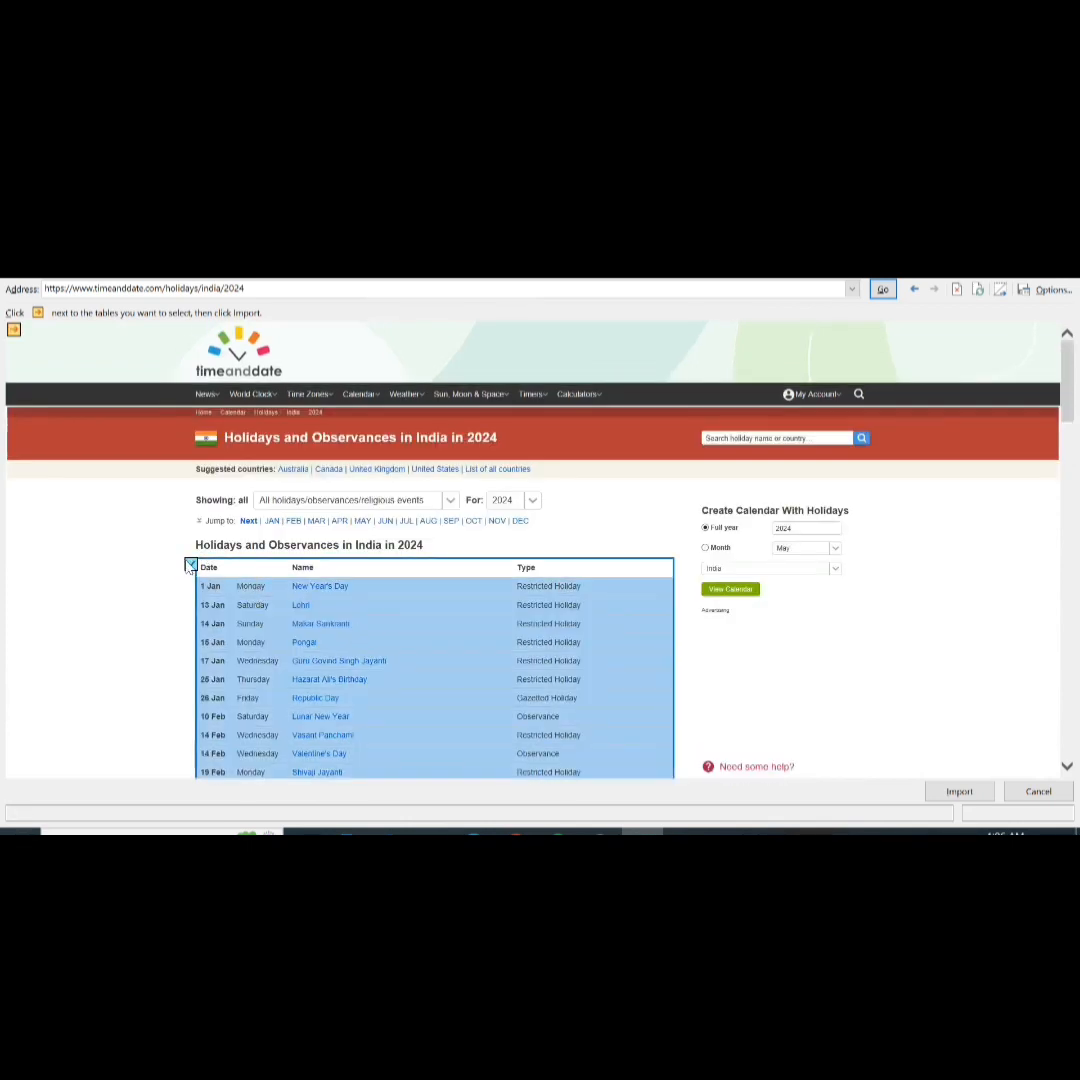
pyautogui.click(191, 566)
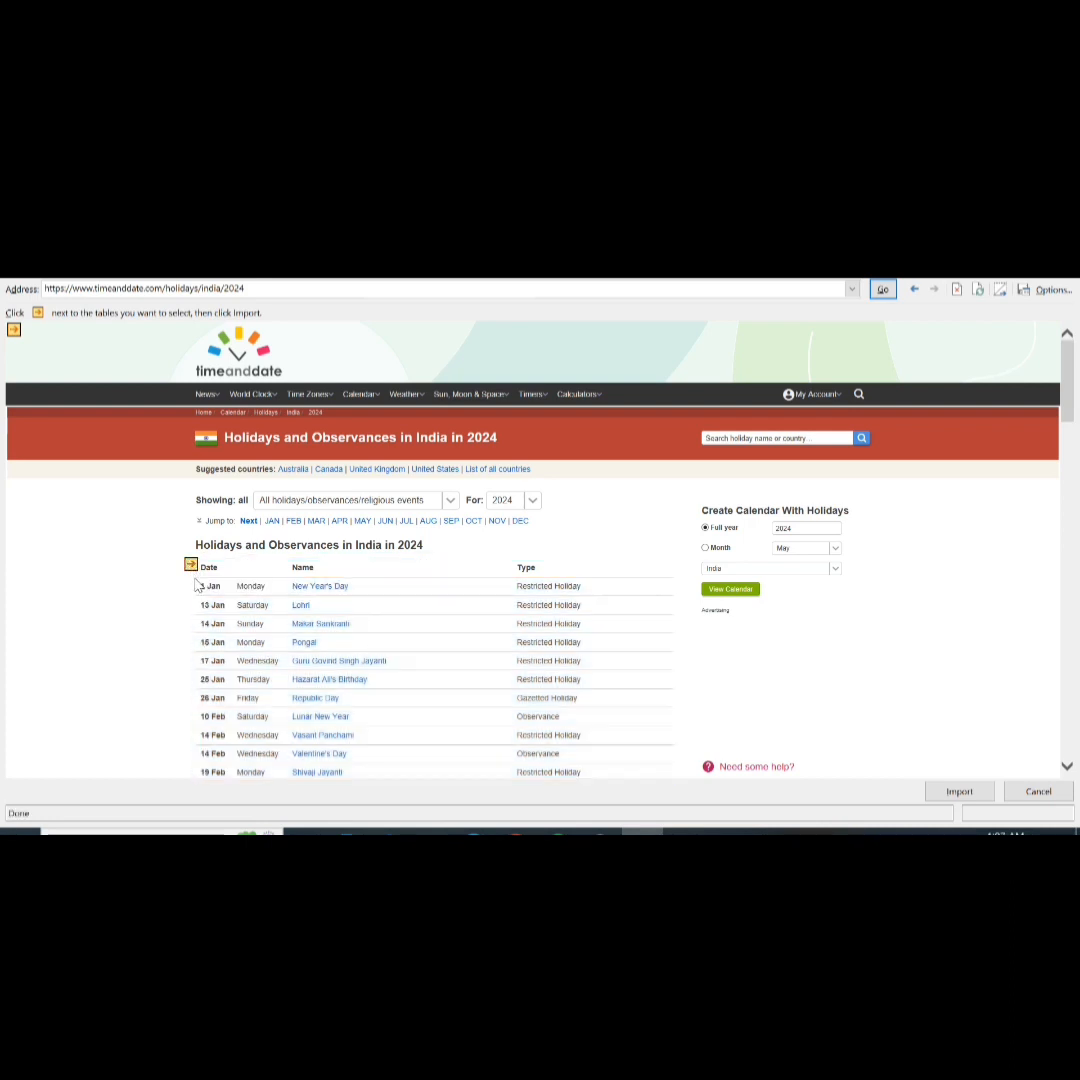
pyautogui.click(192, 567)
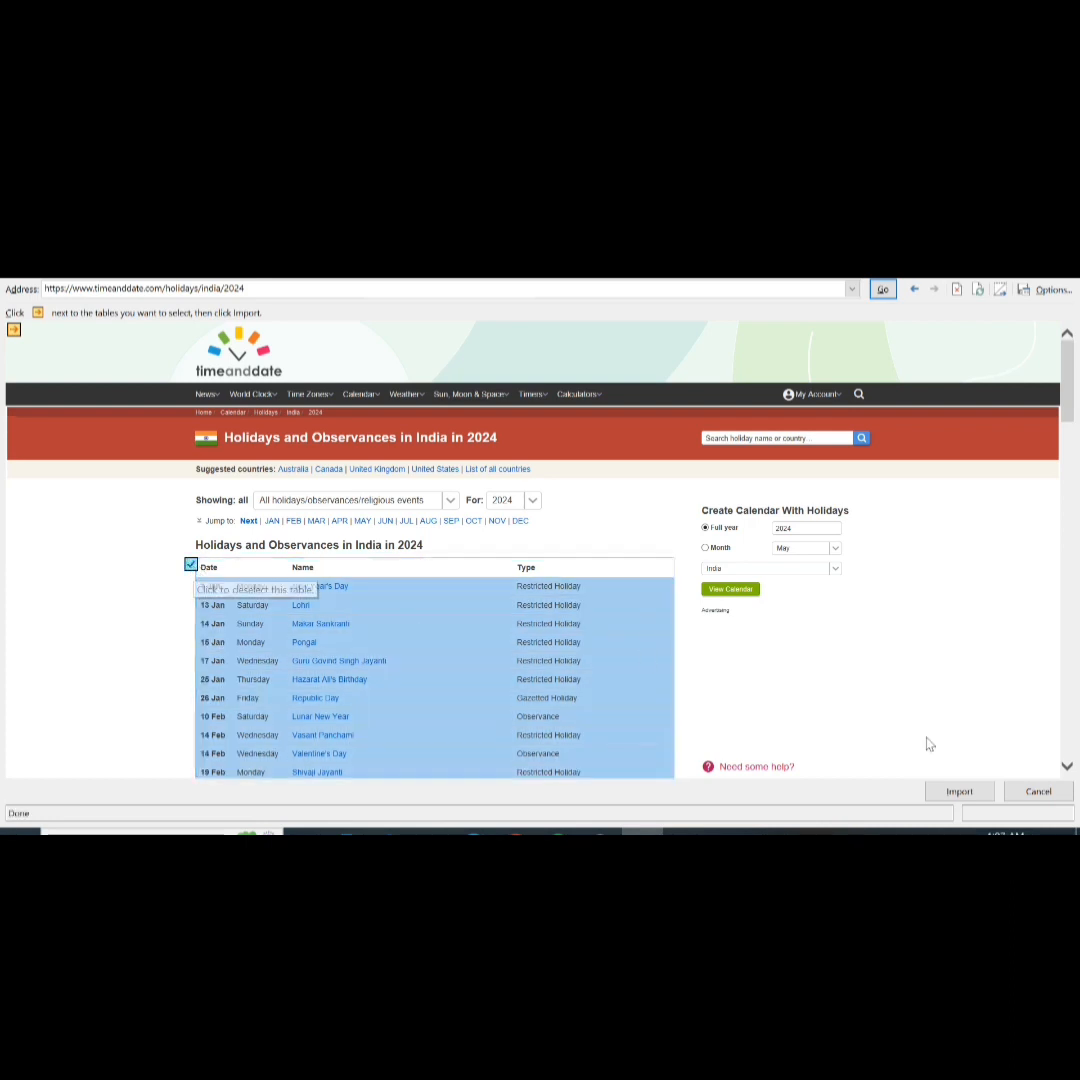
pyautogui.click(958, 792)
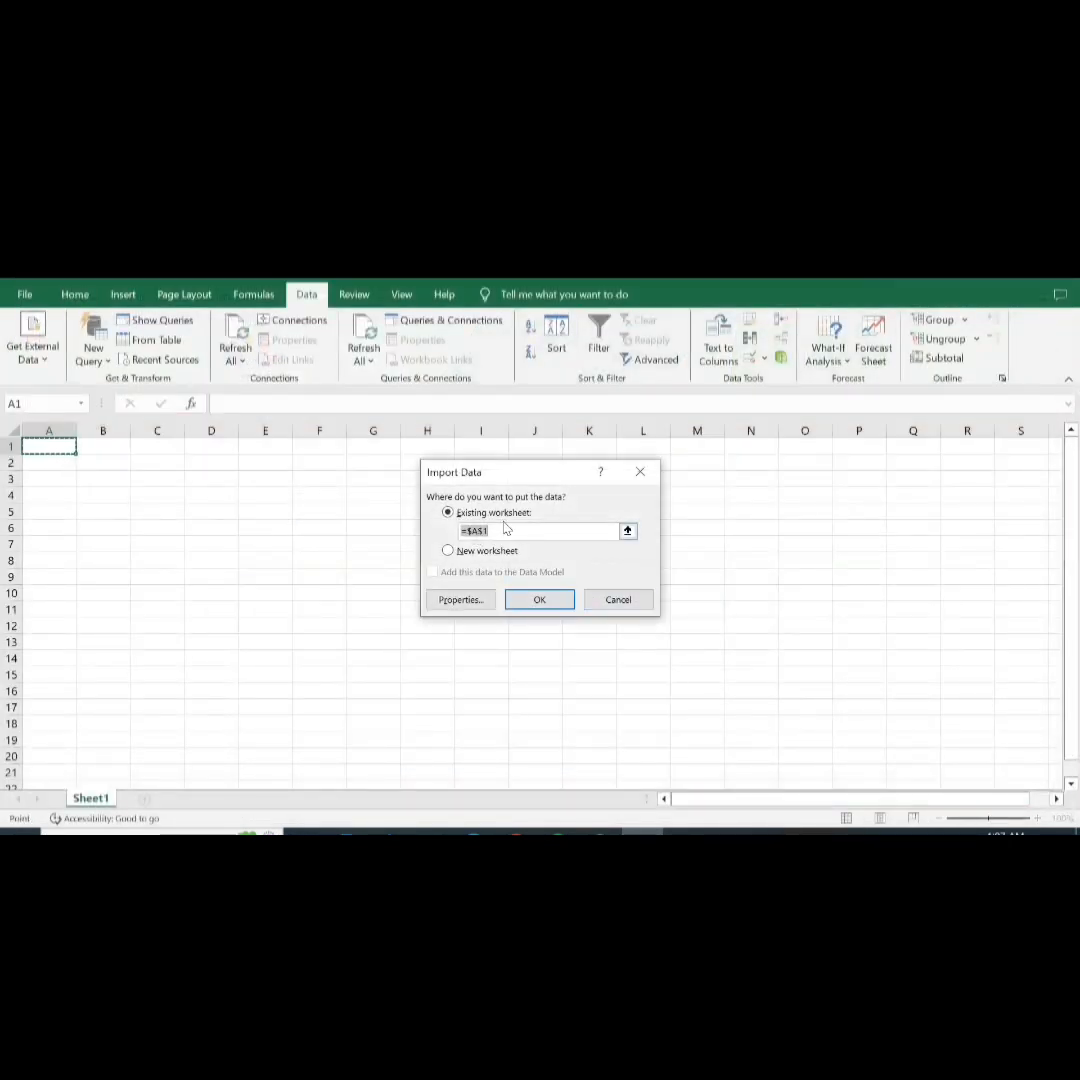
pyautogui.click(522, 596)
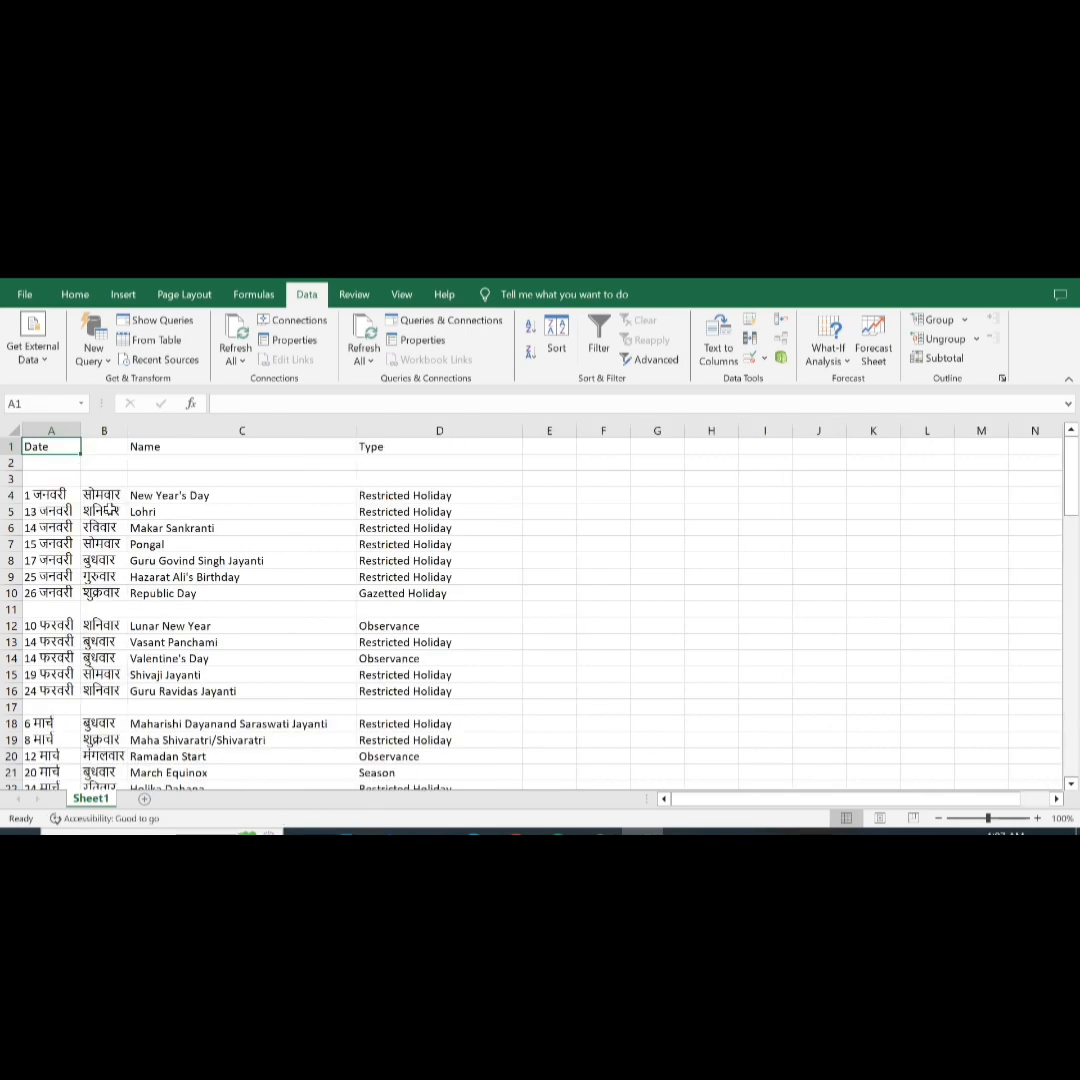
# Examine the imported holiday rows on Sheet1, including the dates, weekdays, names, types and blank rows between months.
pyautogui.click(198, 514)
pyautogui.scroll(-9, 352, 607)
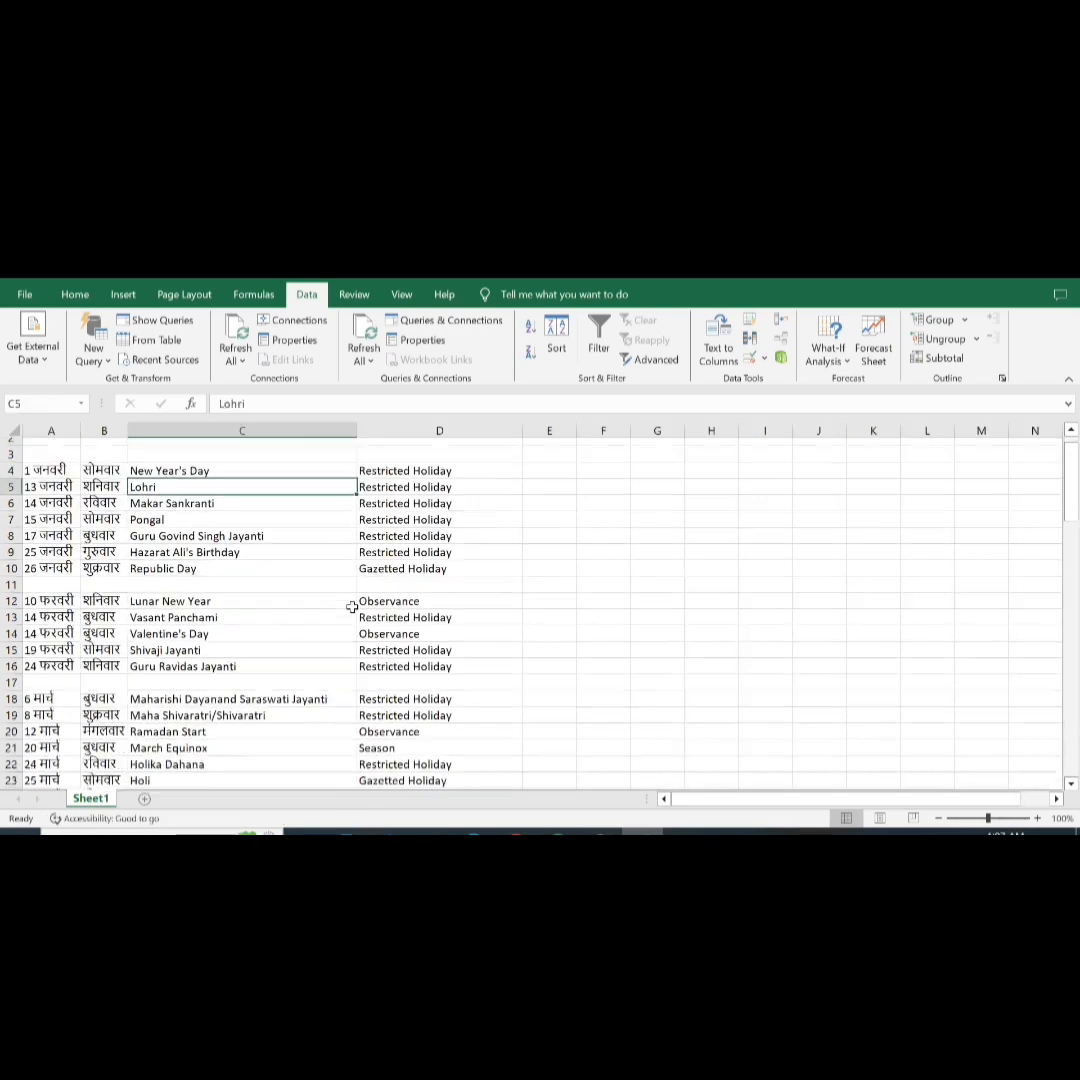
pyautogui.scroll(9, 100, 672)
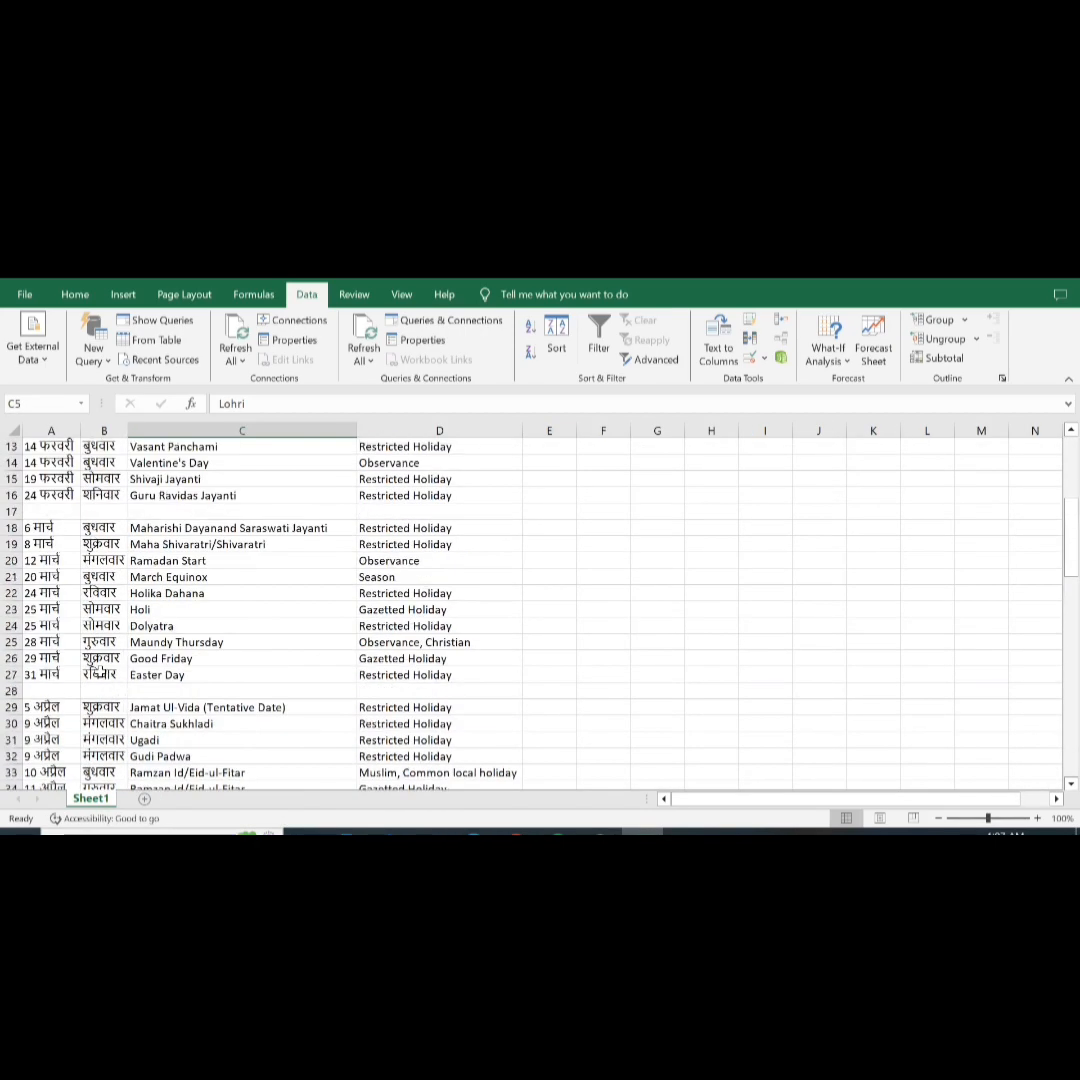
pyautogui.click(89, 548)
pyautogui.click(219, 524)
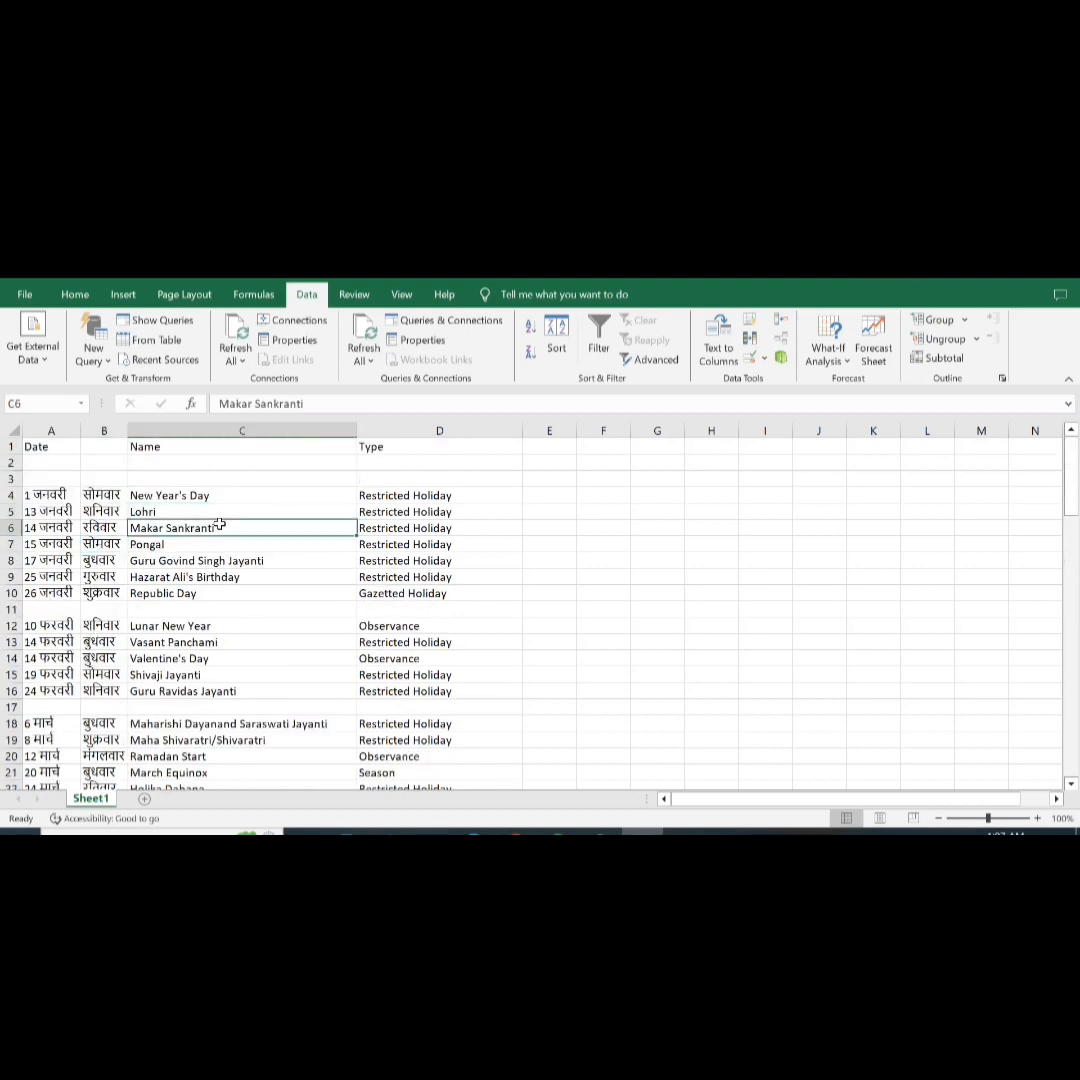
pyautogui.click(12, 462)
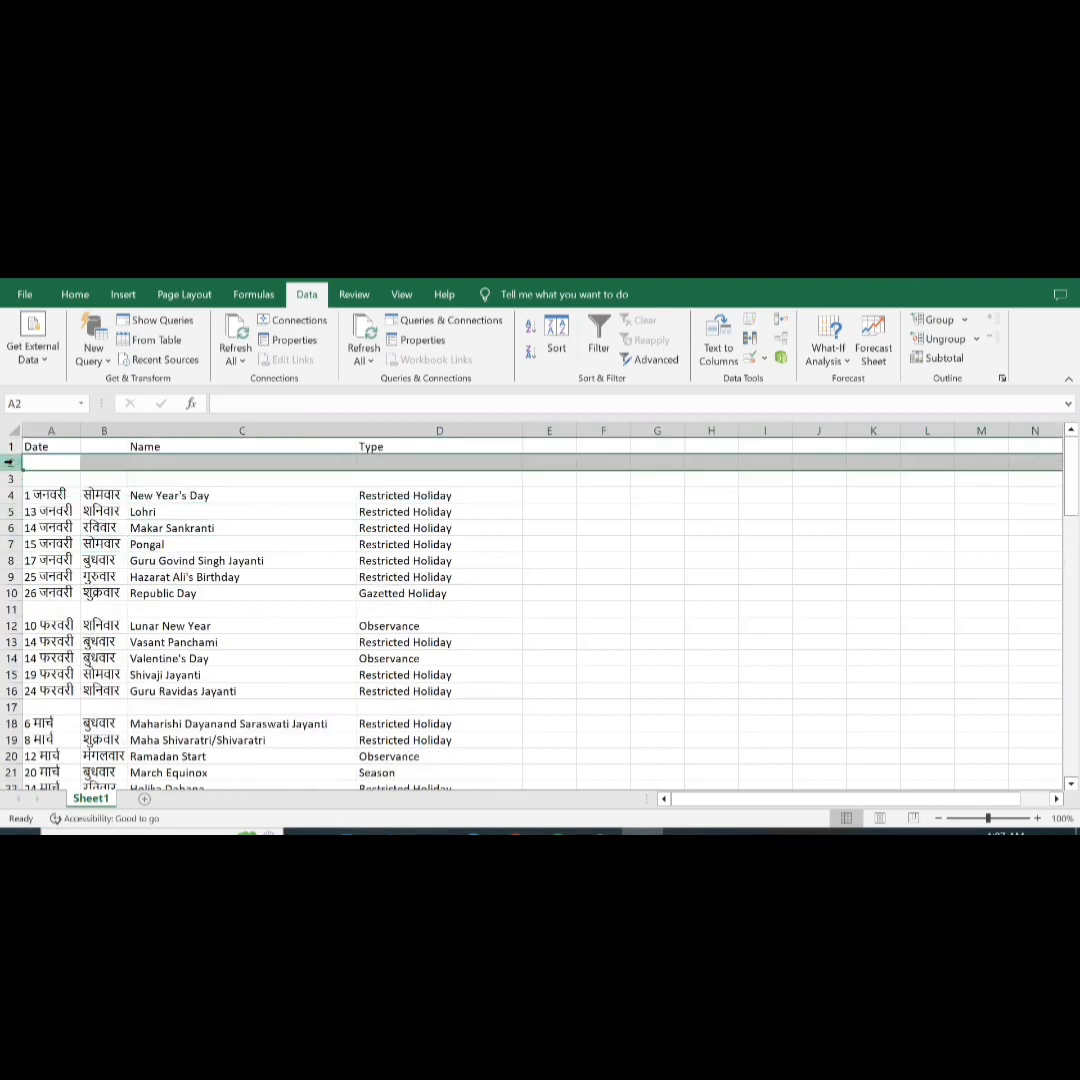
pyautogui.click(8, 478)
pyautogui.scroll(-11, 200, 640)
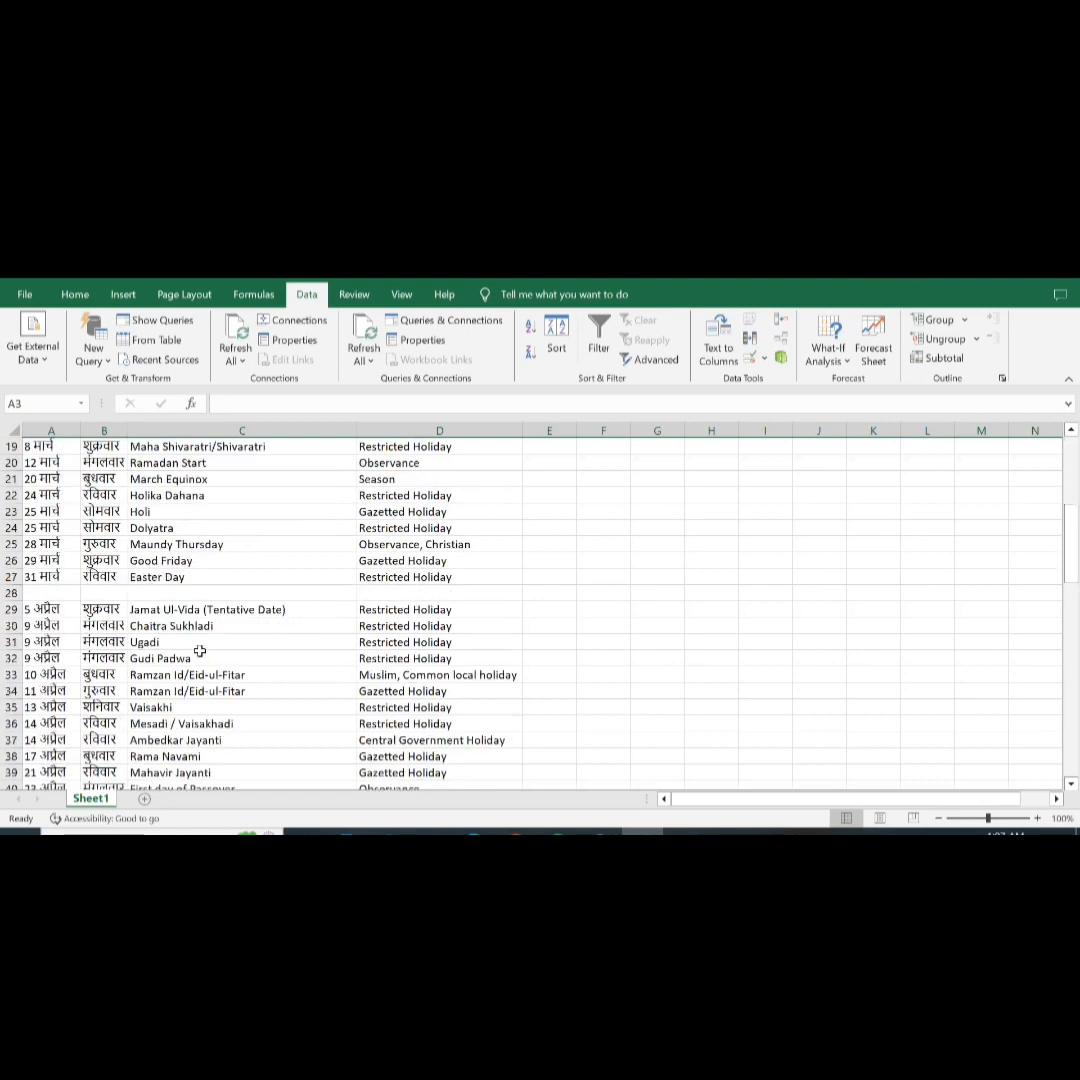
pyautogui.scroll(11, 200, 654)
pyautogui.click(219, 607)
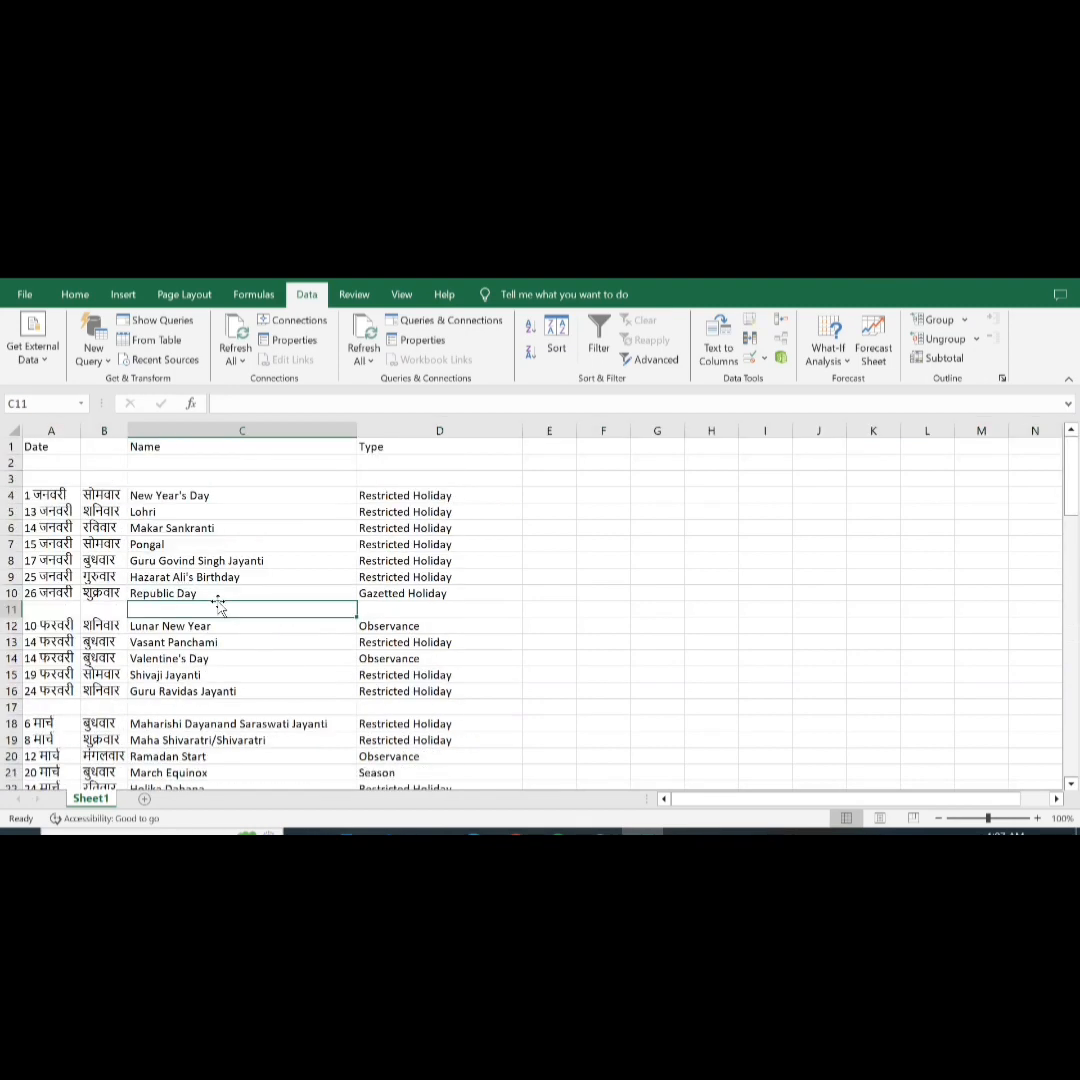
pyautogui.scroll(-3, 219, 605)
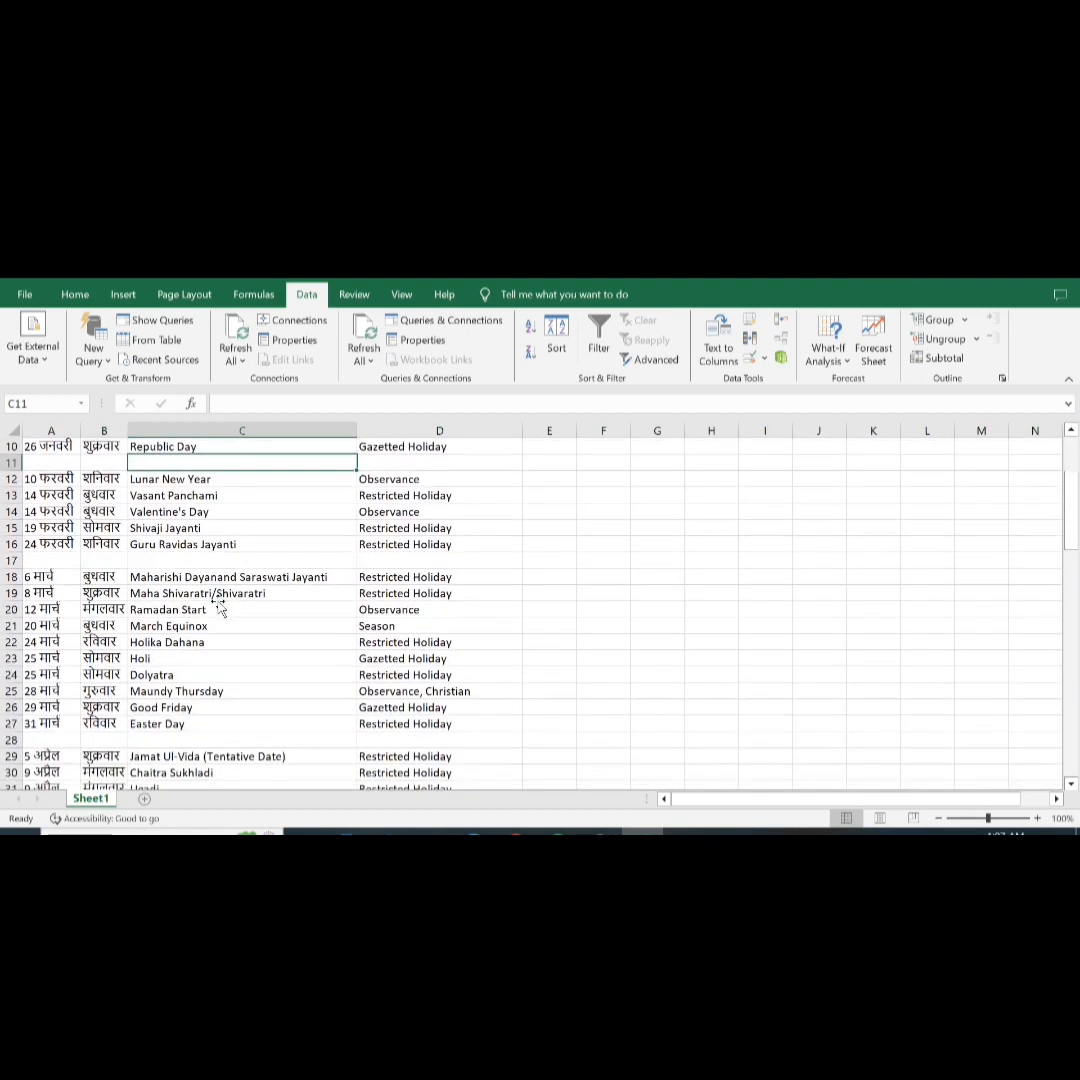
pyautogui.scroll(3, 228, 591)
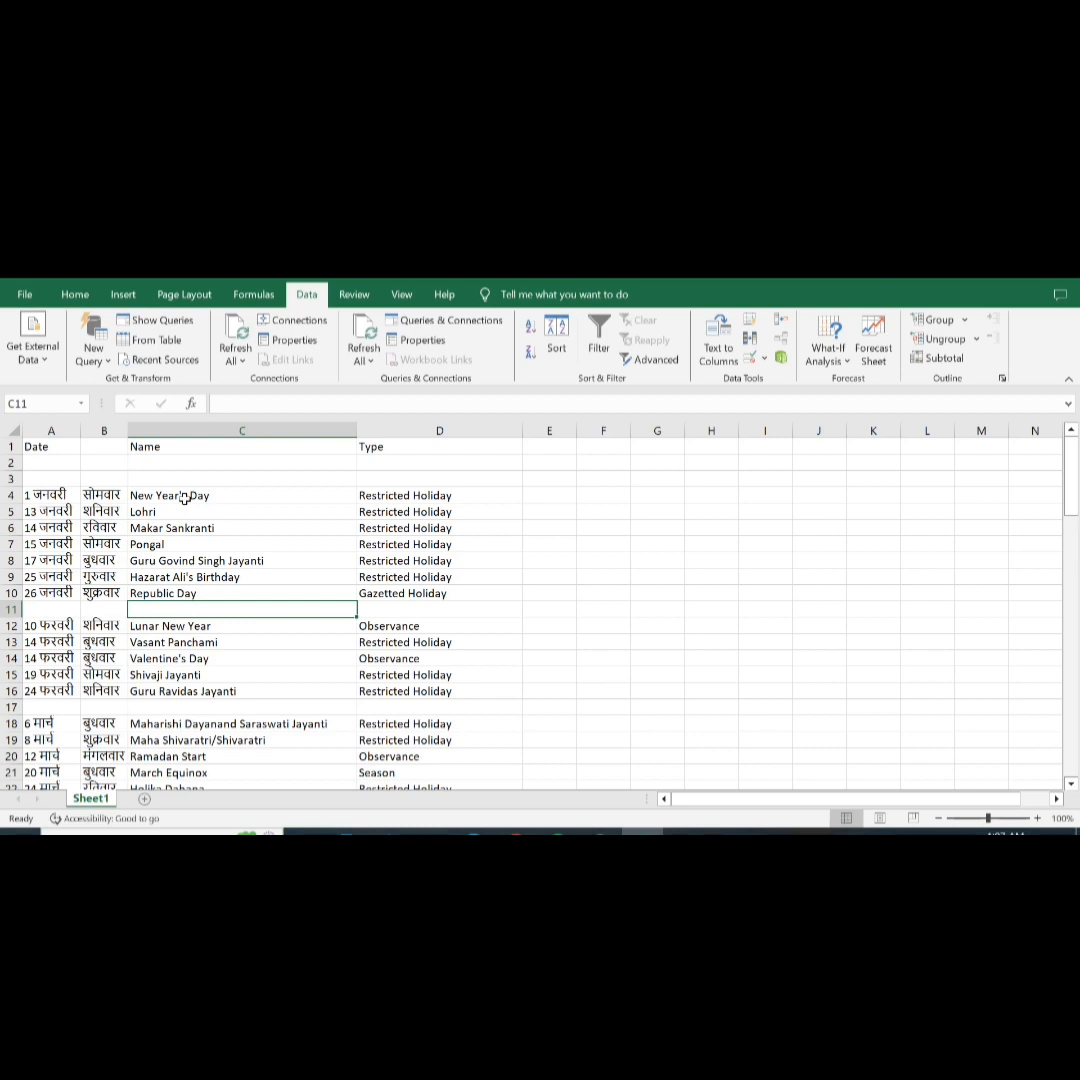
# Add a new blank worksheet after Sheet1.
pyautogui.click(145, 801)
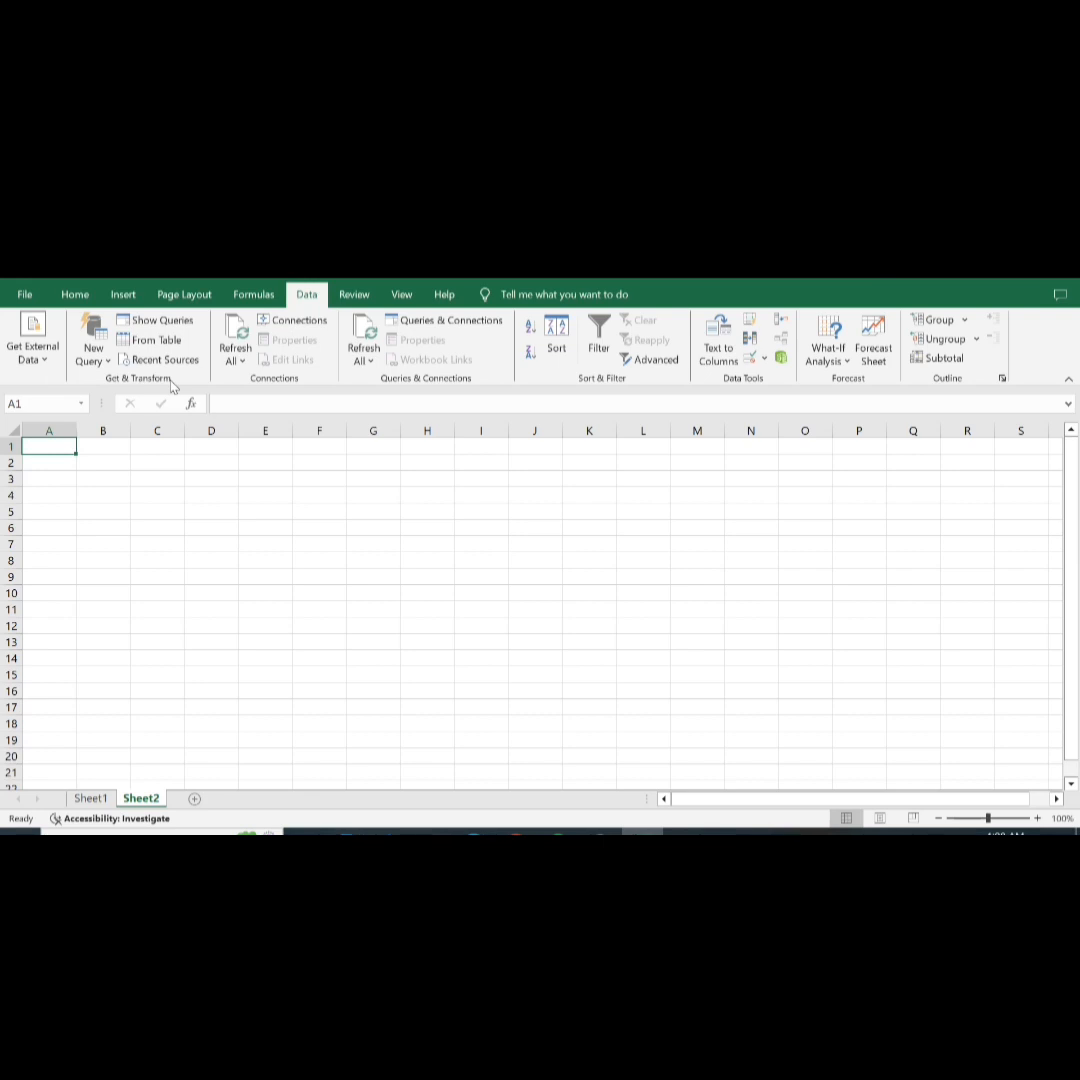
pyautogui.click(108, 364)
pyautogui.moveTo(150, 520)
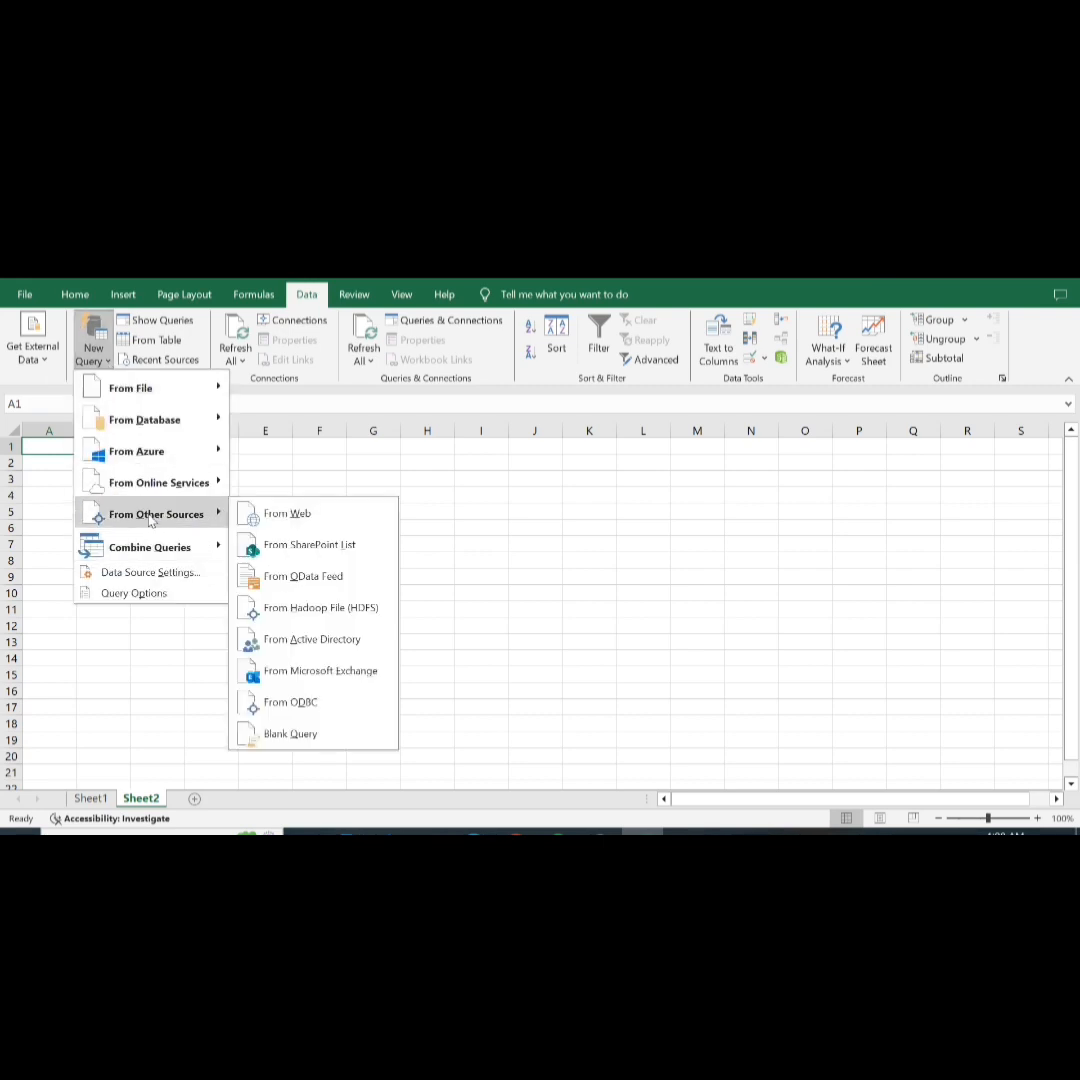
pyautogui.click(345, 525)
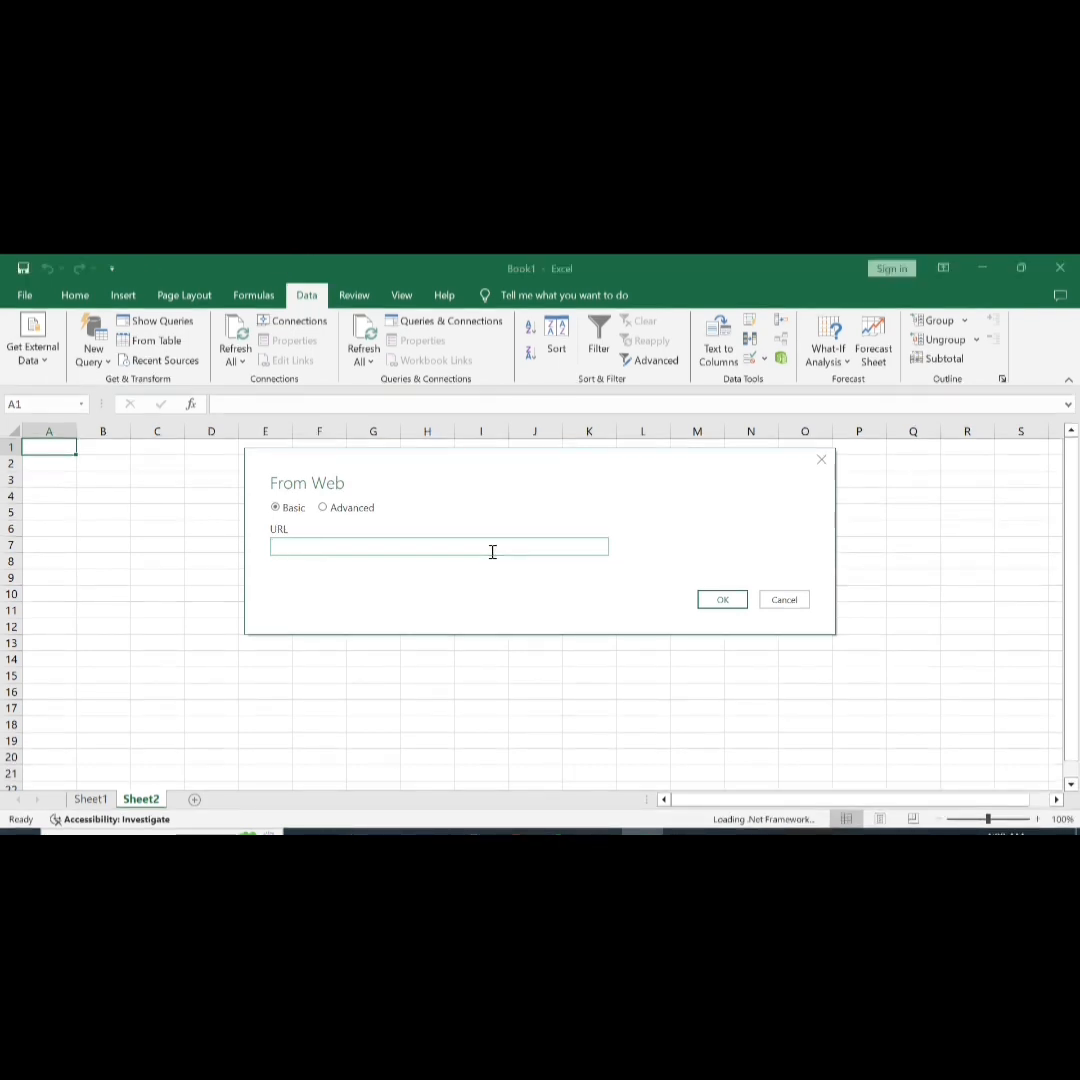
pyautogui.write('https://www.timeanddate.com/holidays/india/2024')
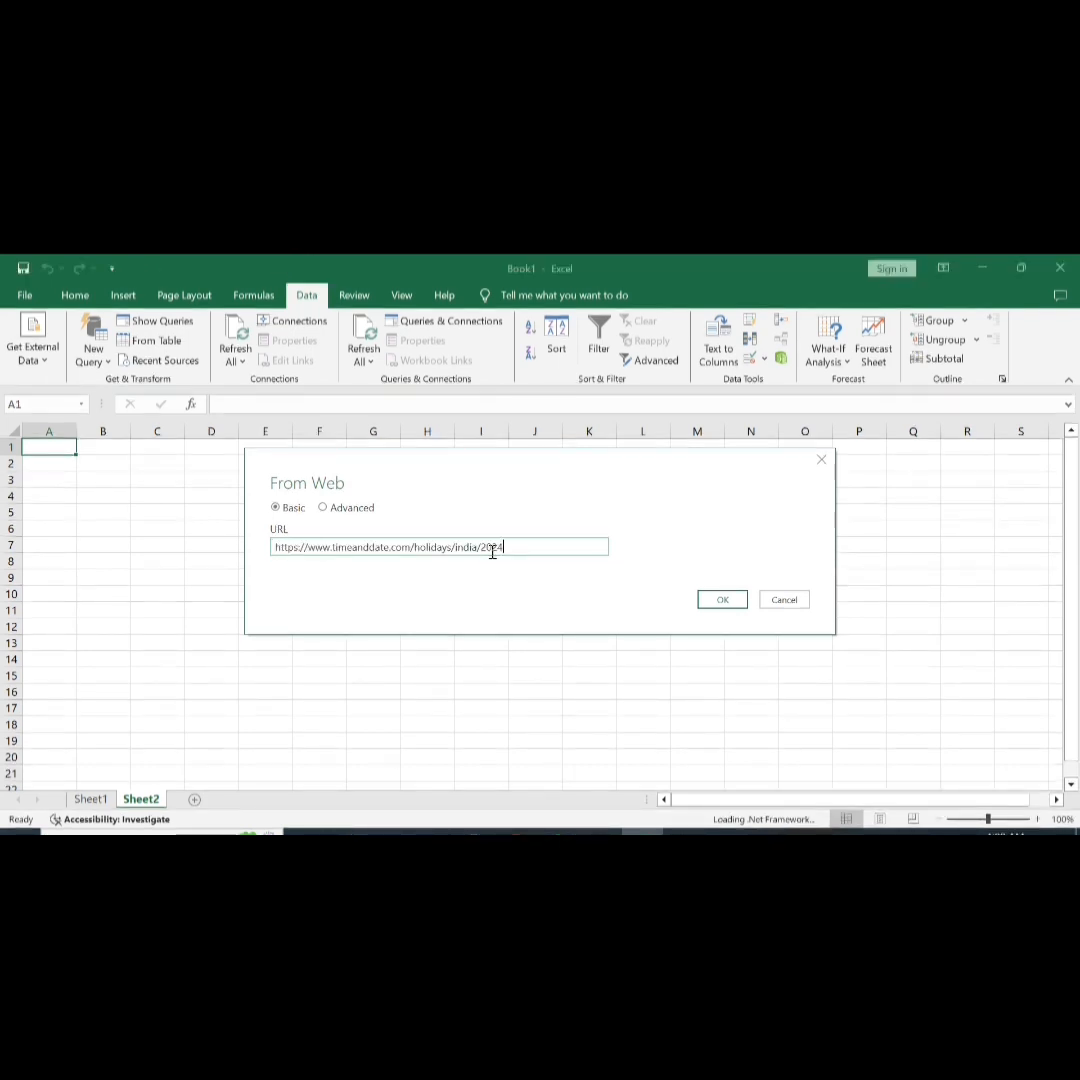
pyautogui.click(730, 600)
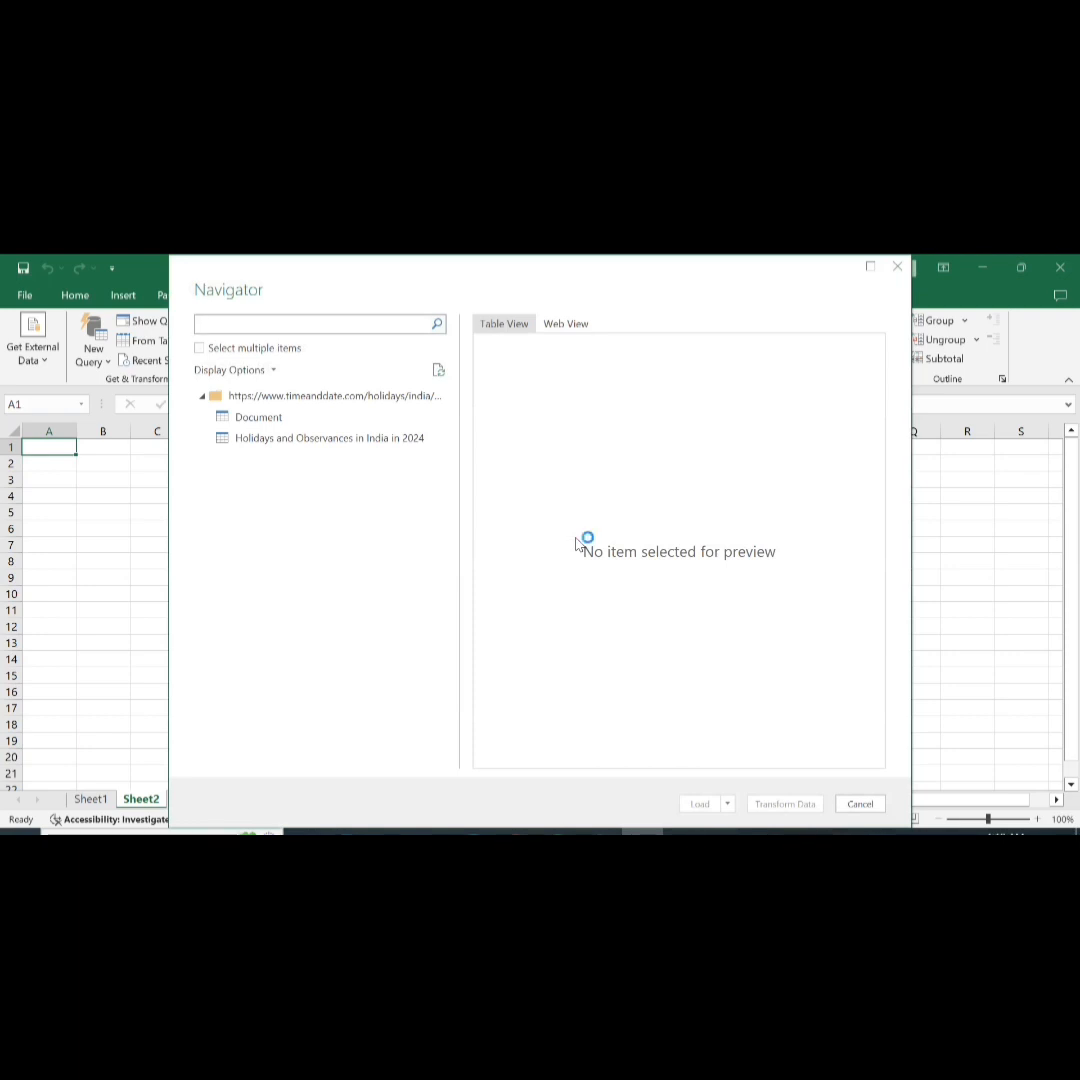
# Preview the "Holidays and Observances in India in 2024" table and open it in the Power Query Editor for transformation.
pyautogui.click(268, 421)
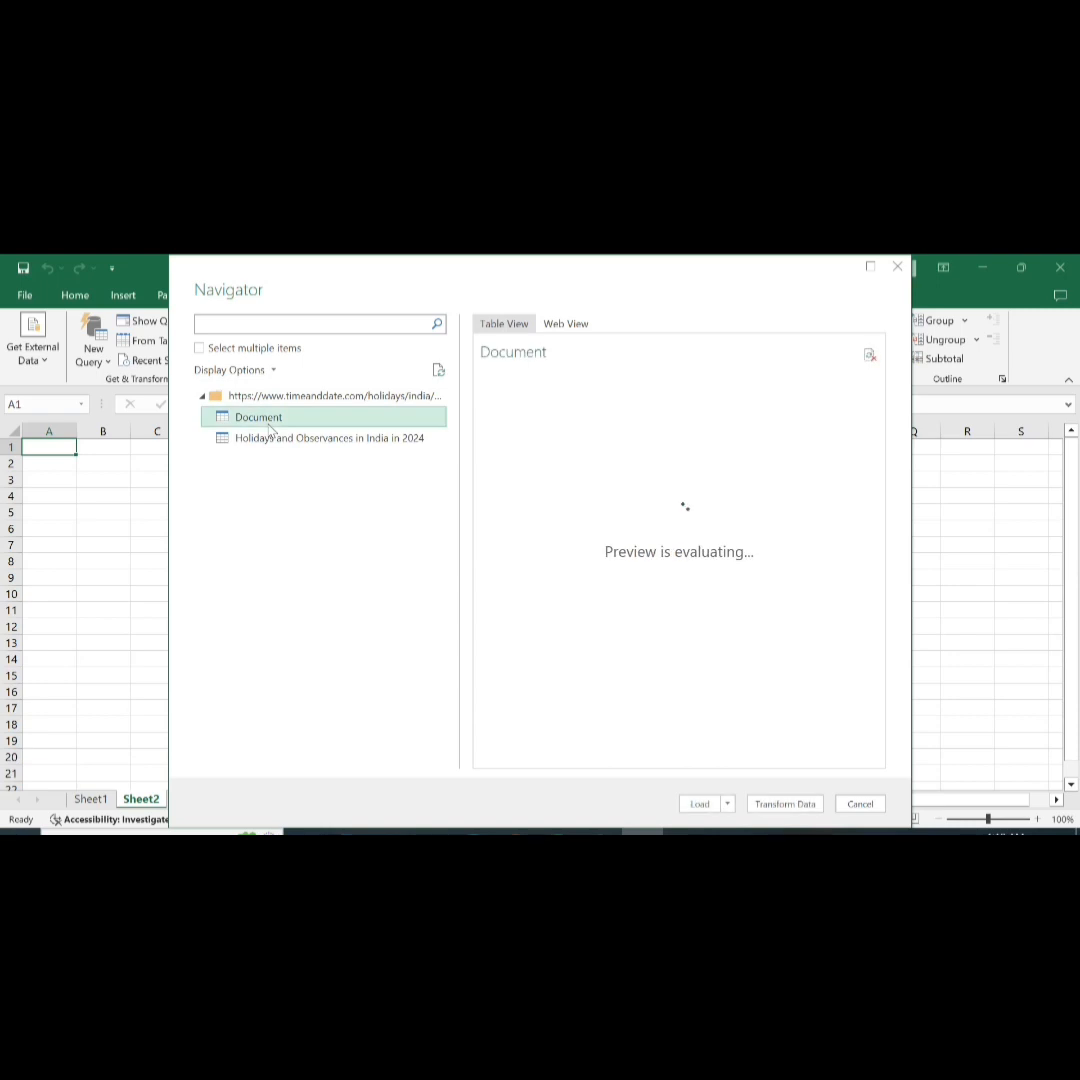
pyautogui.click(377, 446)
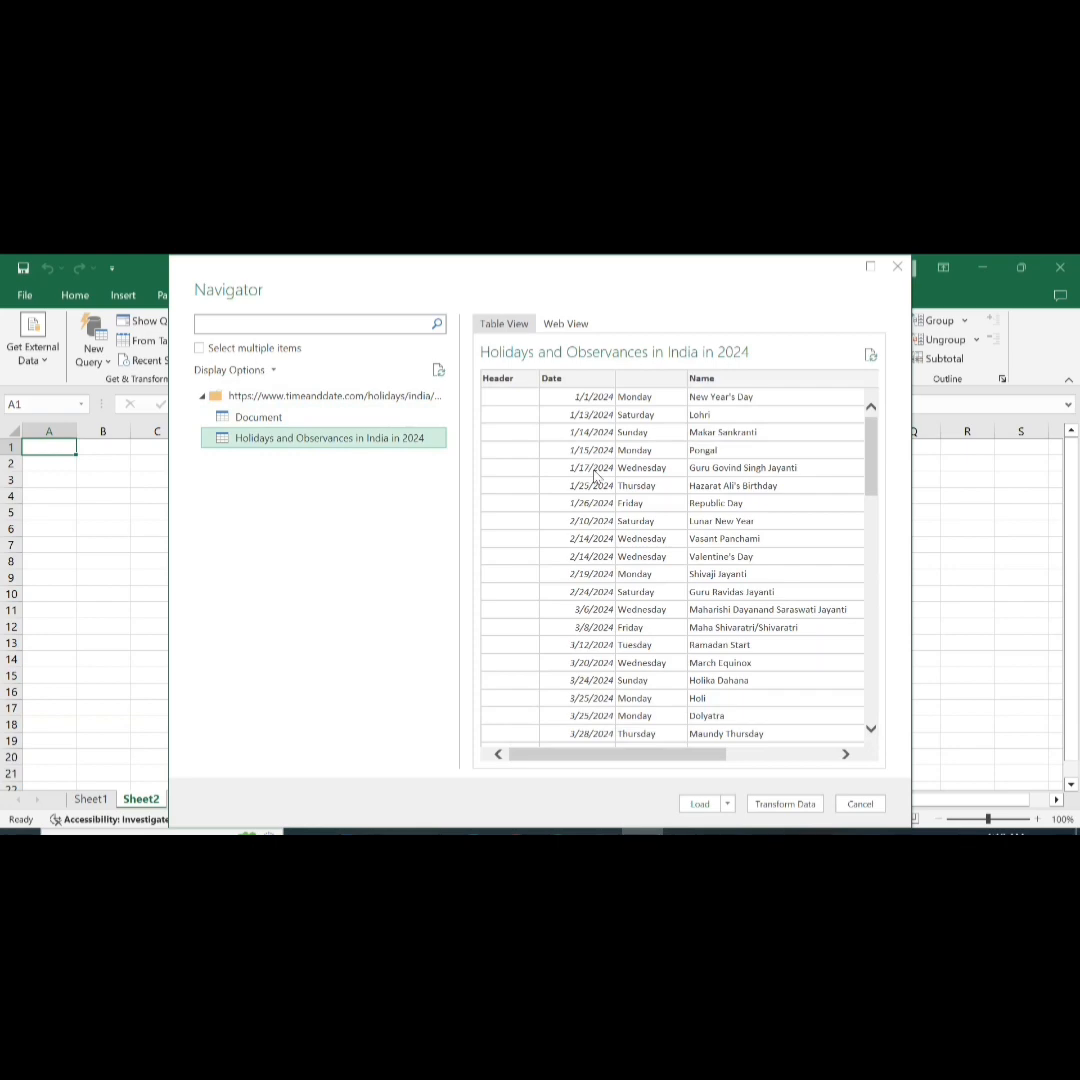
pyautogui.scroll(-9, 779, 665)
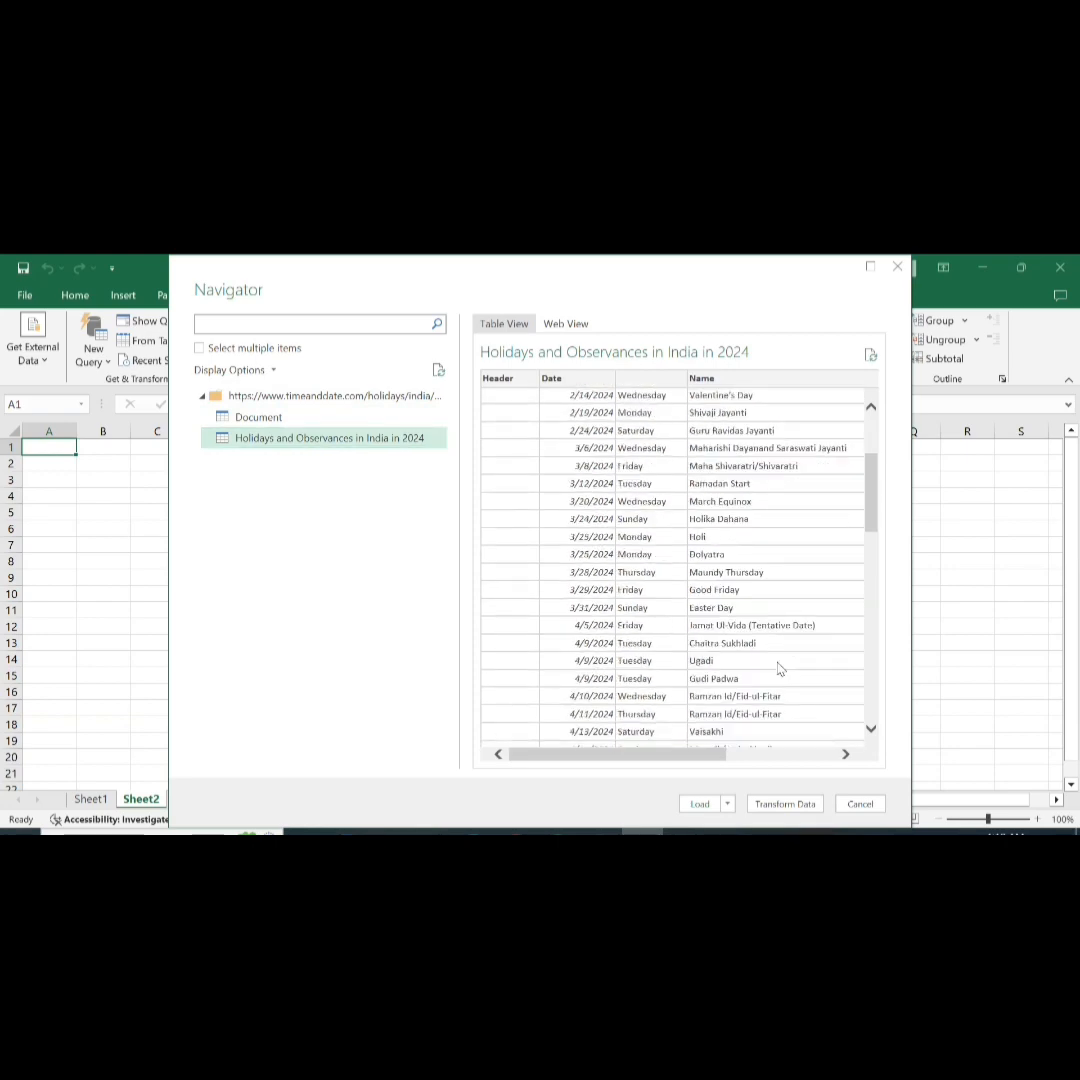
pyautogui.scroll(8, 631, 661)
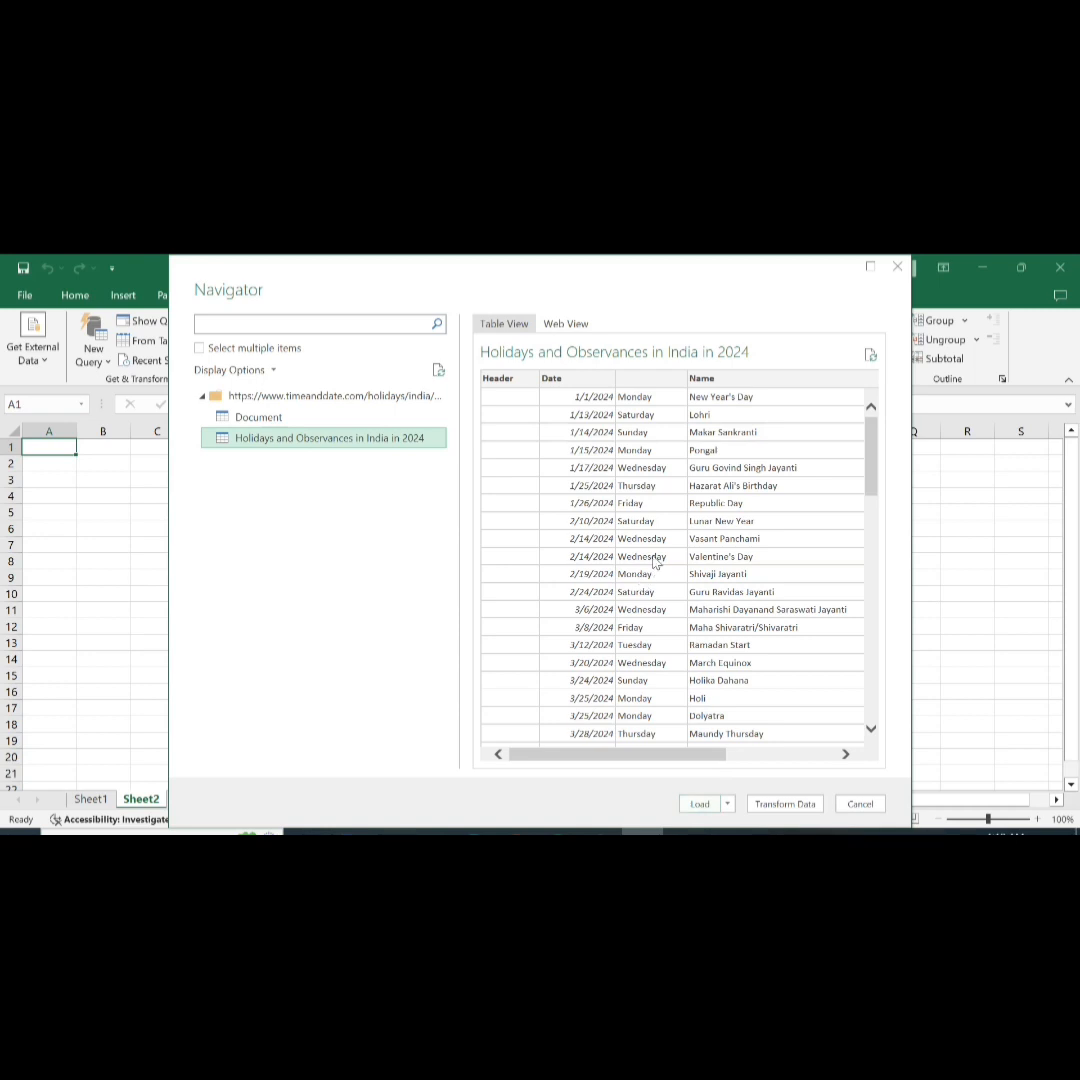
pyautogui.click(790, 806)
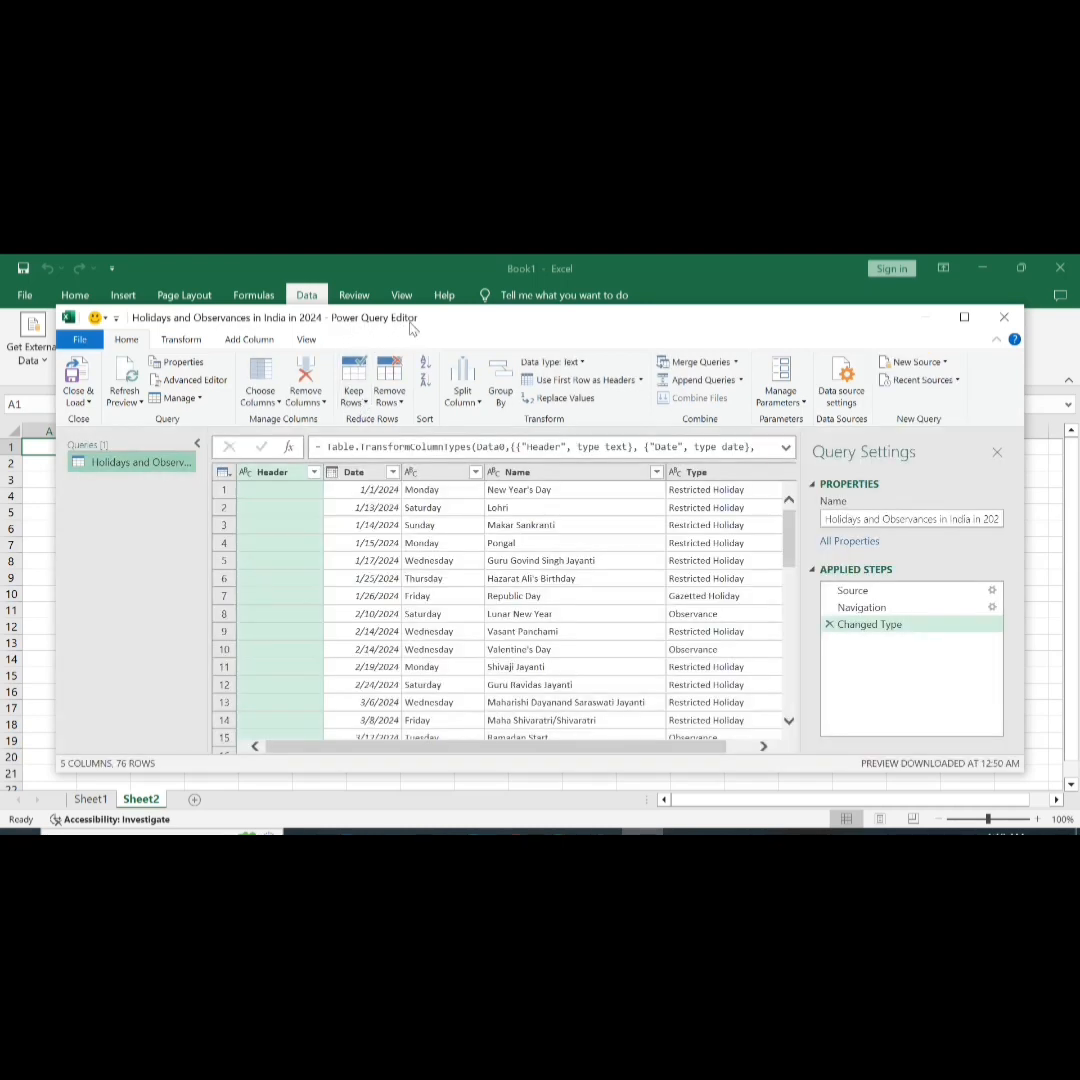
# Remove the empty Header column from the holidays query.
pyautogui.click(390, 524)
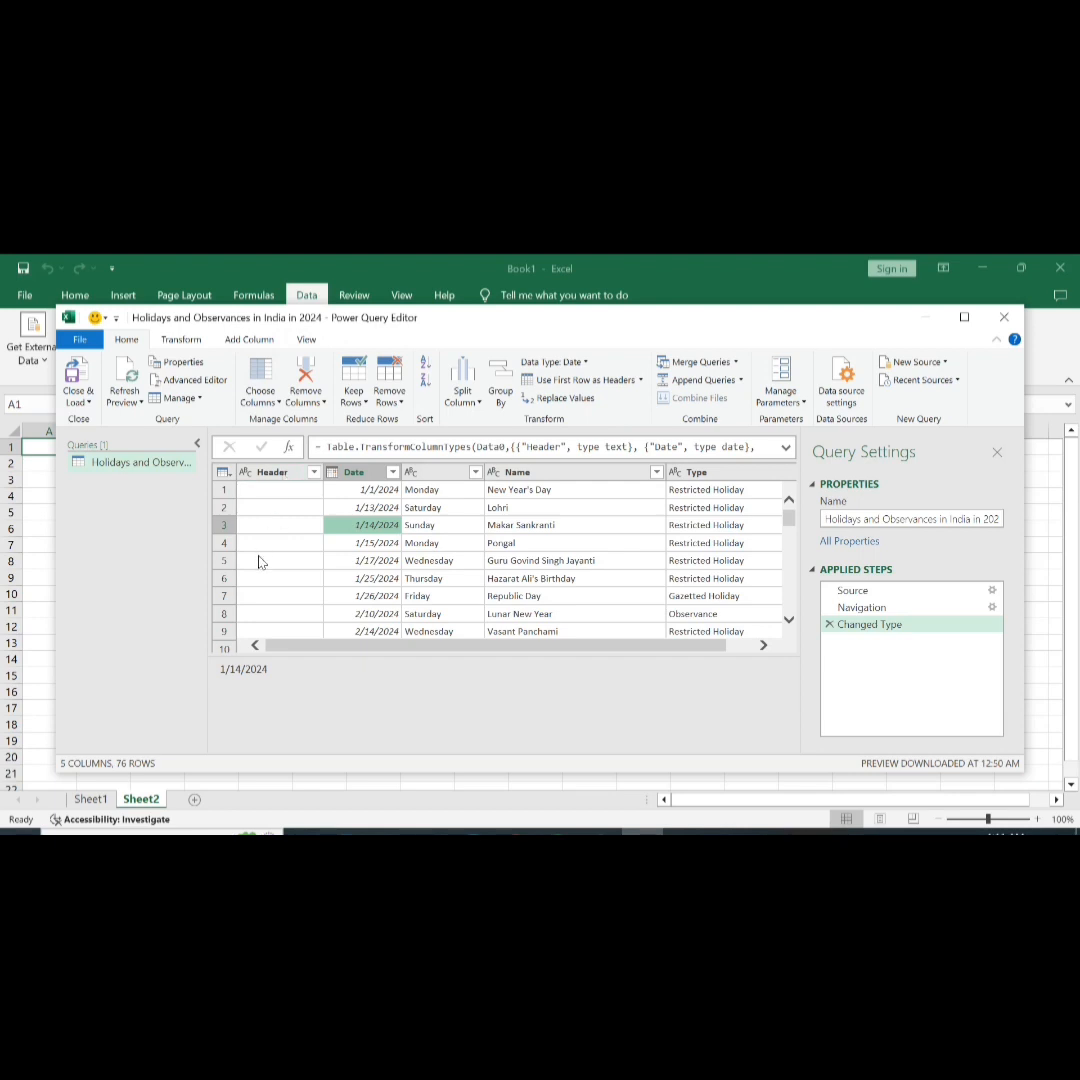
pyautogui.click(280, 473)
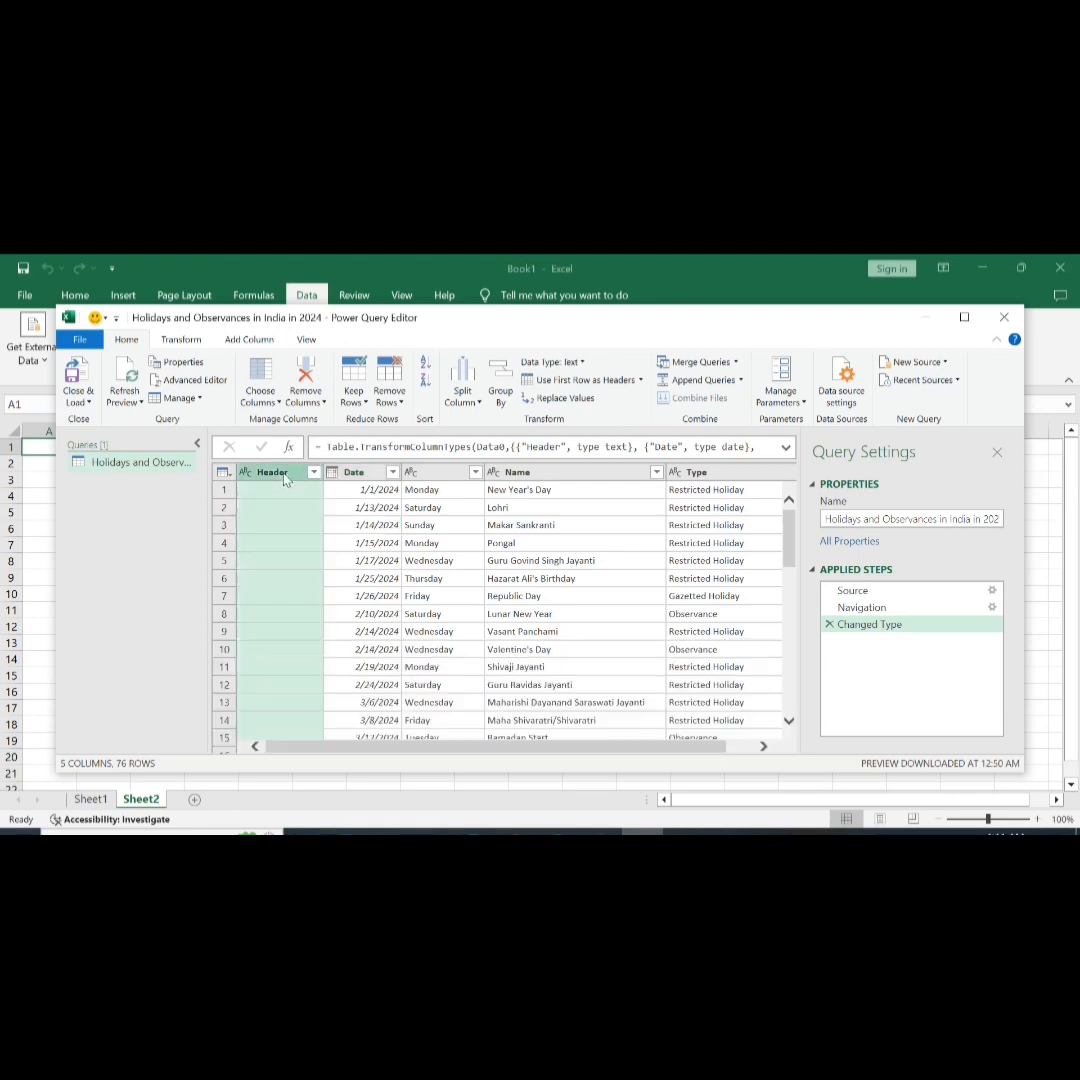
pyautogui.rightClick(285, 474)
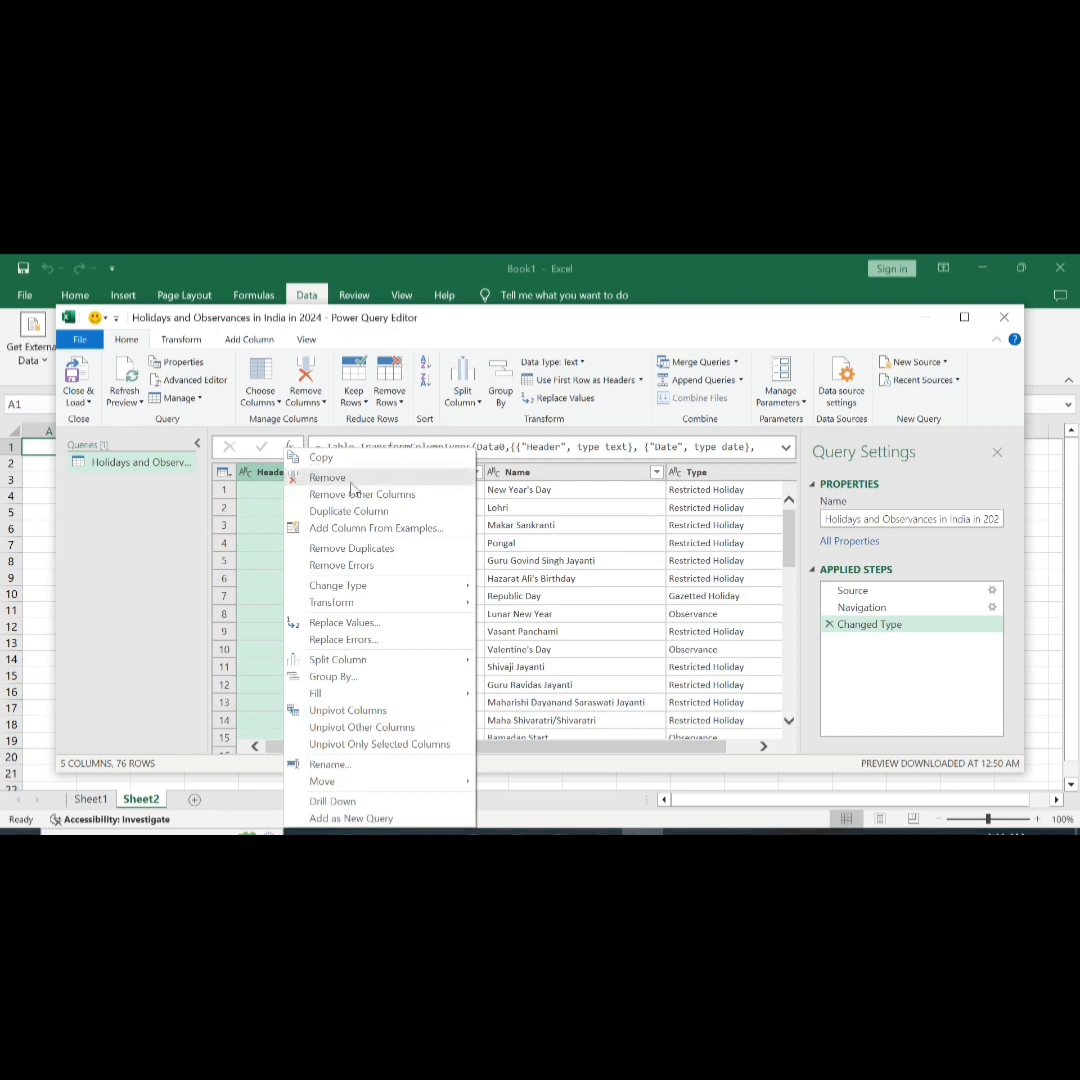
pyautogui.click(328, 478)
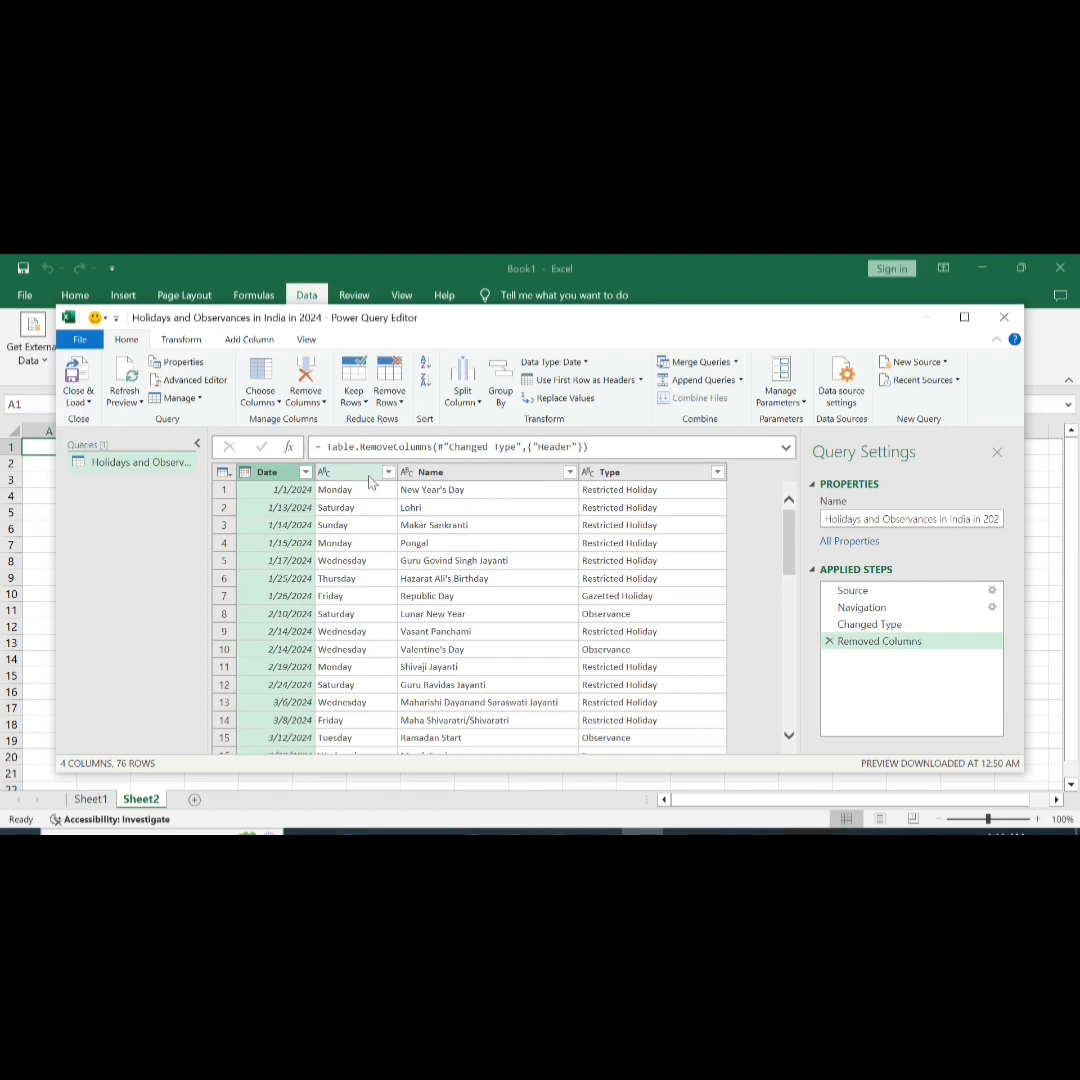
# Rename the unnamed weekday column between Date and Name as "Day".
pyautogui.click(370, 483)
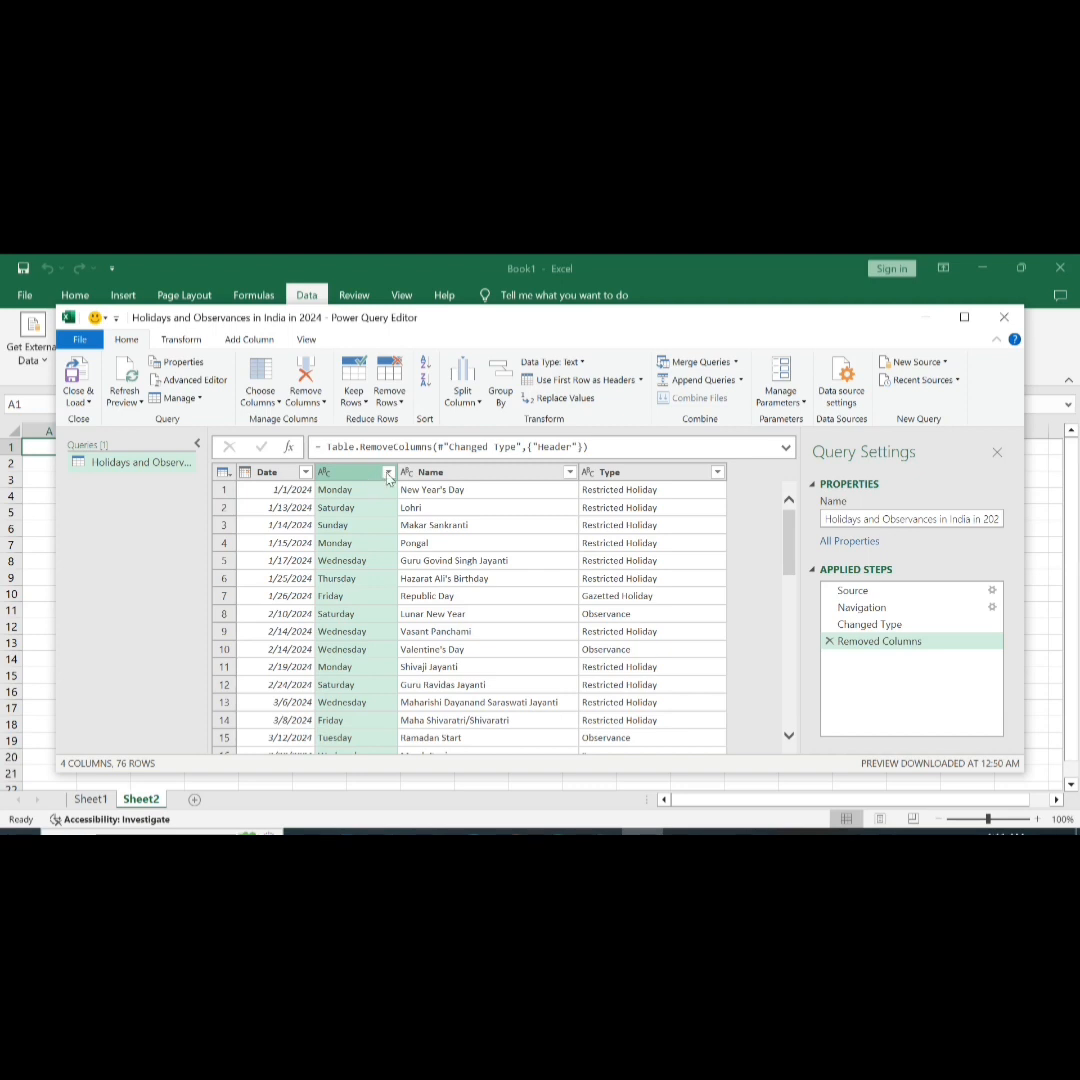
pyautogui.doubleClick(369, 473)
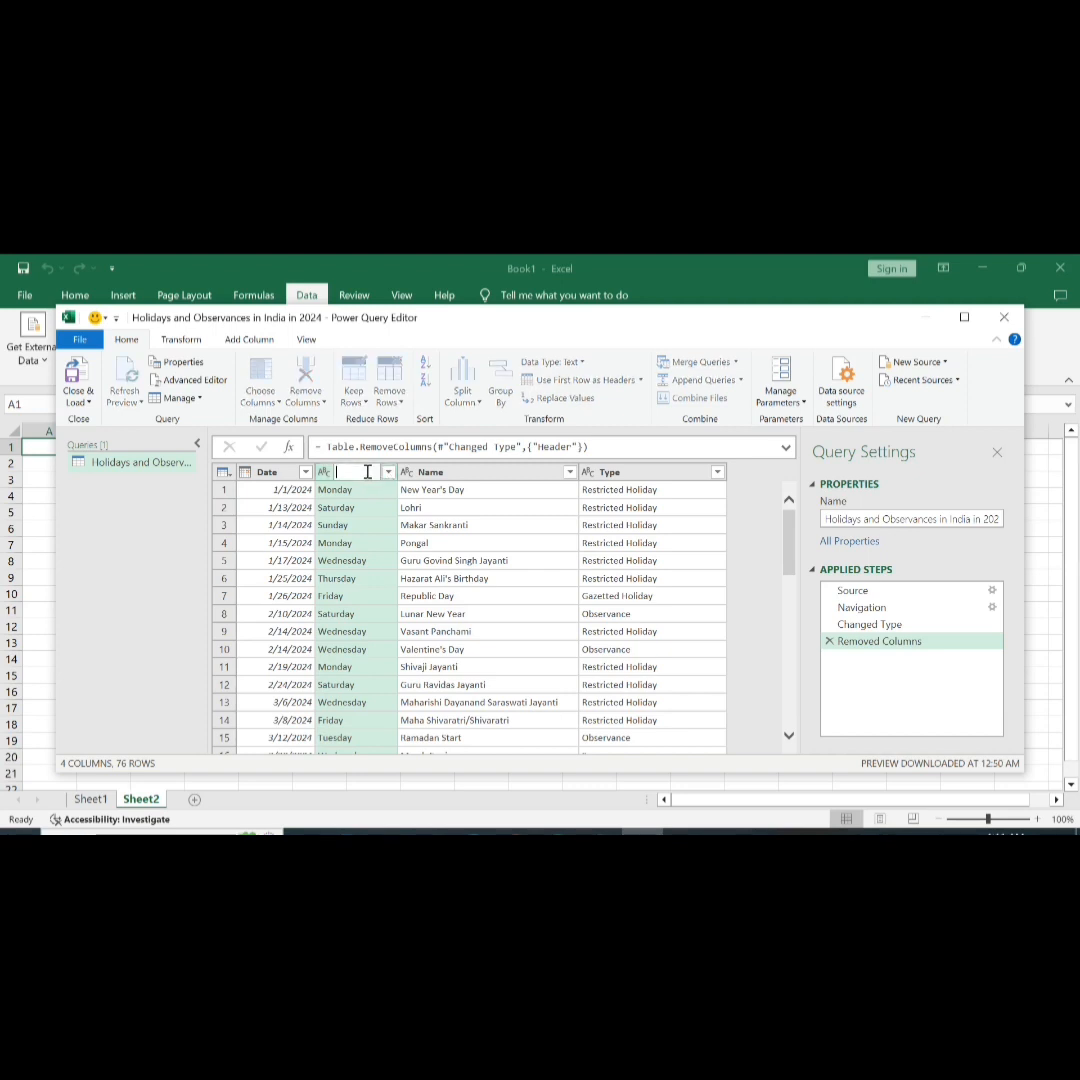
pyautogui.write('Dat')
pyautogui.press('BackSpace')
pyautogui.write('y')
pyautogui.press('Return')
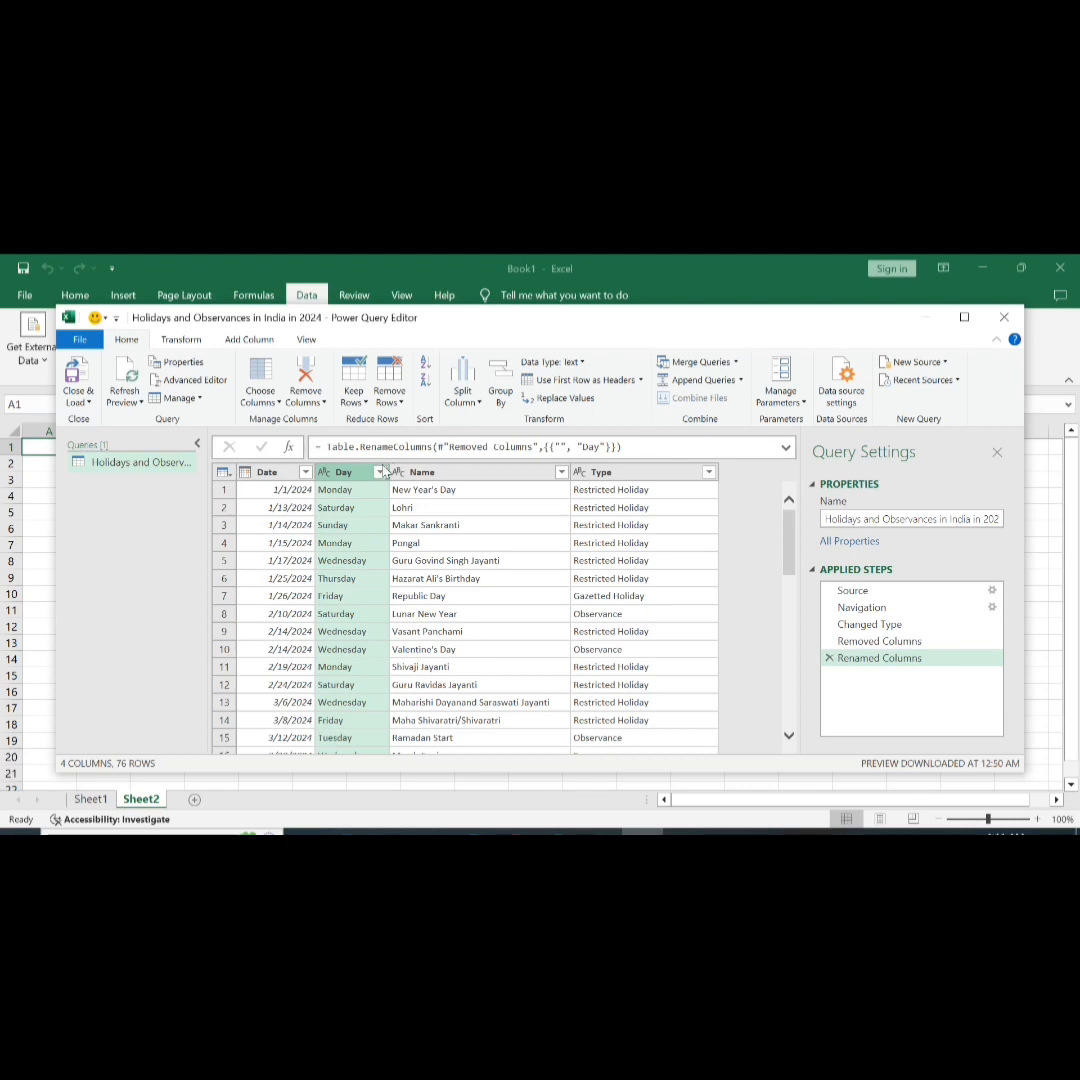
pyautogui.click(473, 512)
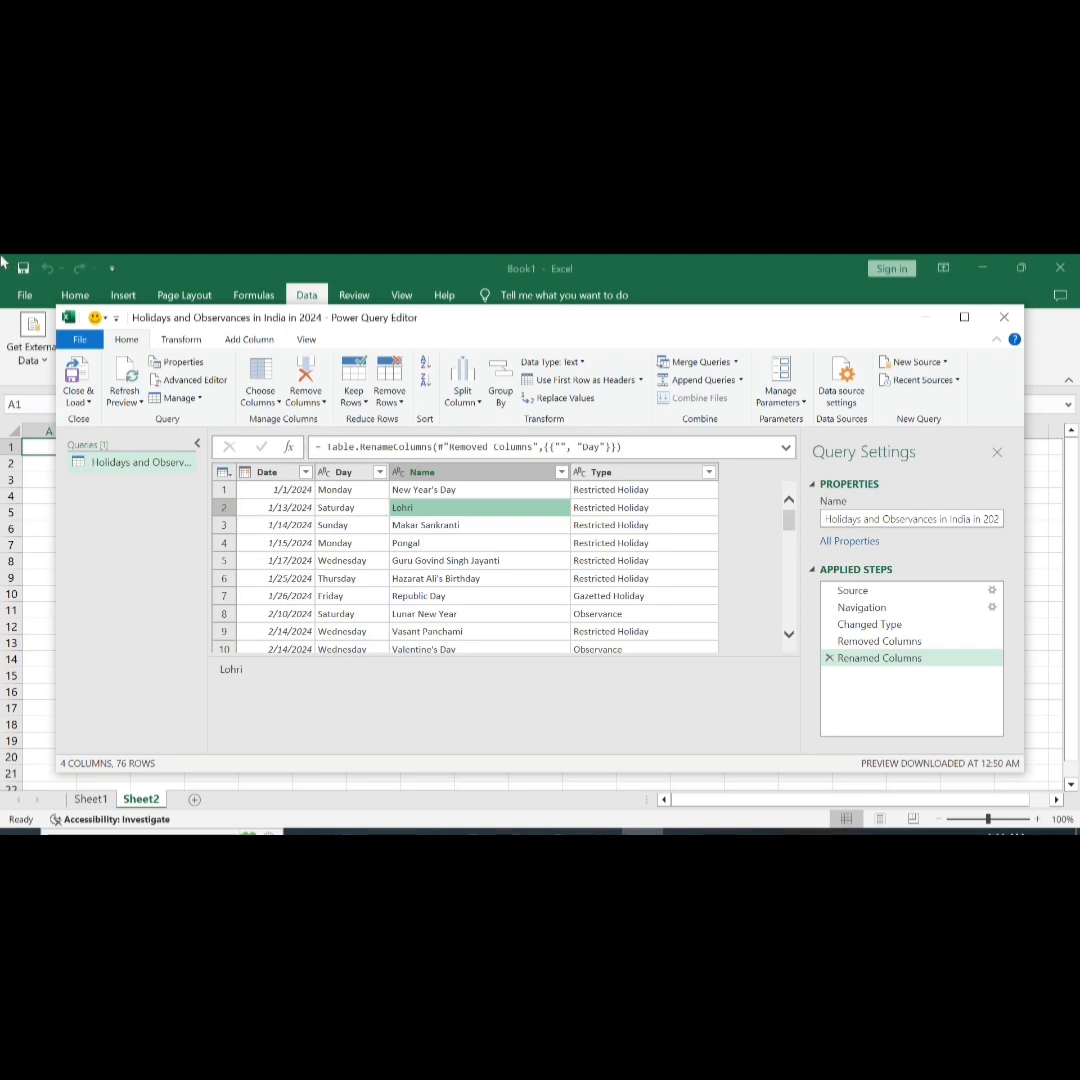
pyautogui.click(372, 544)
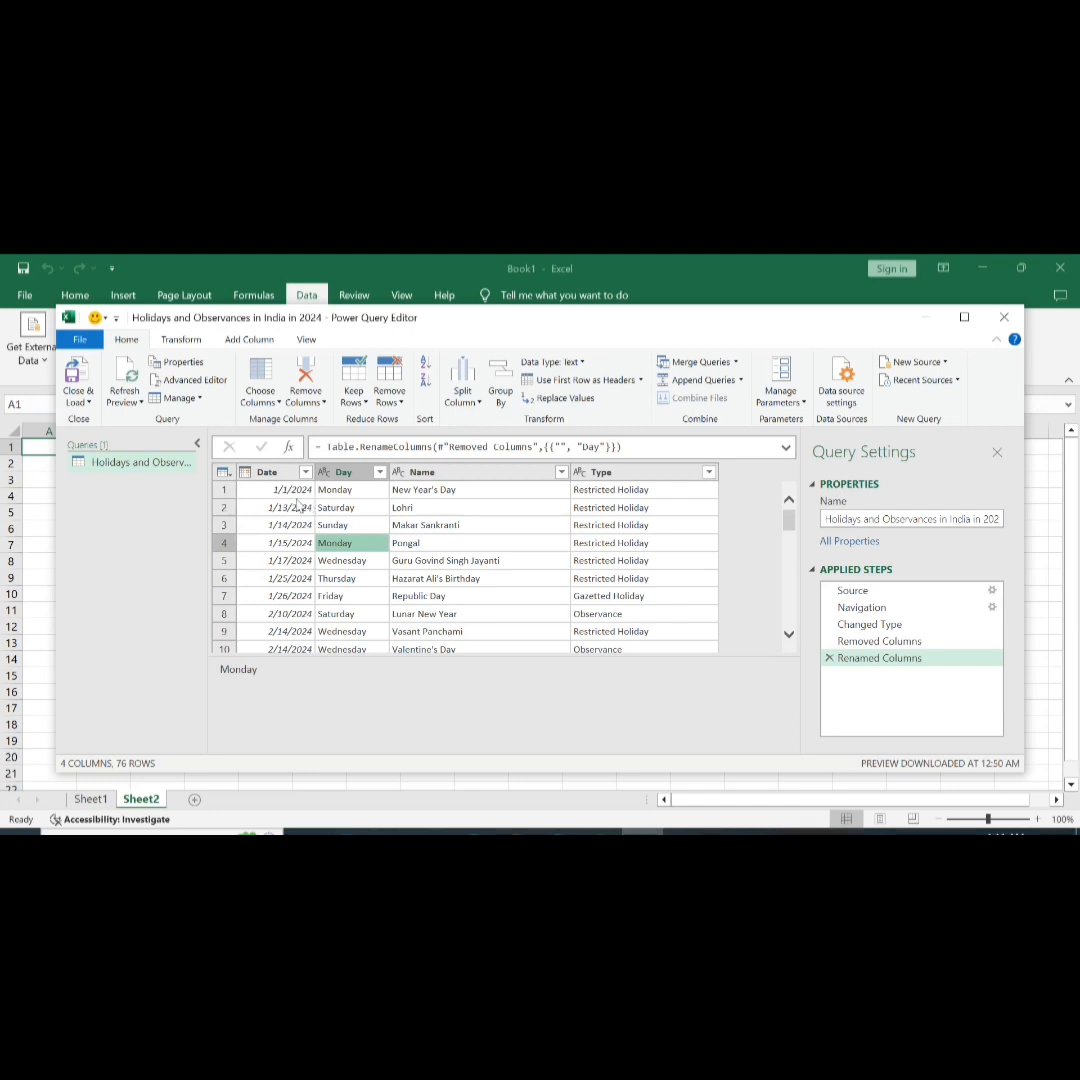
pyautogui.click(457, 527)
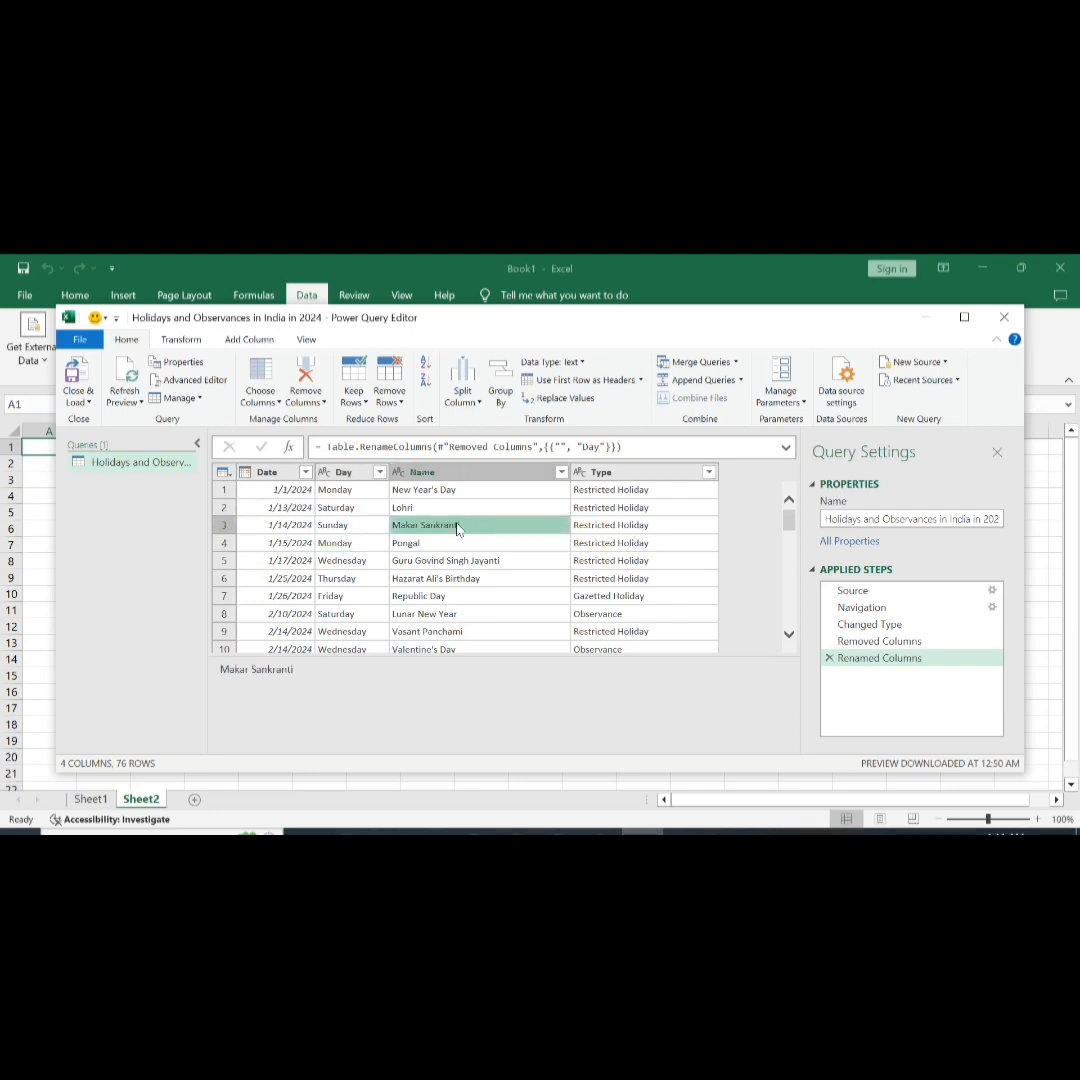
pyautogui.click(444, 515)
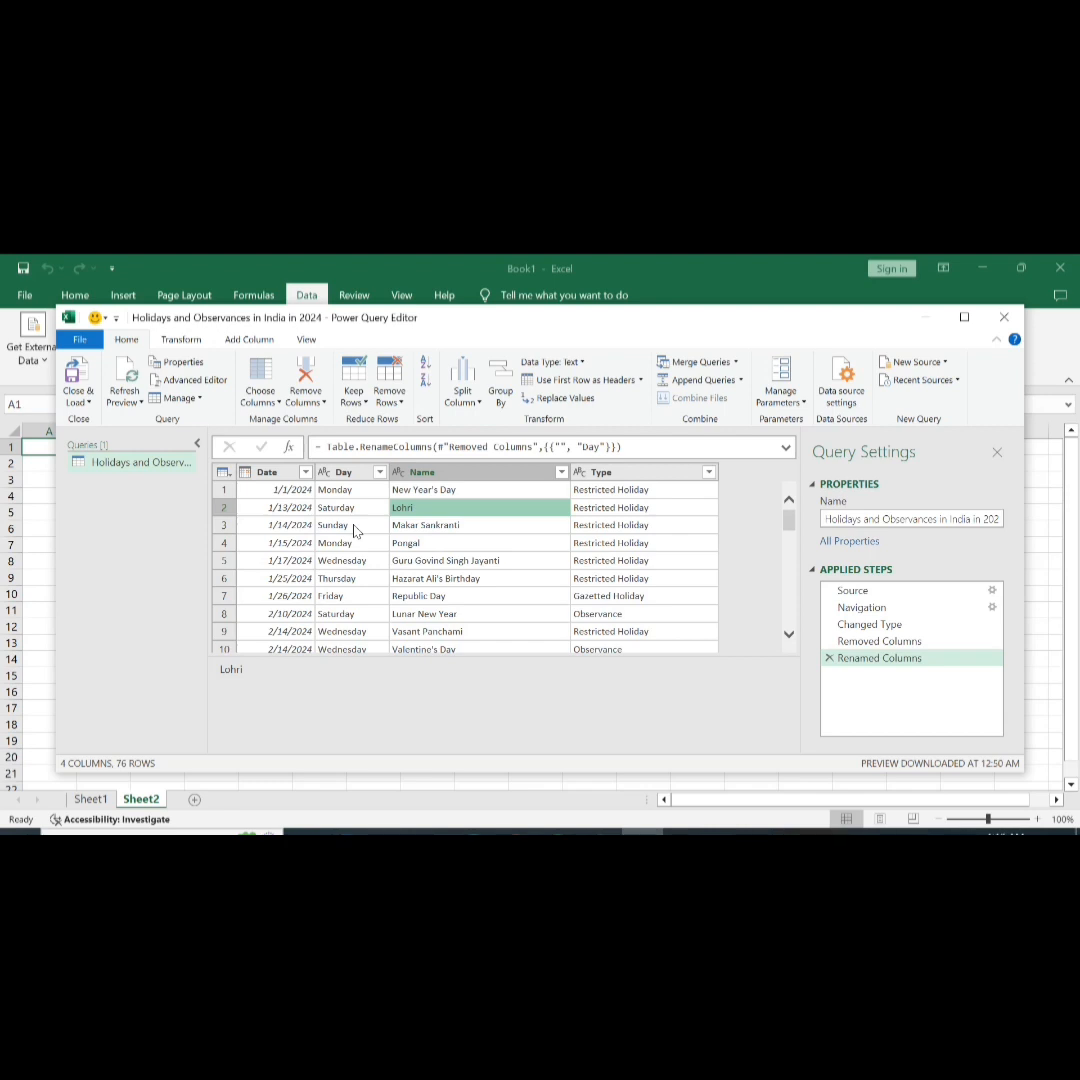
# Start a new conditional column and name it "Holiday by Company".
pyautogui.click(247, 340)
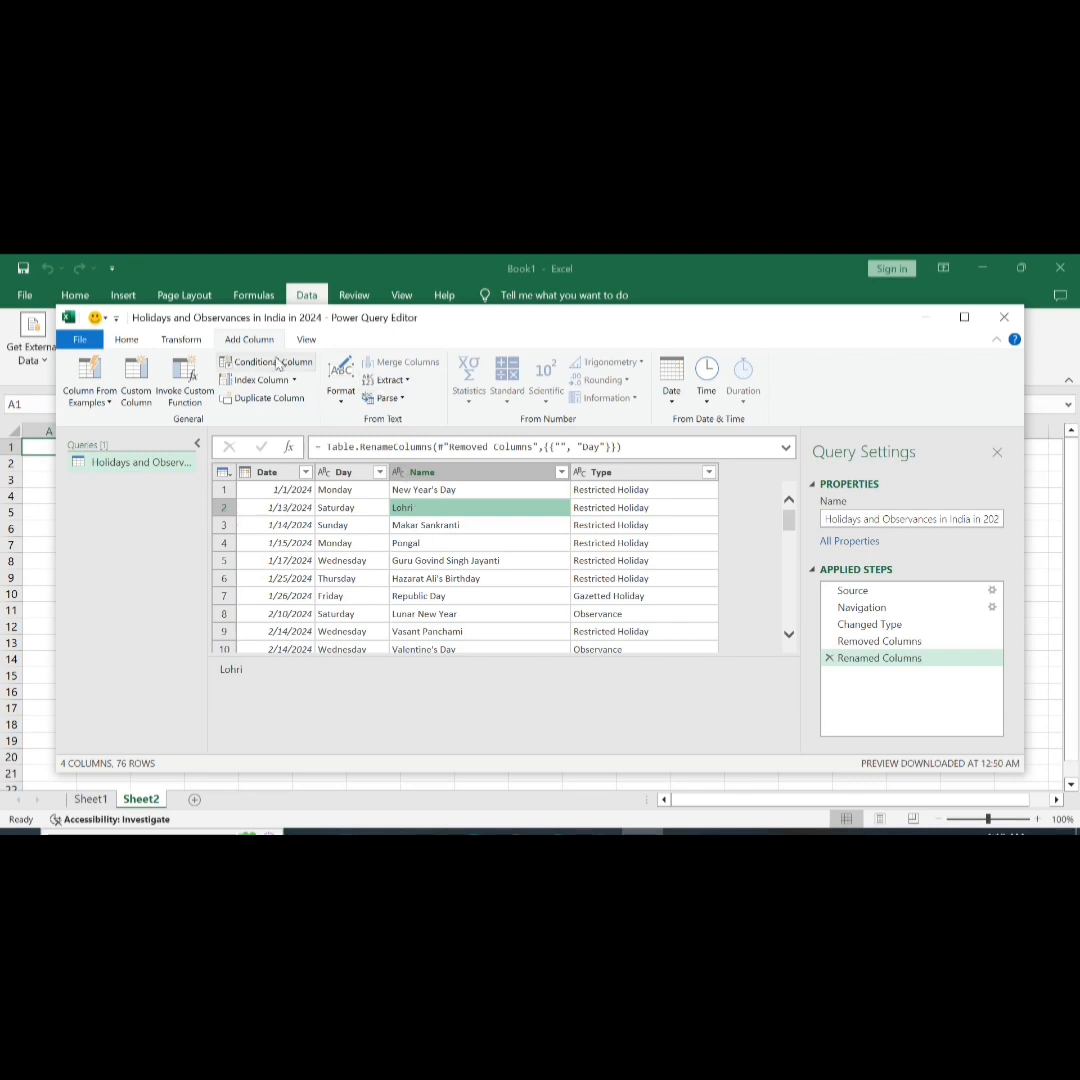
pyautogui.click(441, 545)
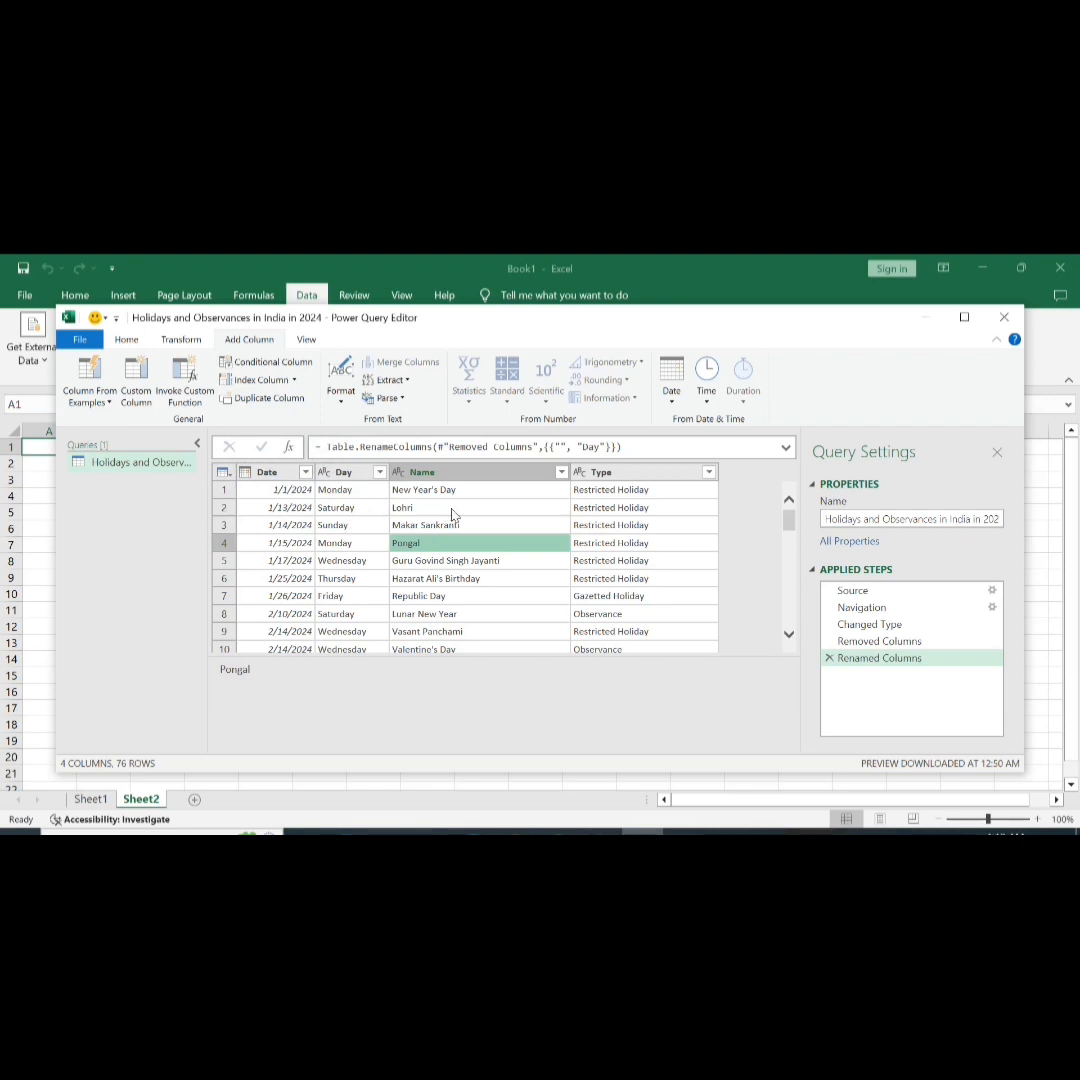
pyautogui.click(353, 545)
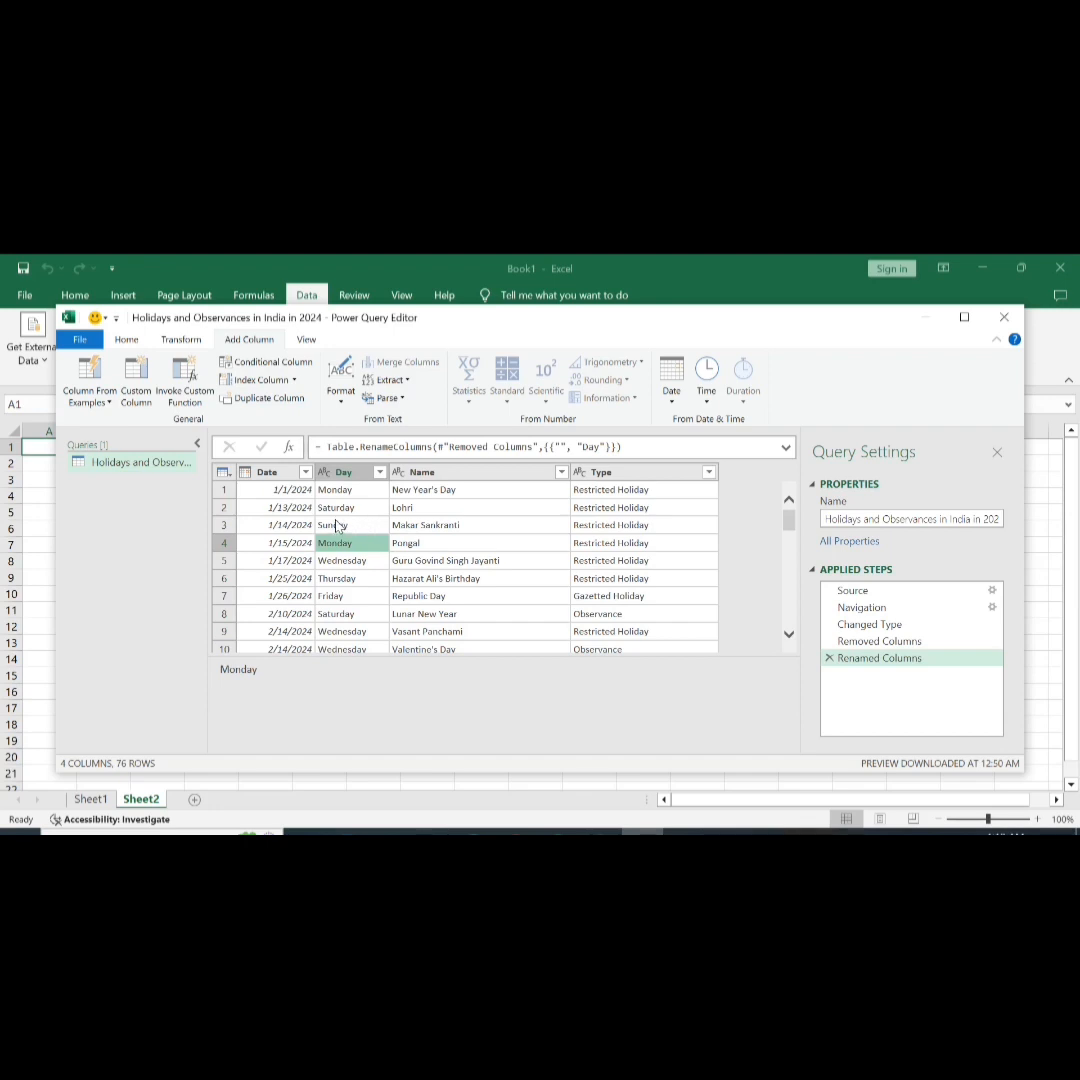
pyautogui.click(297, 365)
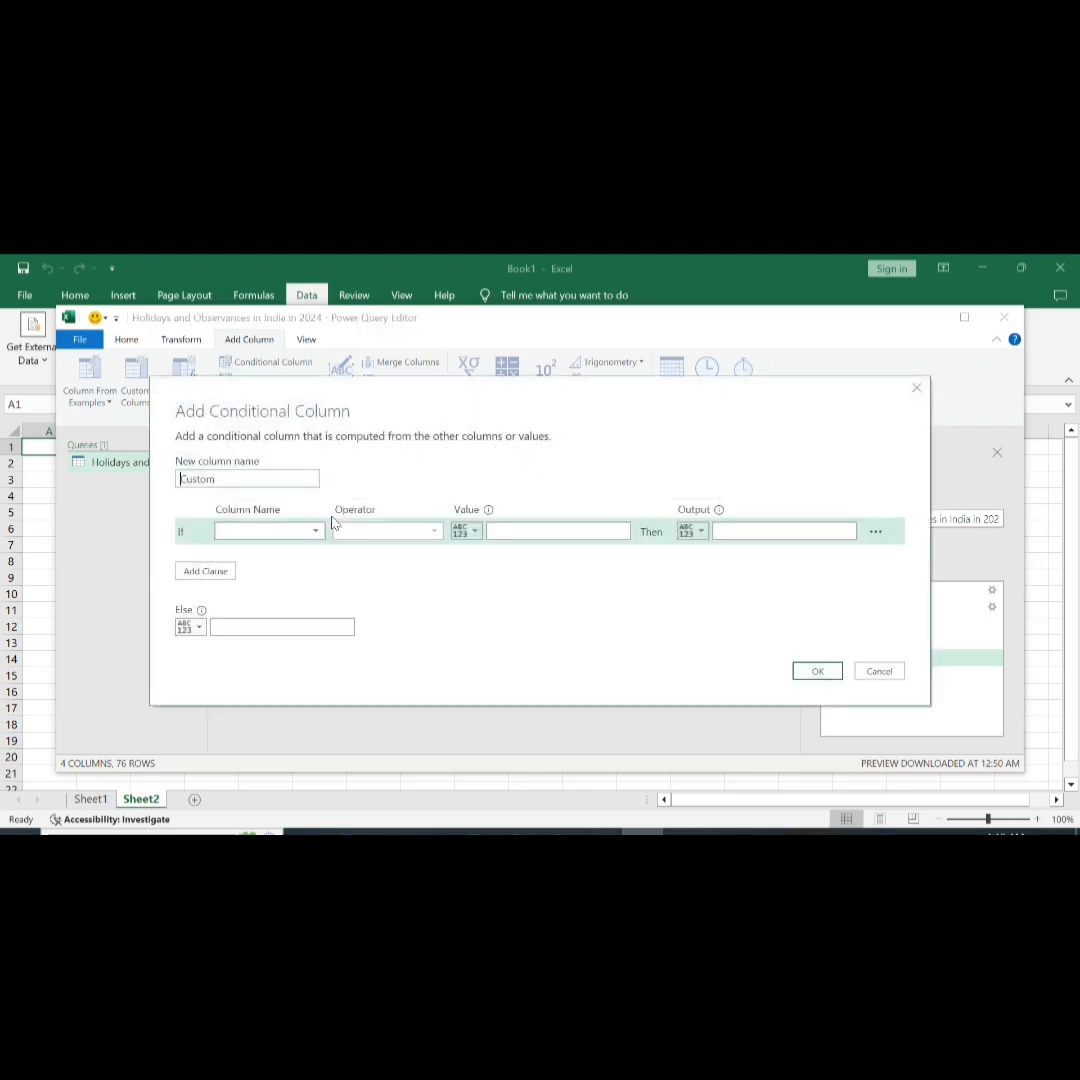
pyautogui.click(252, 480)
pyautogui.moveTo(252, 480); pyautogui.dragTo(133, 484)
pyautogui.write('Holiday by Company')
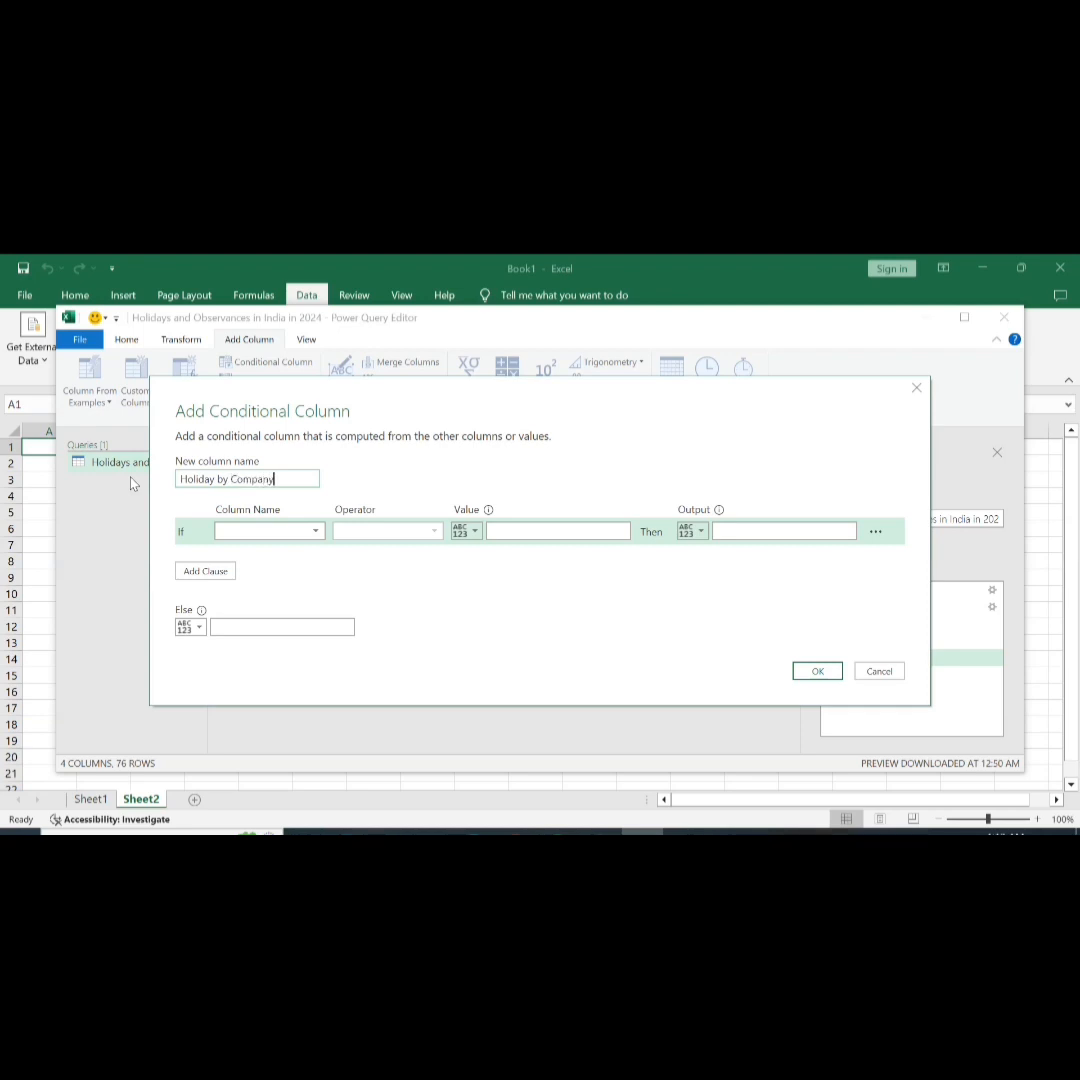
# Define the first condition so that Day equals Saturday outputs "Week Off".
pyautogui.click(308, 544)
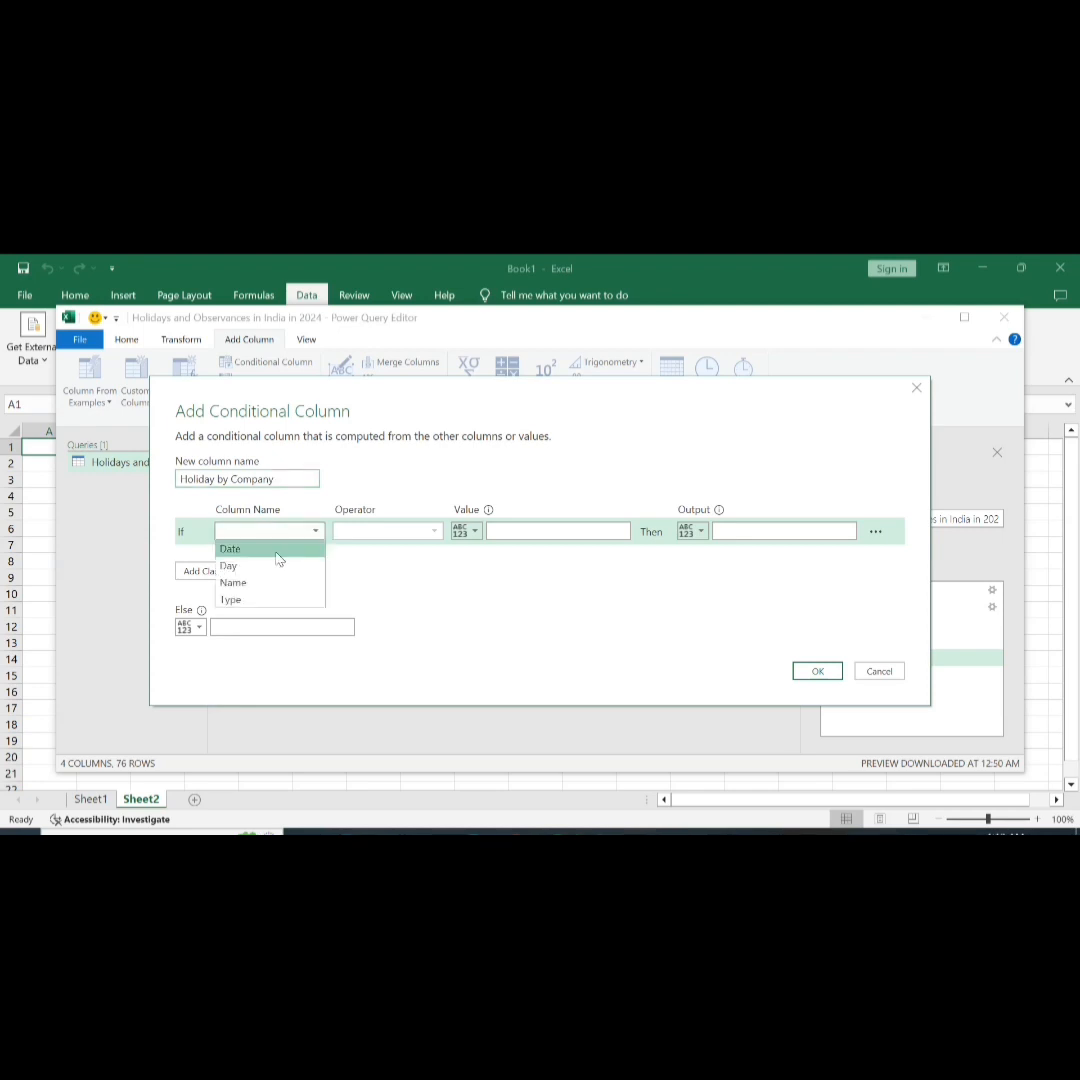
pyautogui.click(266, 566)
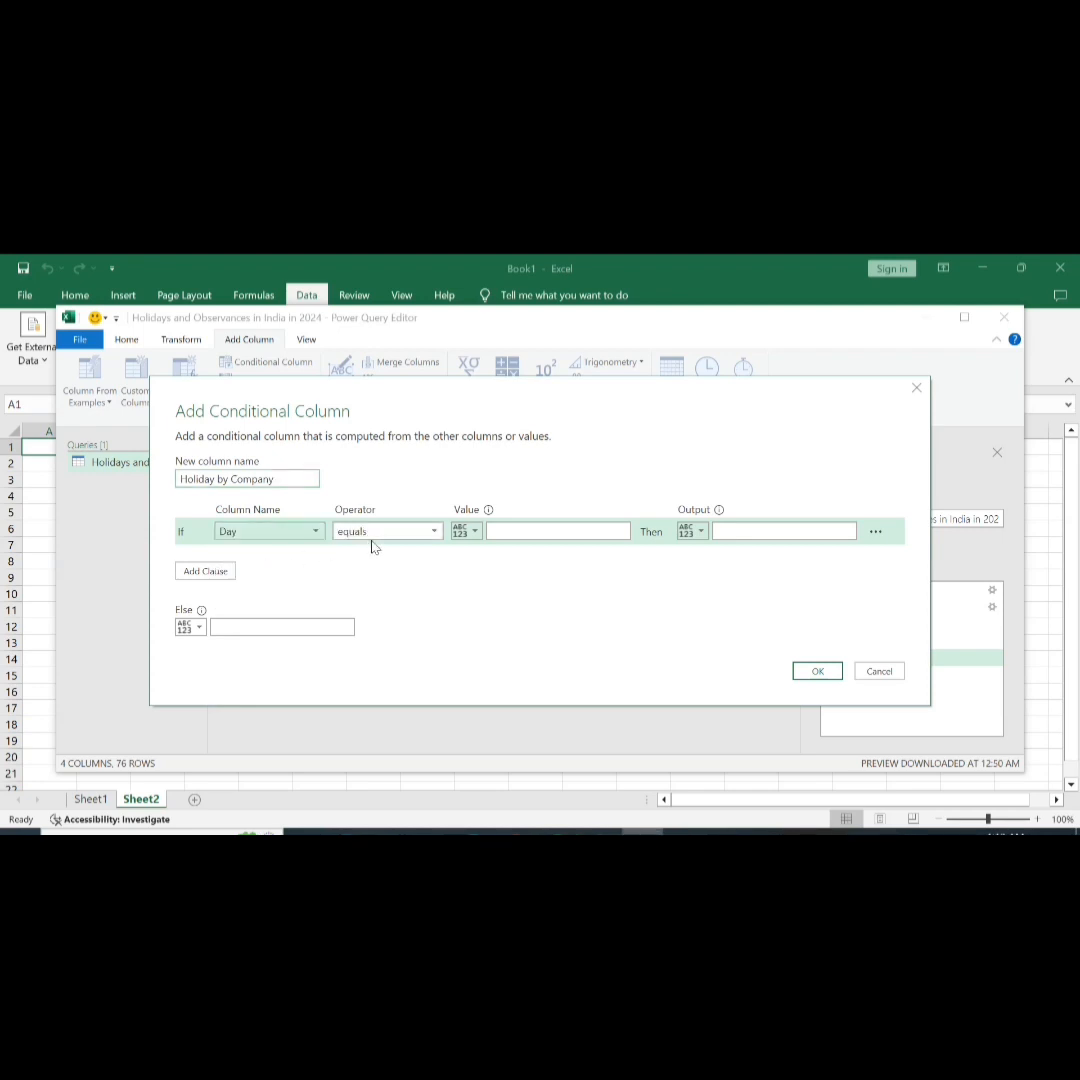
pyautogui.click(538, 532)
pyautogui.write('S')
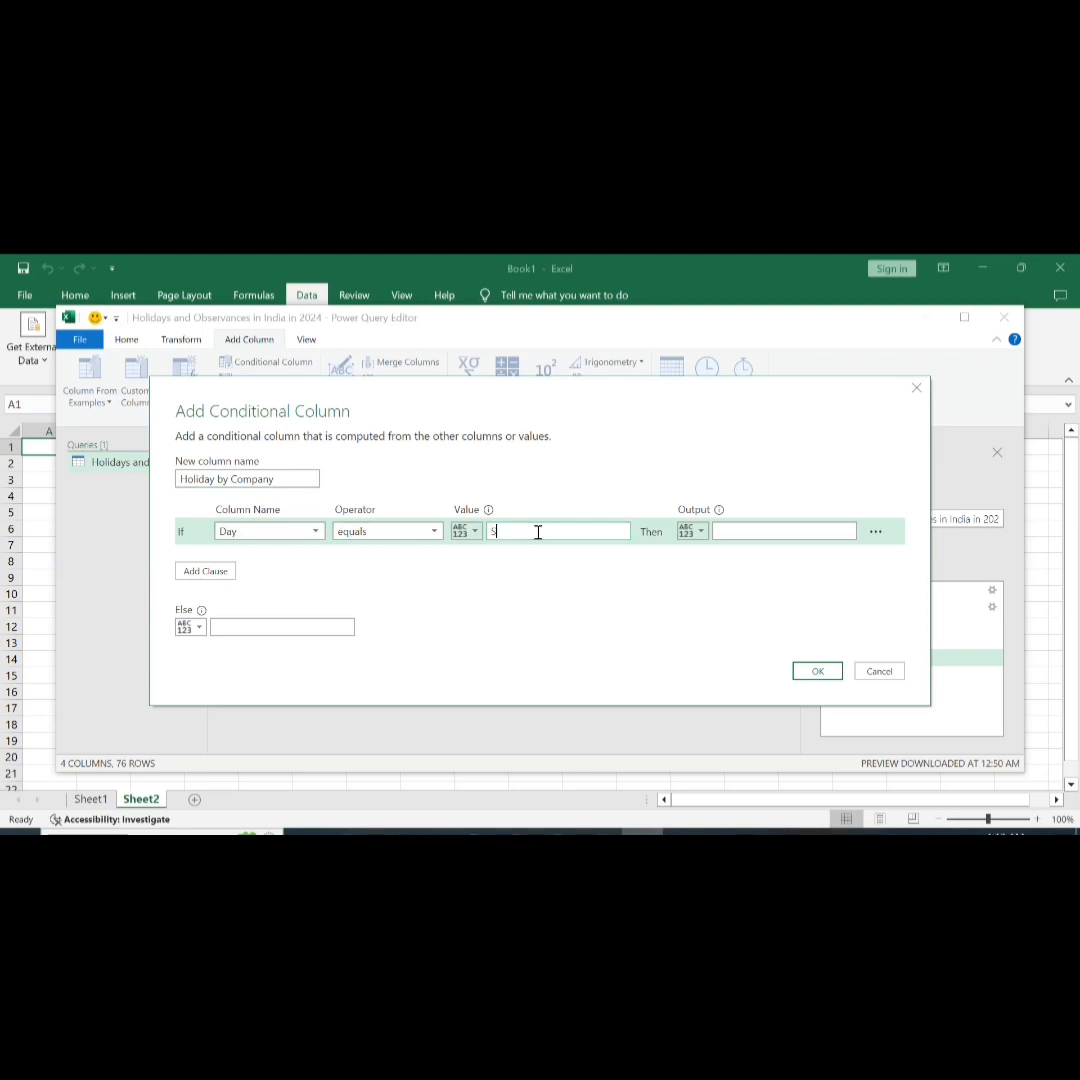
pyautogui.write('aturday')
pyautogui.click(727, 536)
pyautogui.write('Week nOff')
pyautogui.click(749, 531)
pyautogui.press('BackSpace')
# Add an Else If clause so that Day equals Sunday also outputs "Week Off".
pyautogui.click(228, 572)
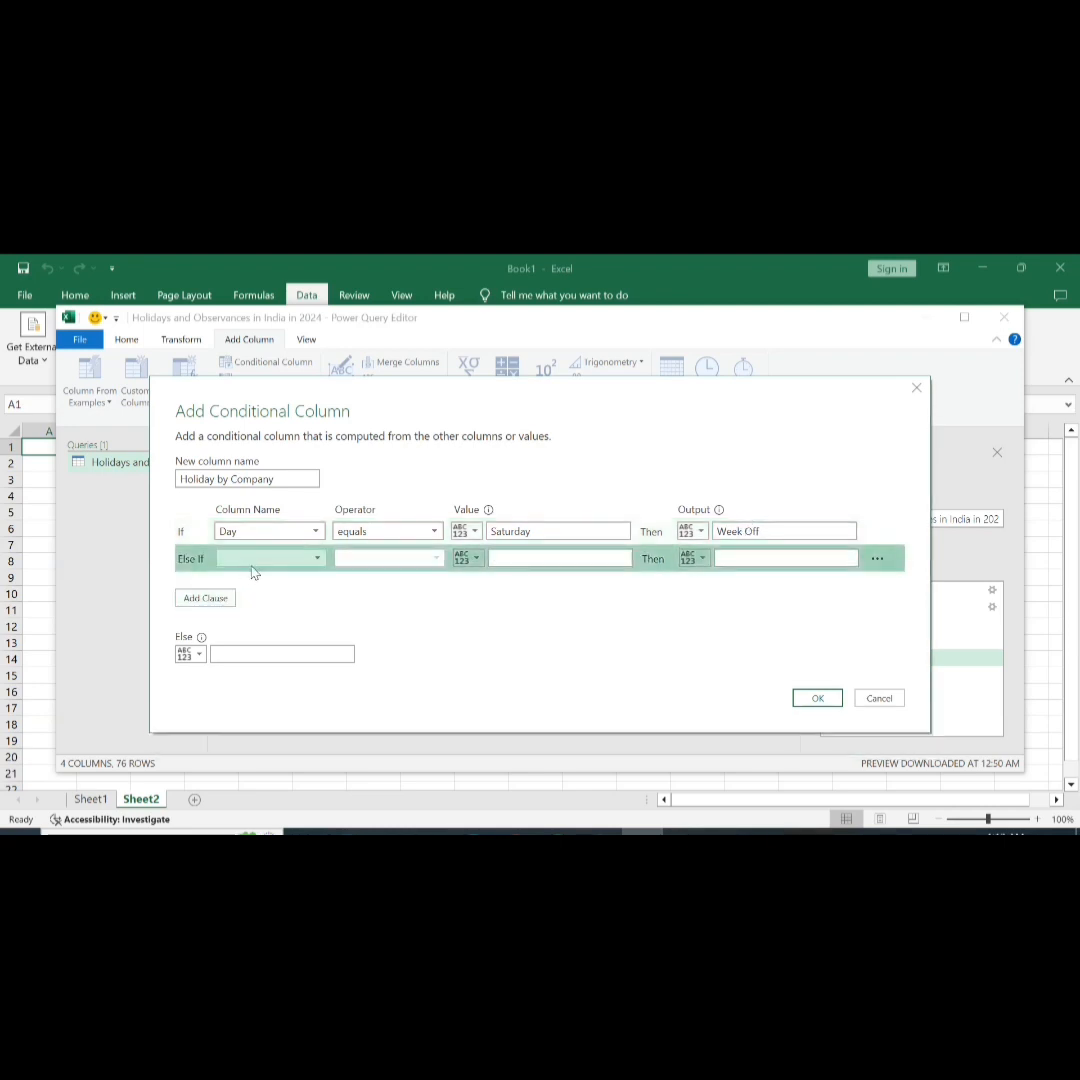
pyautogui.click(262, 560)
pyautogui.click(262, 594)
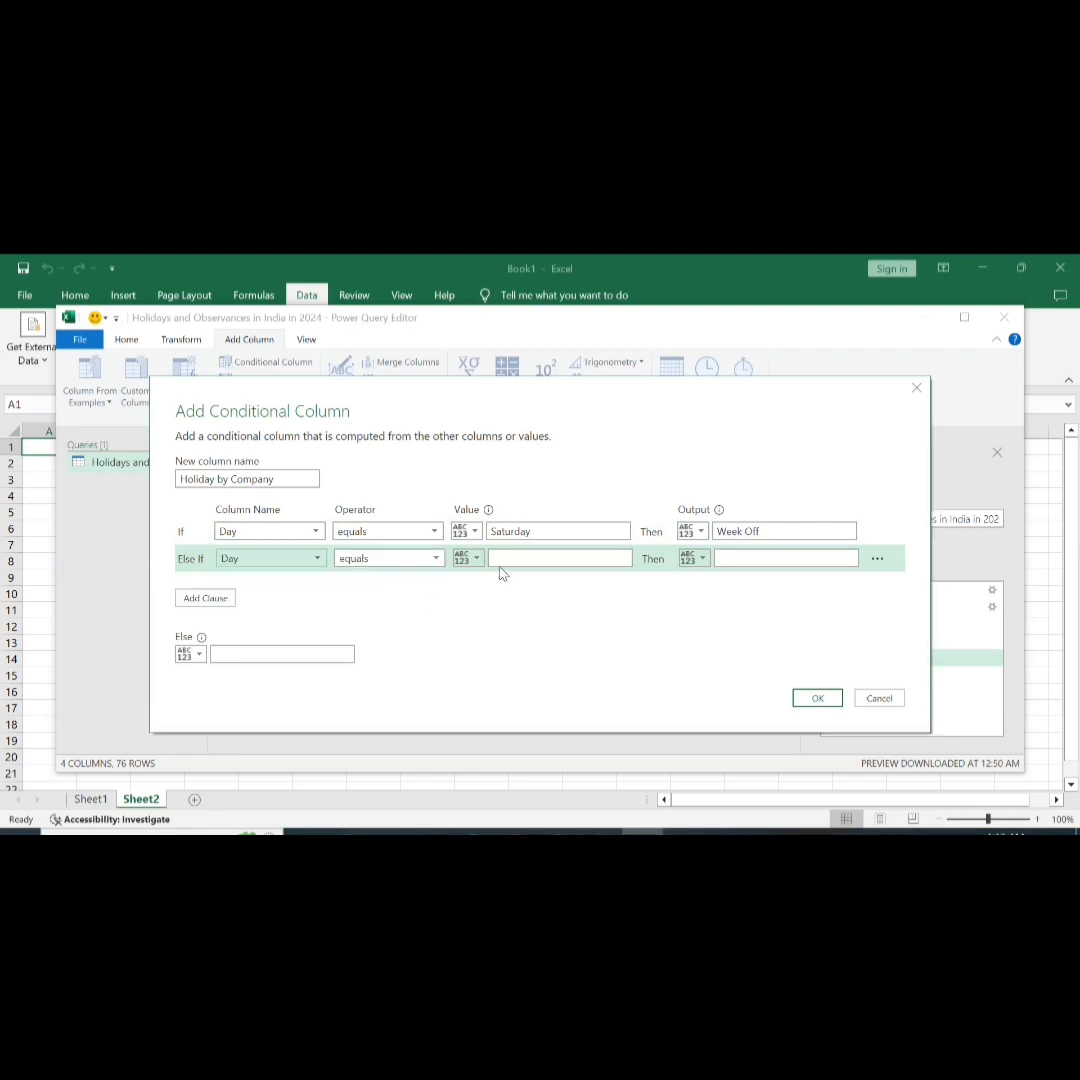
pyautogui.click(509, 558)
pyautogui.write('Sunday')
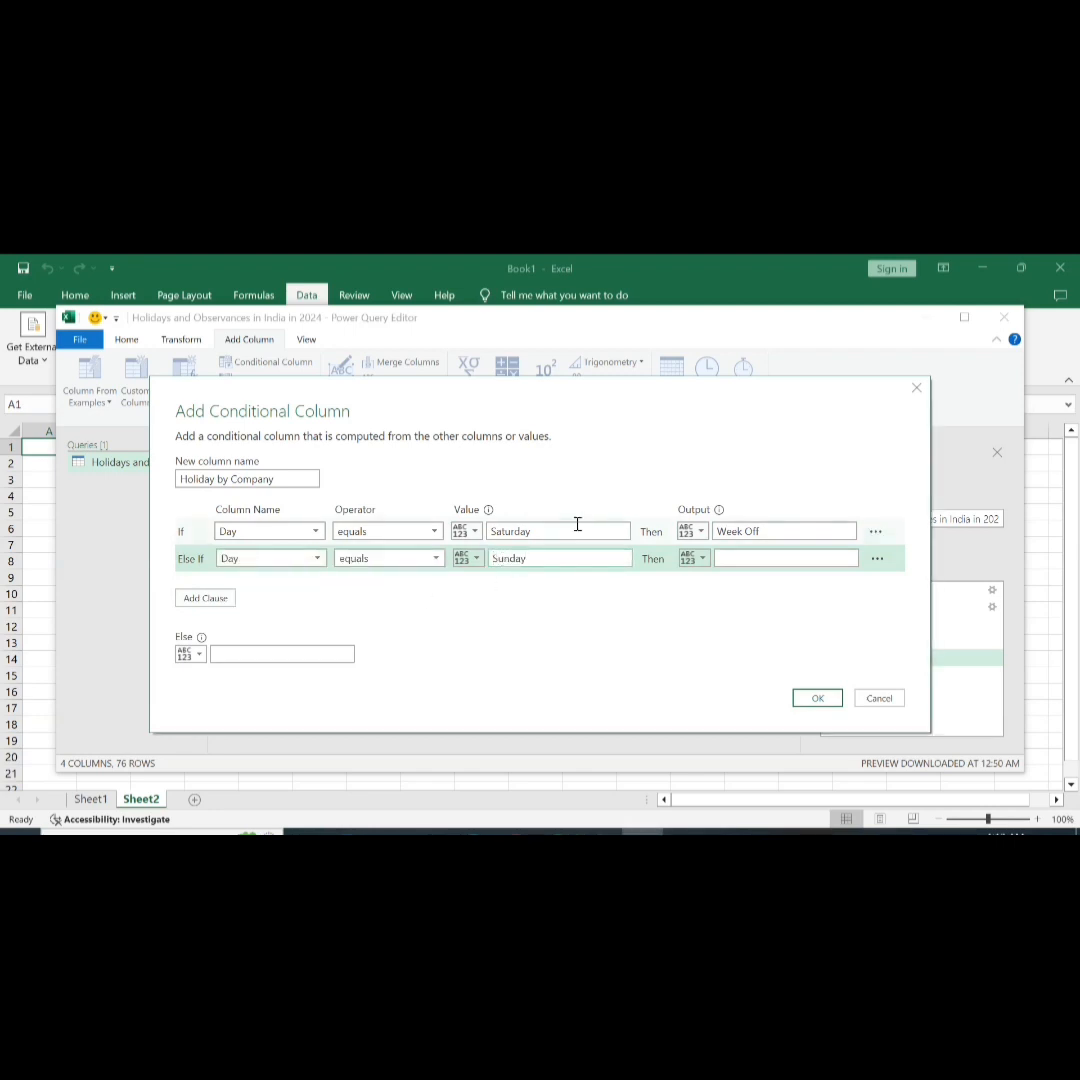
pyautogui.click(752, 562)
pyautogui.write('Week nOff')
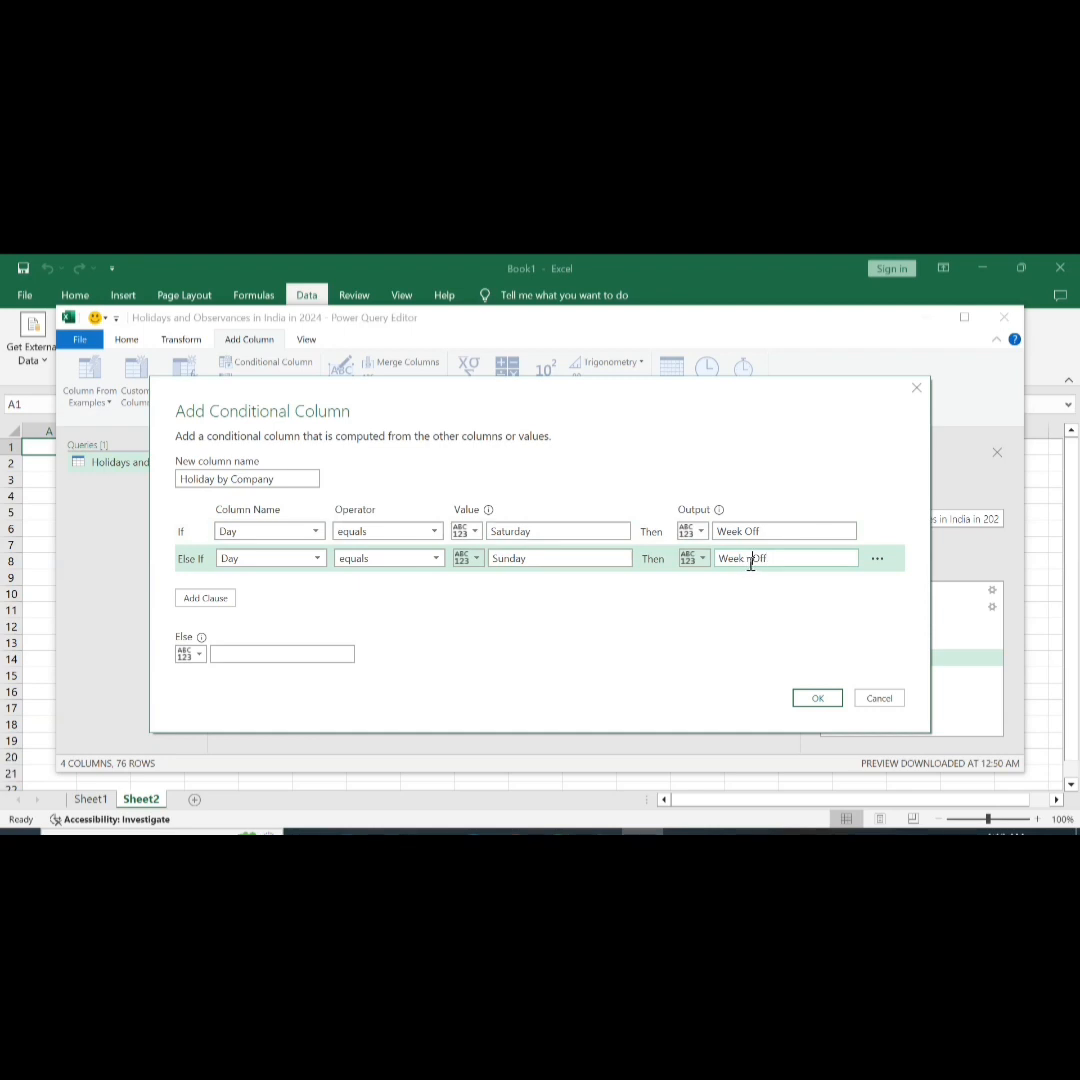
pyautogui.click(752, 558)
pyautogui.press('BackSpace')
# Set the Else output to "Holiday", create the conditional column and check its values against the days.
pyautogui.click(313, 655)
pyautogui.write('Holiday')
pyautogui.click(282, 479)
pyautogui.click(818, 700)
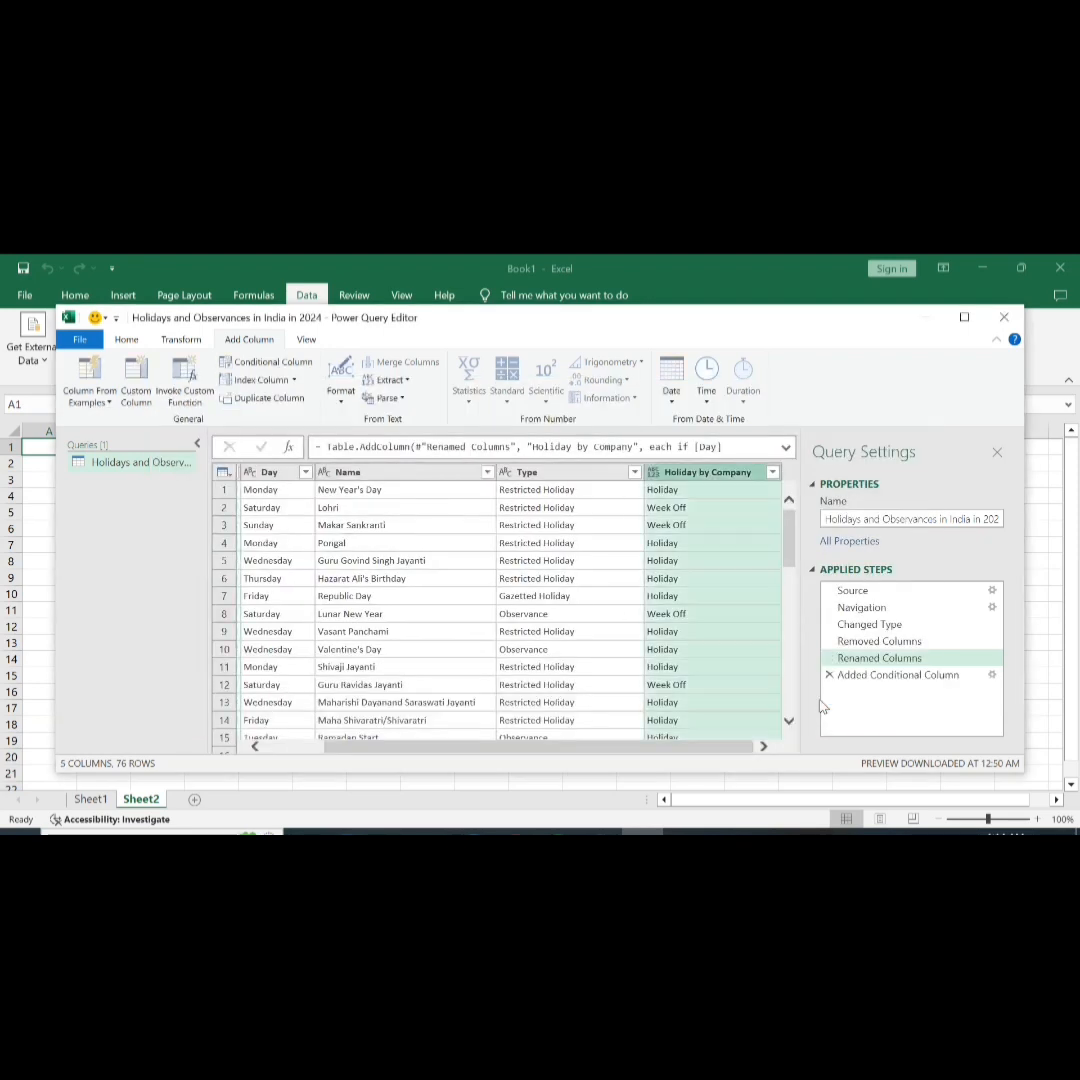
pyautogui.click(718, 596)
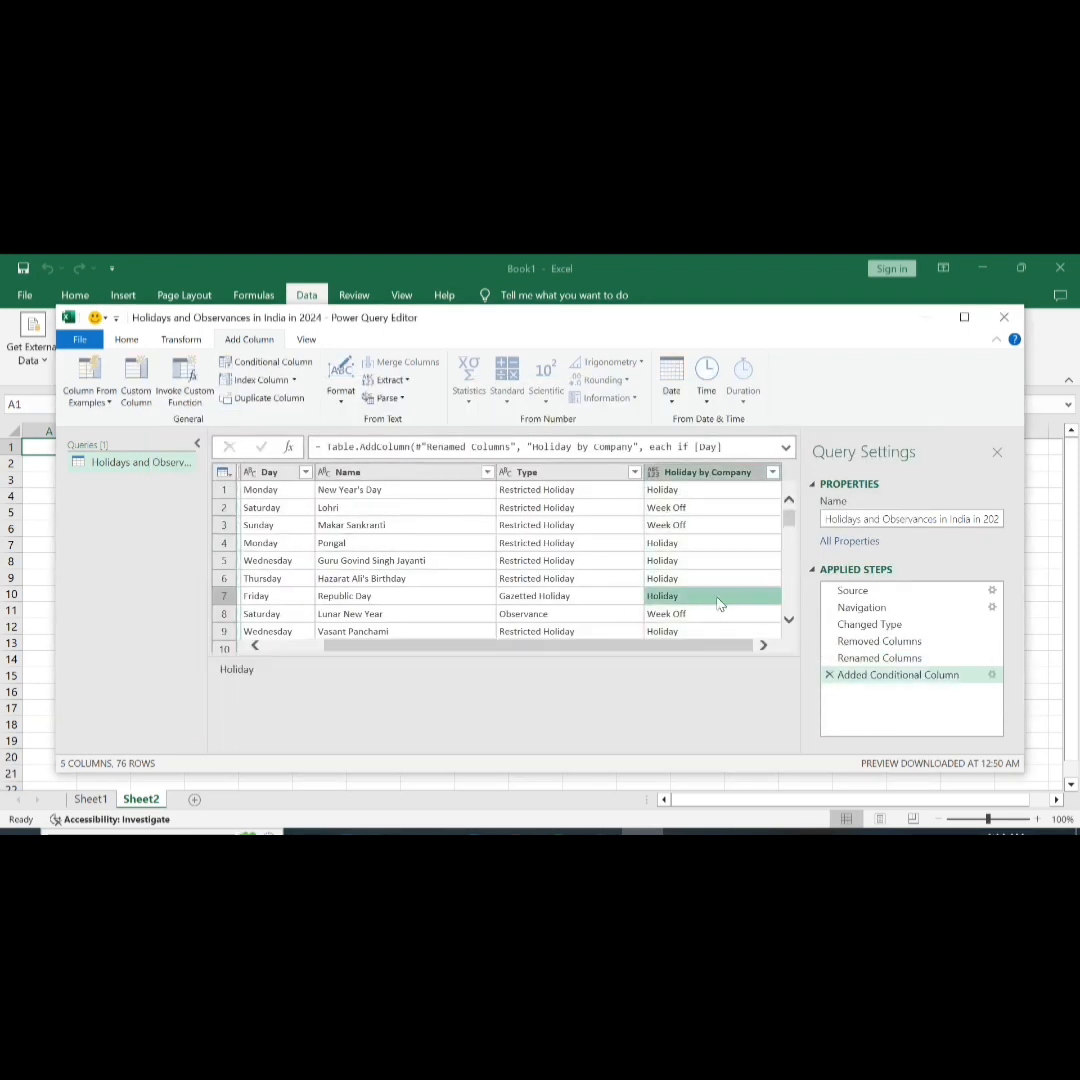
pyautogui.scroll(-1, 716, 632)
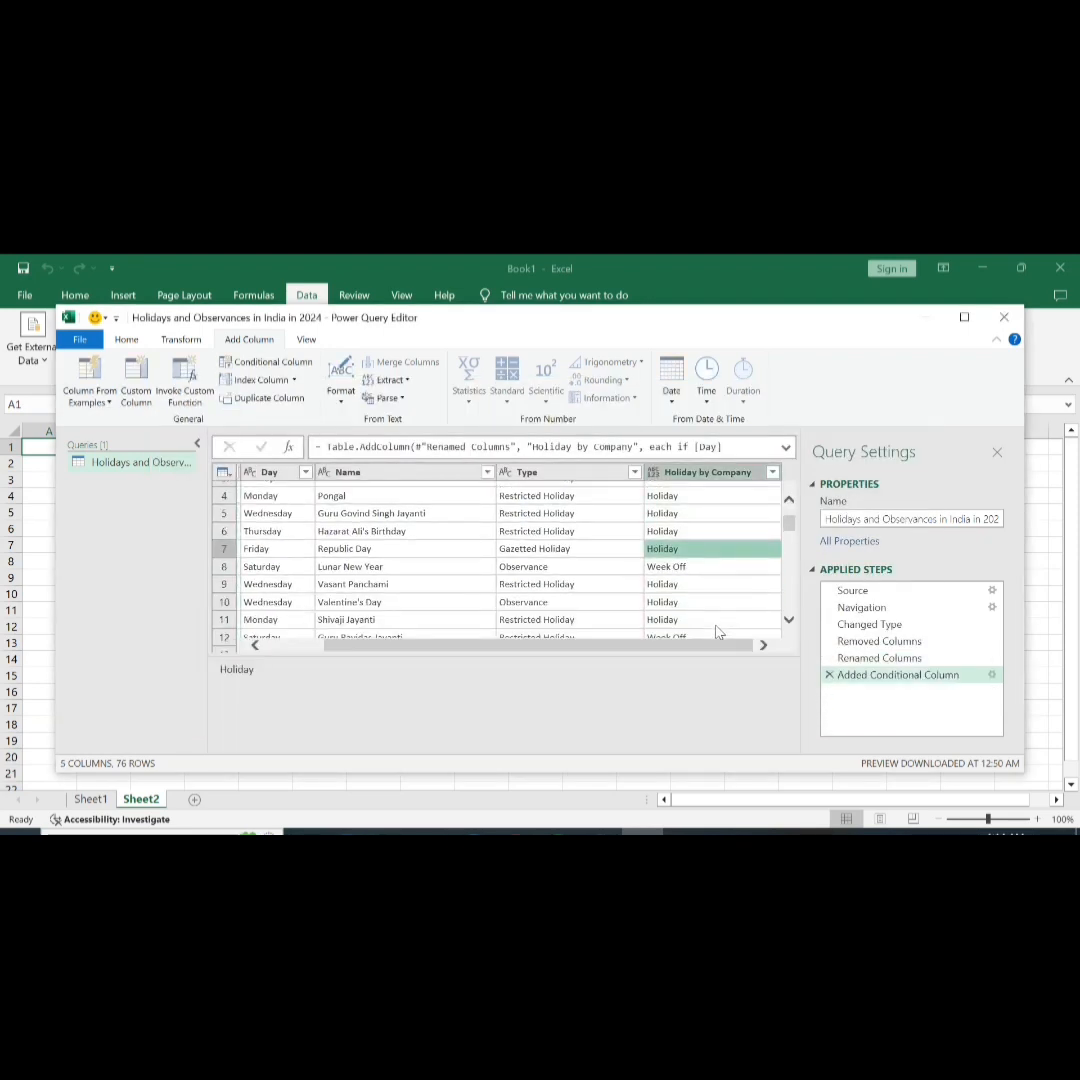
# Move the Holiday by Company column between the Name and Type columns.
pyautogui.scroll(-1, 713, 588)
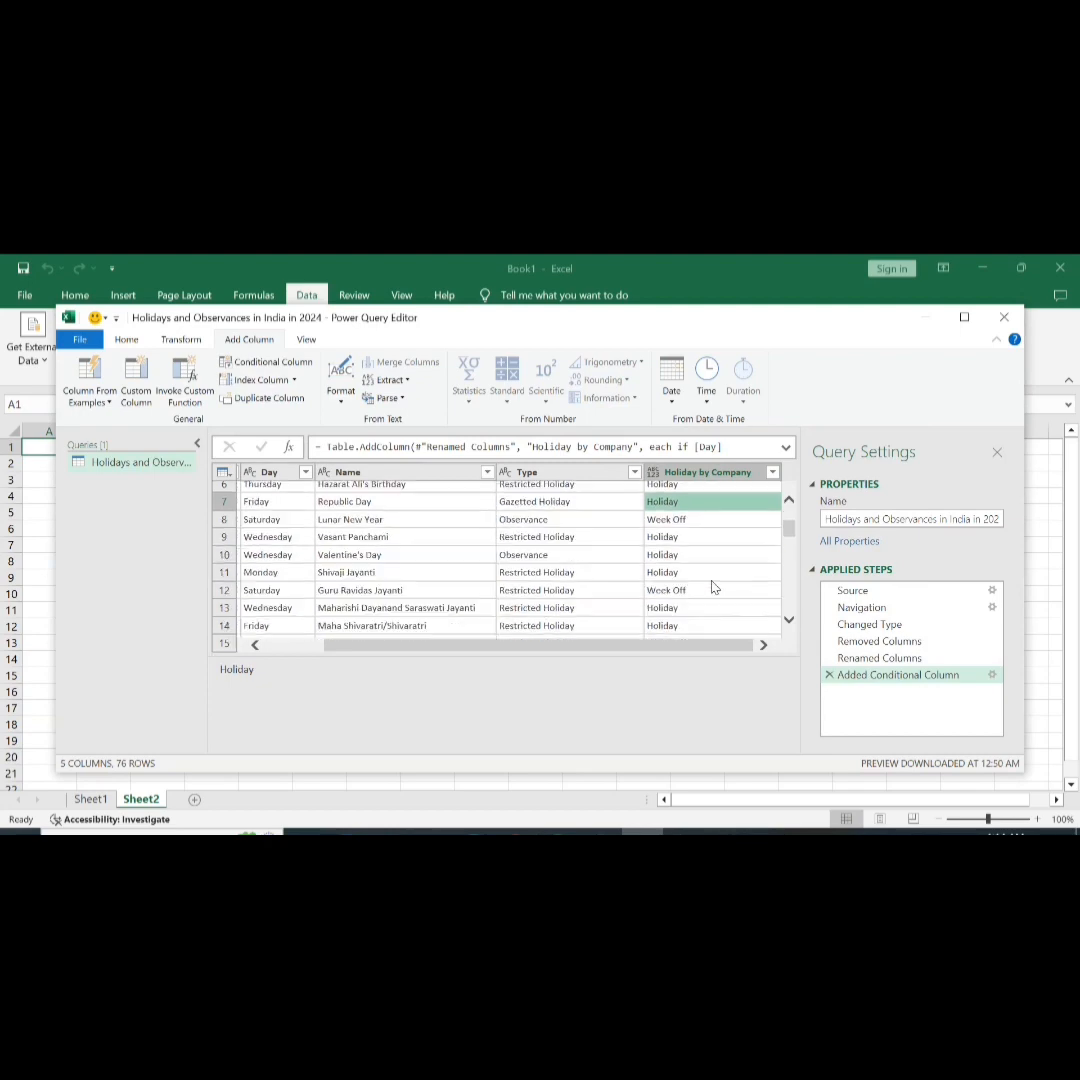
pyautogui.scroll(-2, 712, 588)
pyautogui.scroll(4, 707, 595)
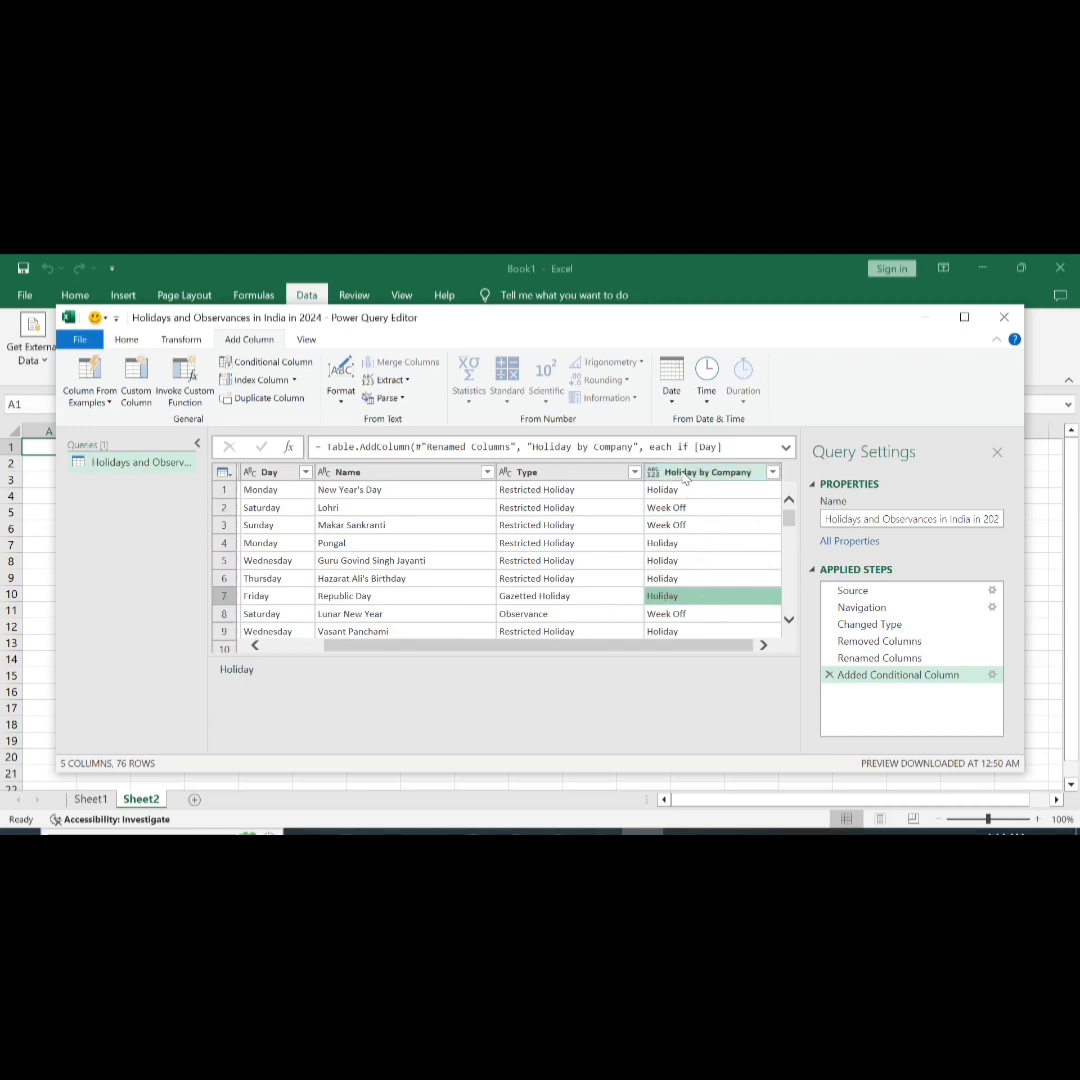
pyautogui.click(675, 473)
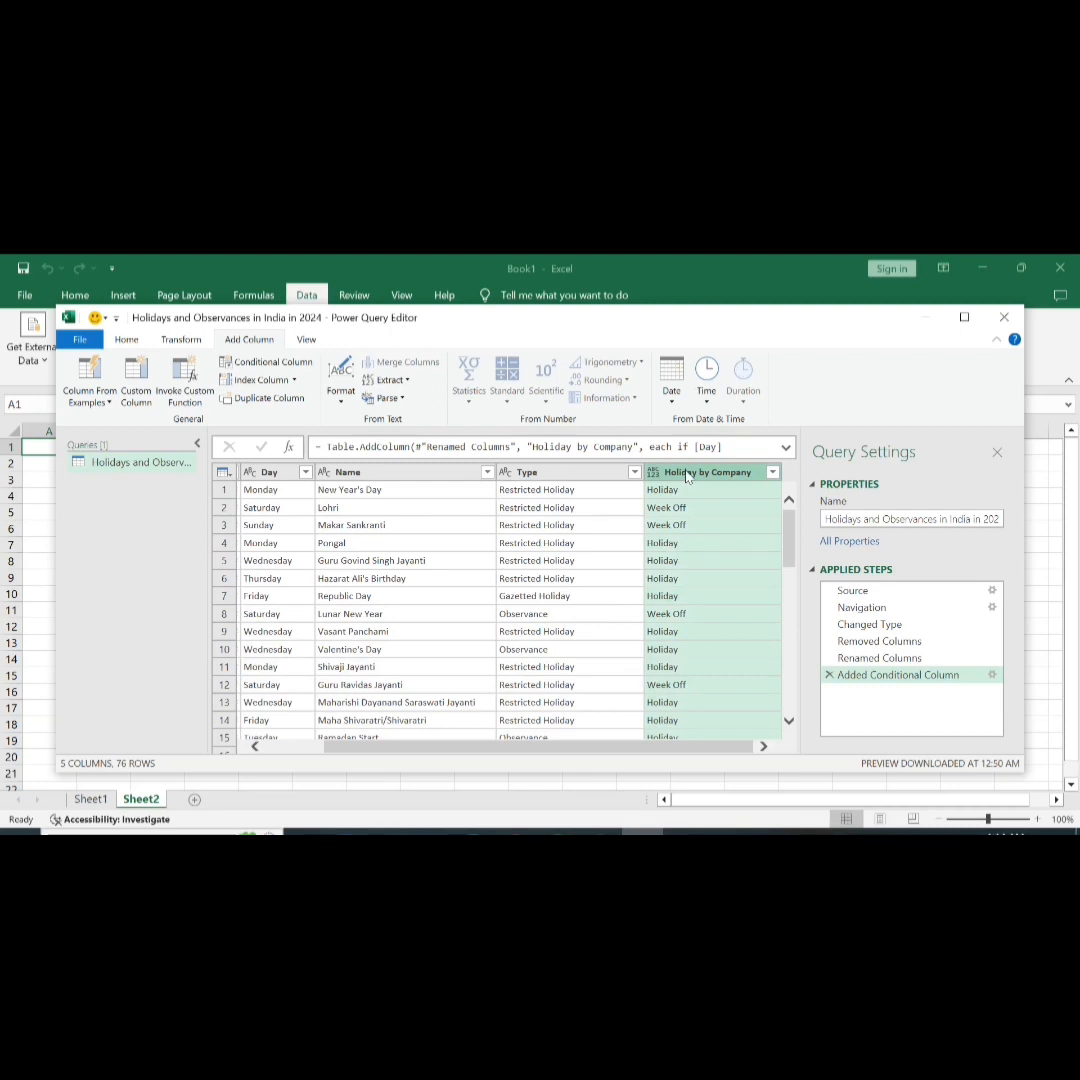
pyautogui.moveTo(687, 478); pyautogui.dragTo(527, 476)
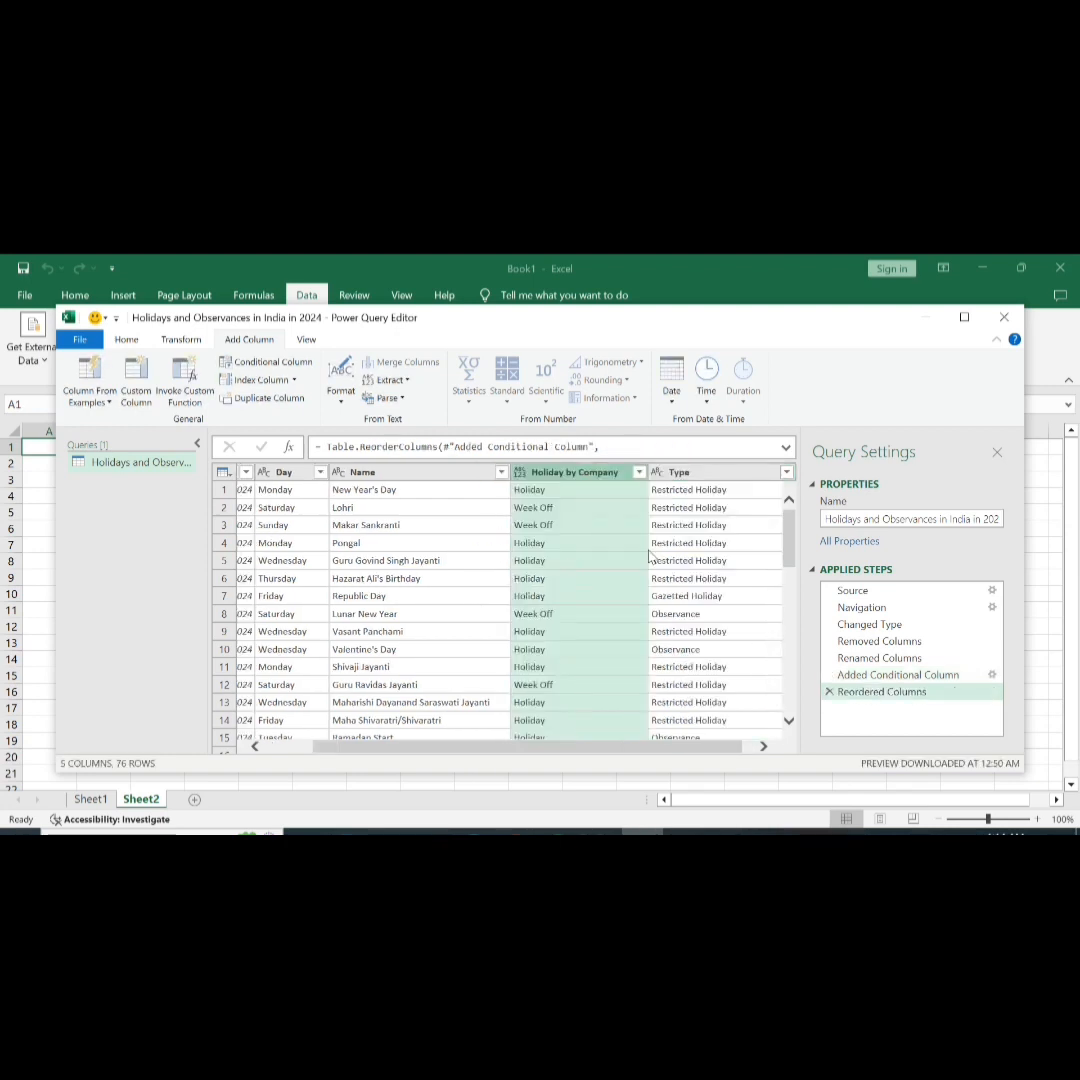
# Rename the Type column as "Type of Holiday".
pyautogui.click(731, 477)
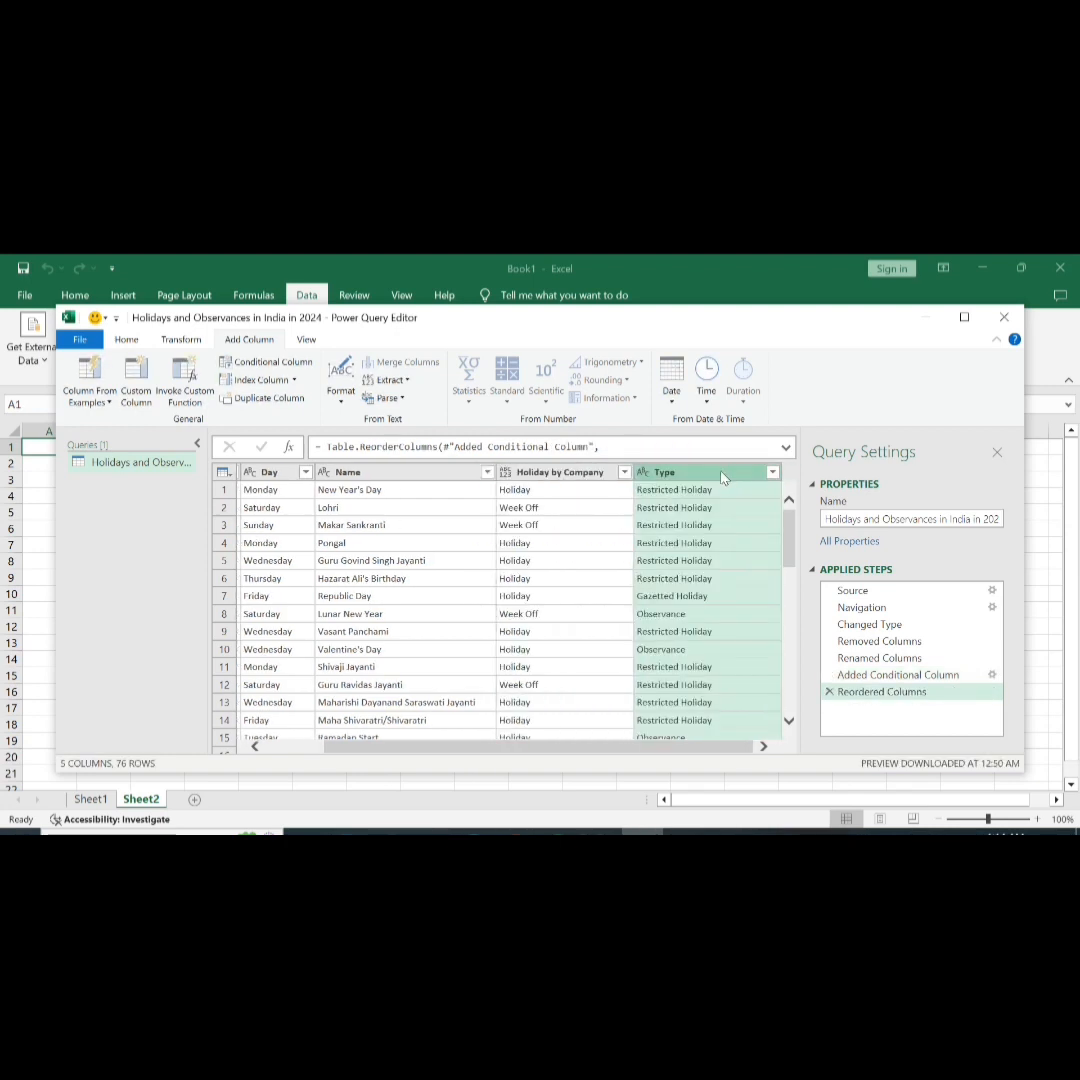
pyautogui.doubleClick(724, 478)
pyautogui.click(718, 472)
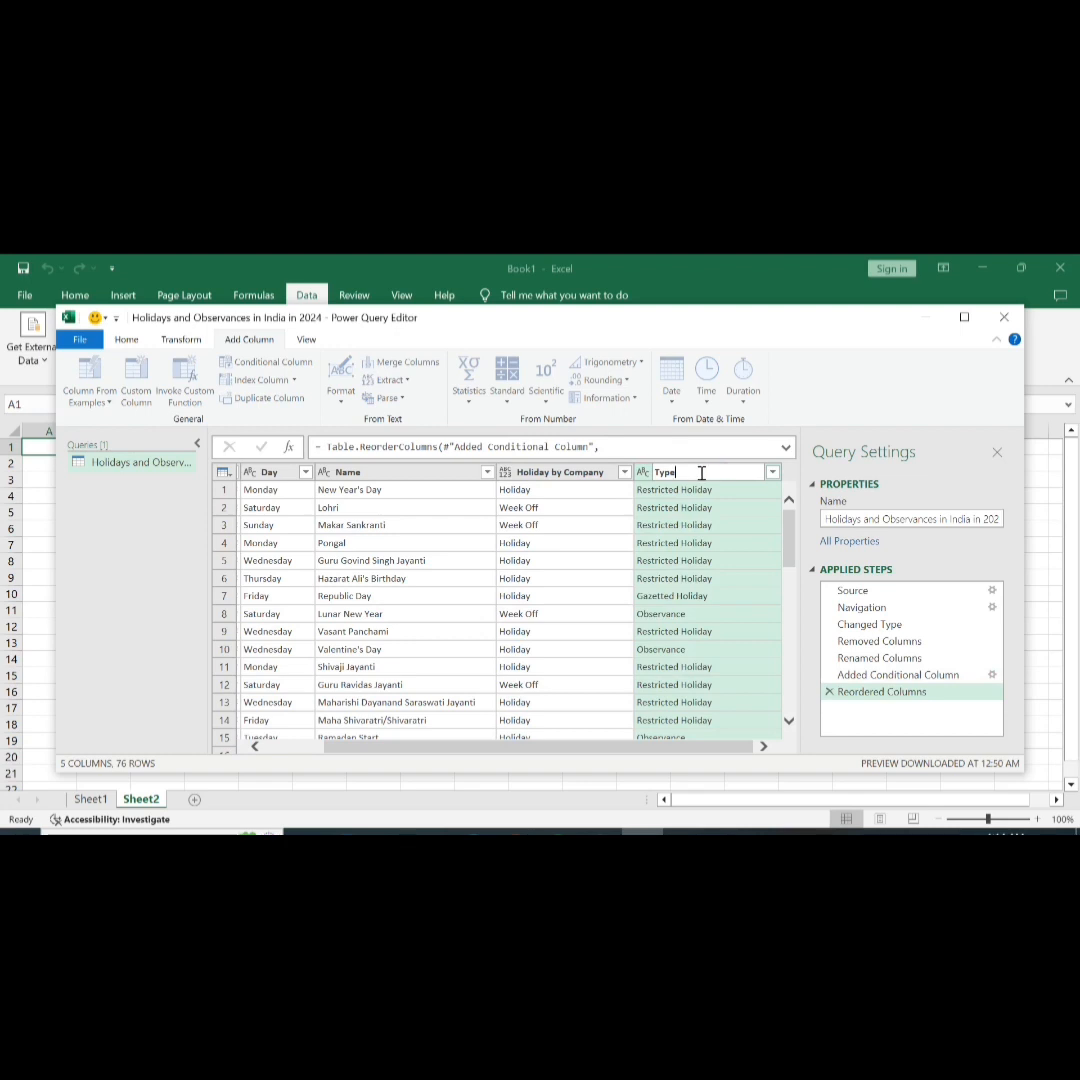
pyautogui.click(728, 490)
pyautogui.write('og Holiday')
pyautogui.press('Return')
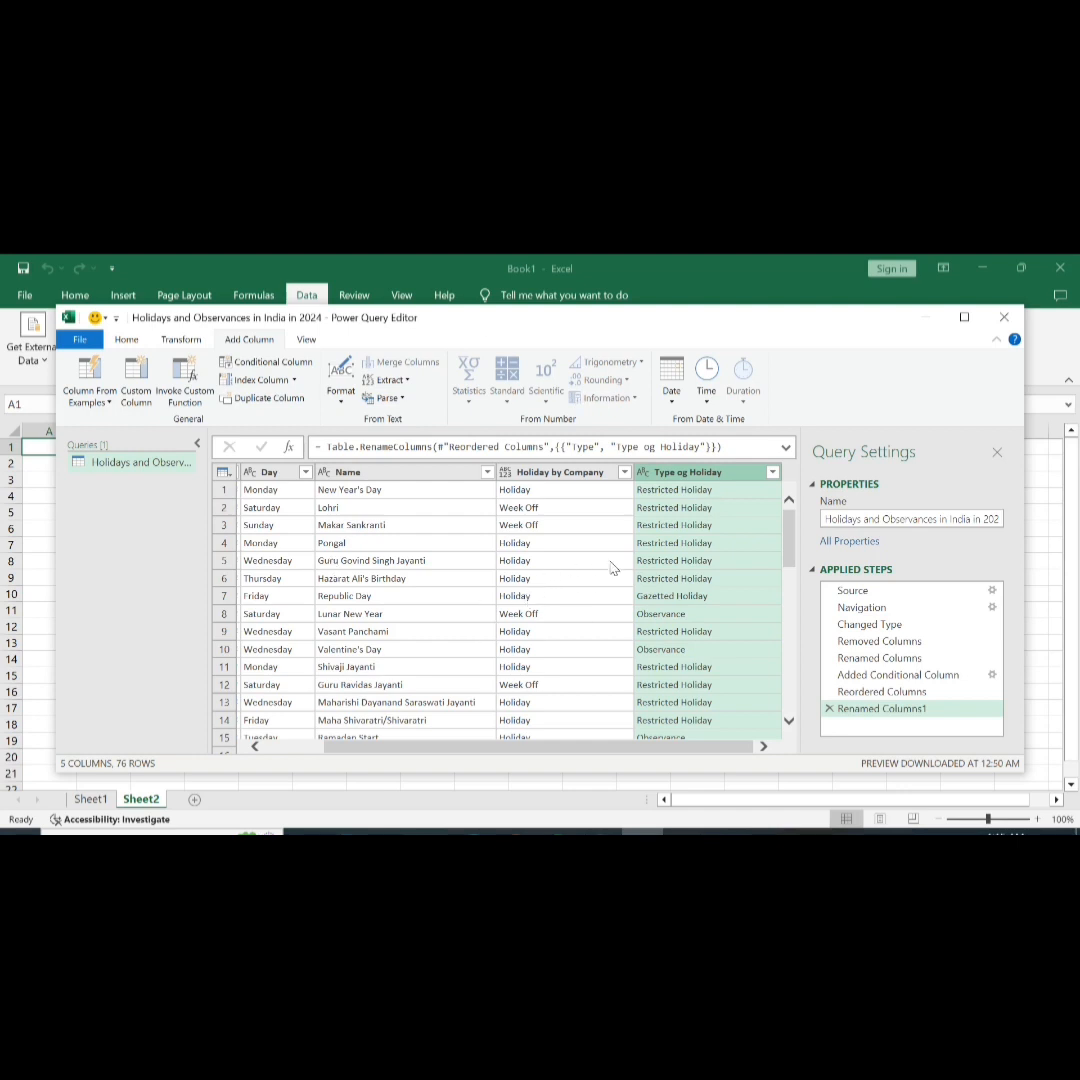
pyautogui.doubleClick(691, 474)
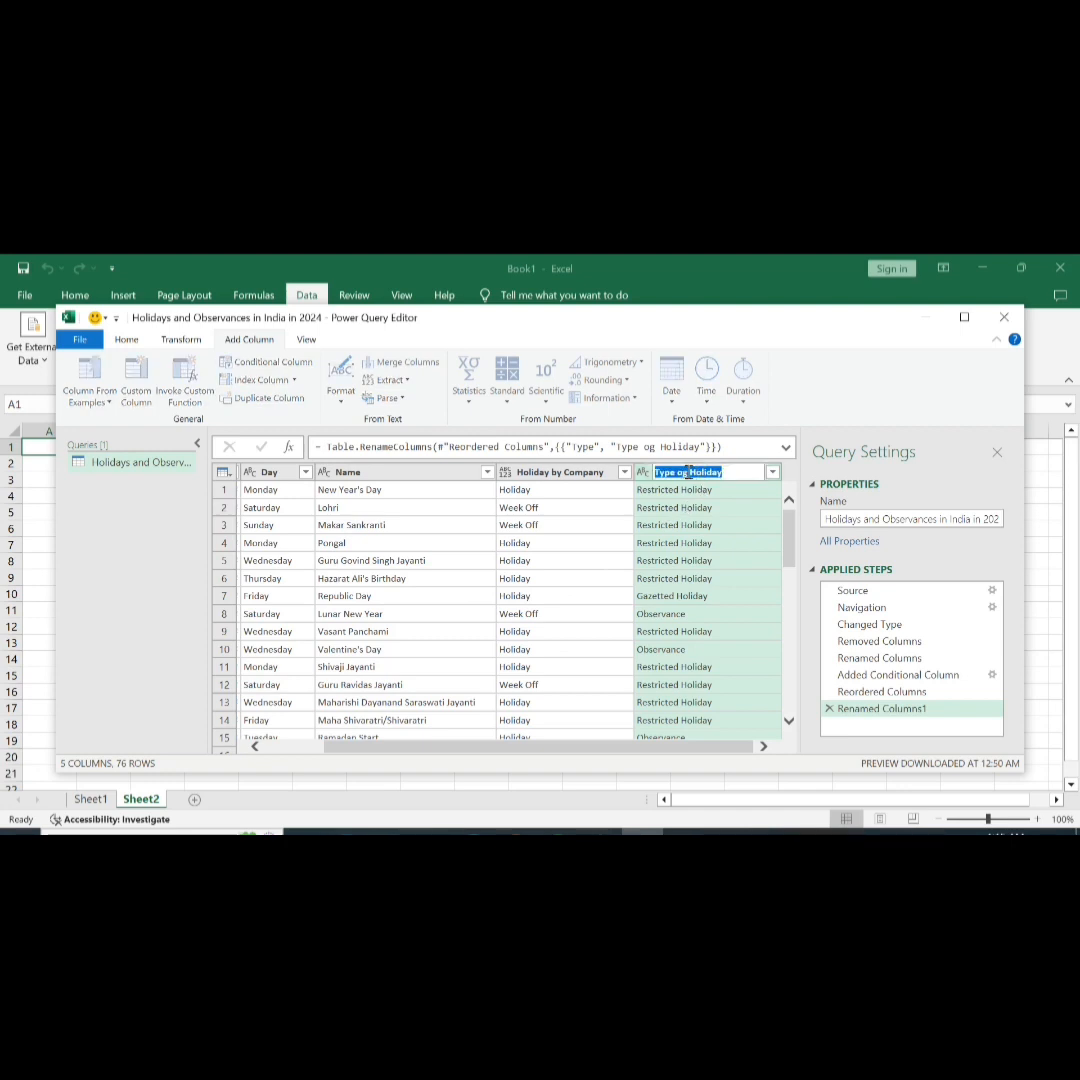
pyautogui.click(689, 473)
pyautogui.press('BackSpace')
pyautogui.write('f')
pyautogui.press('Return')
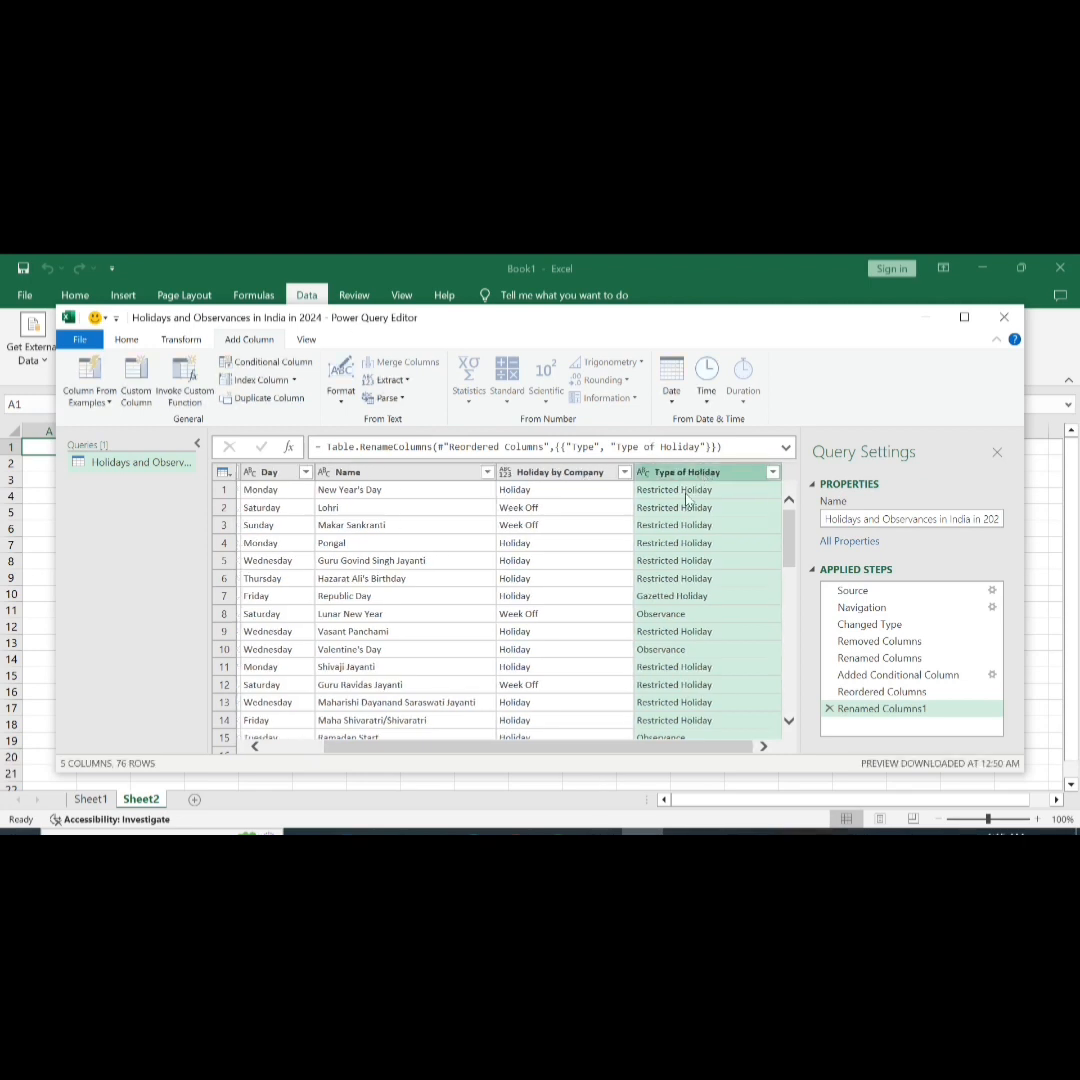
pyautogui.click(645, 546)
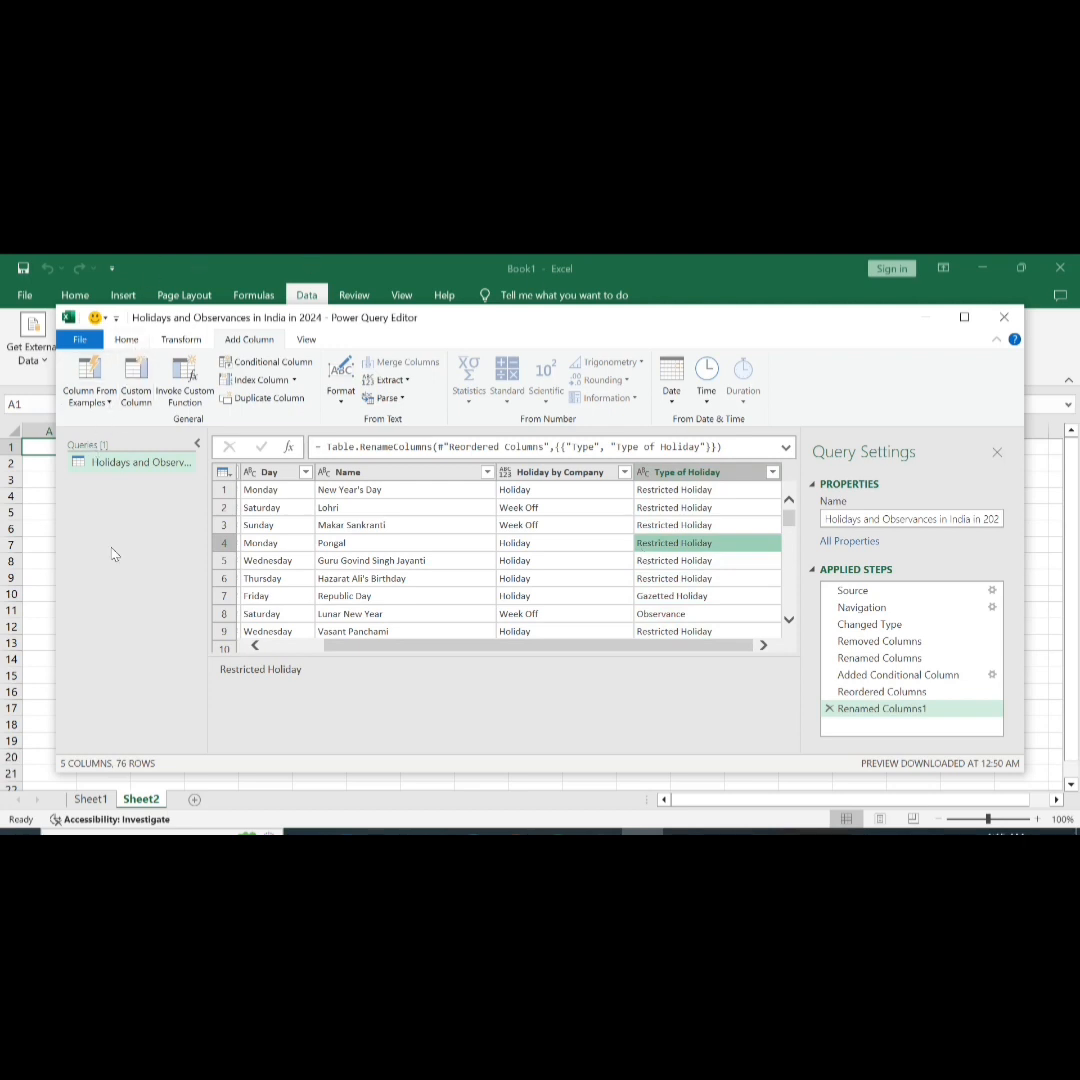
# Close and load the holiday query into a new worksheet, and dismiss the workbook queries list.
pyautogui.click(127, 341)
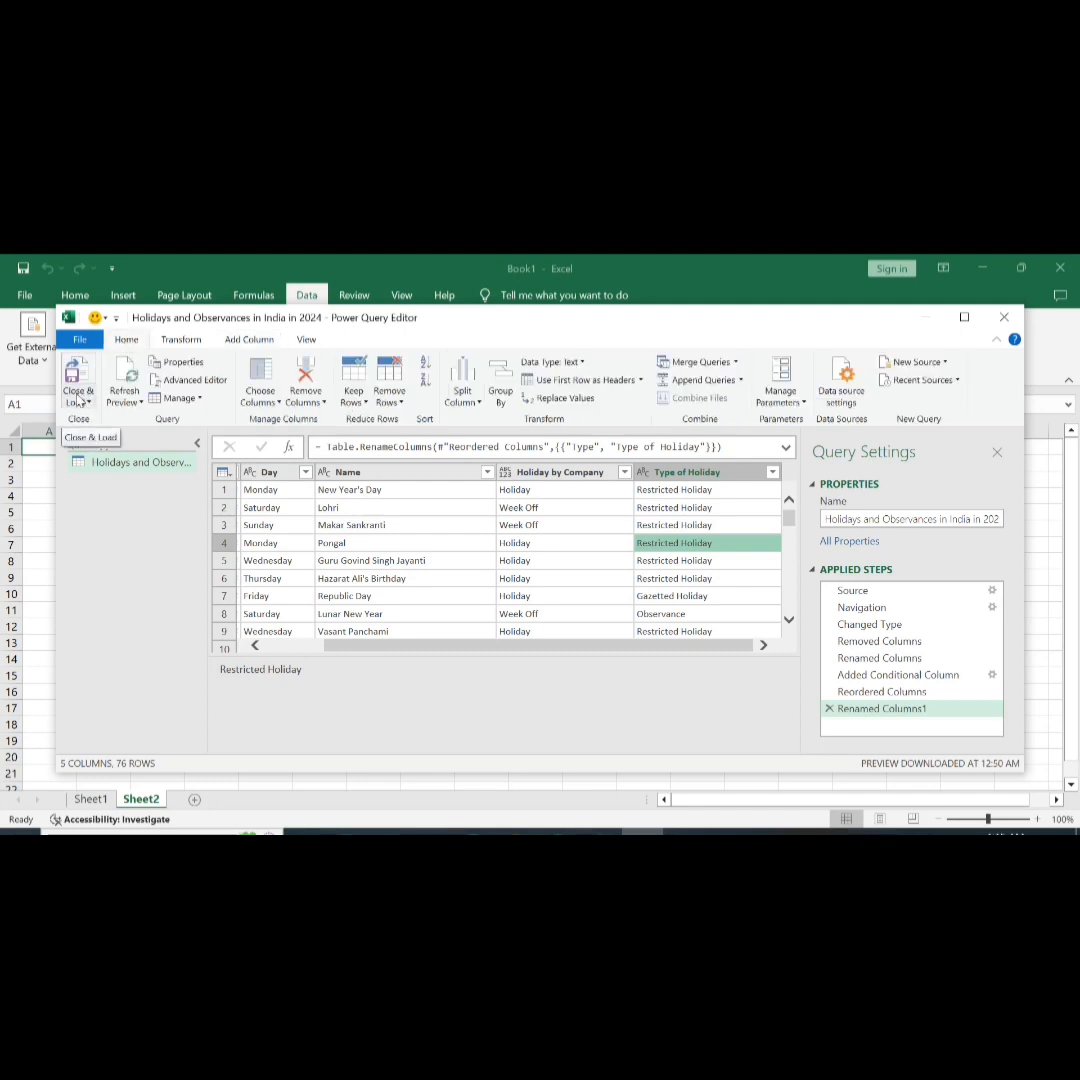
pyautogui.click(84, 400)
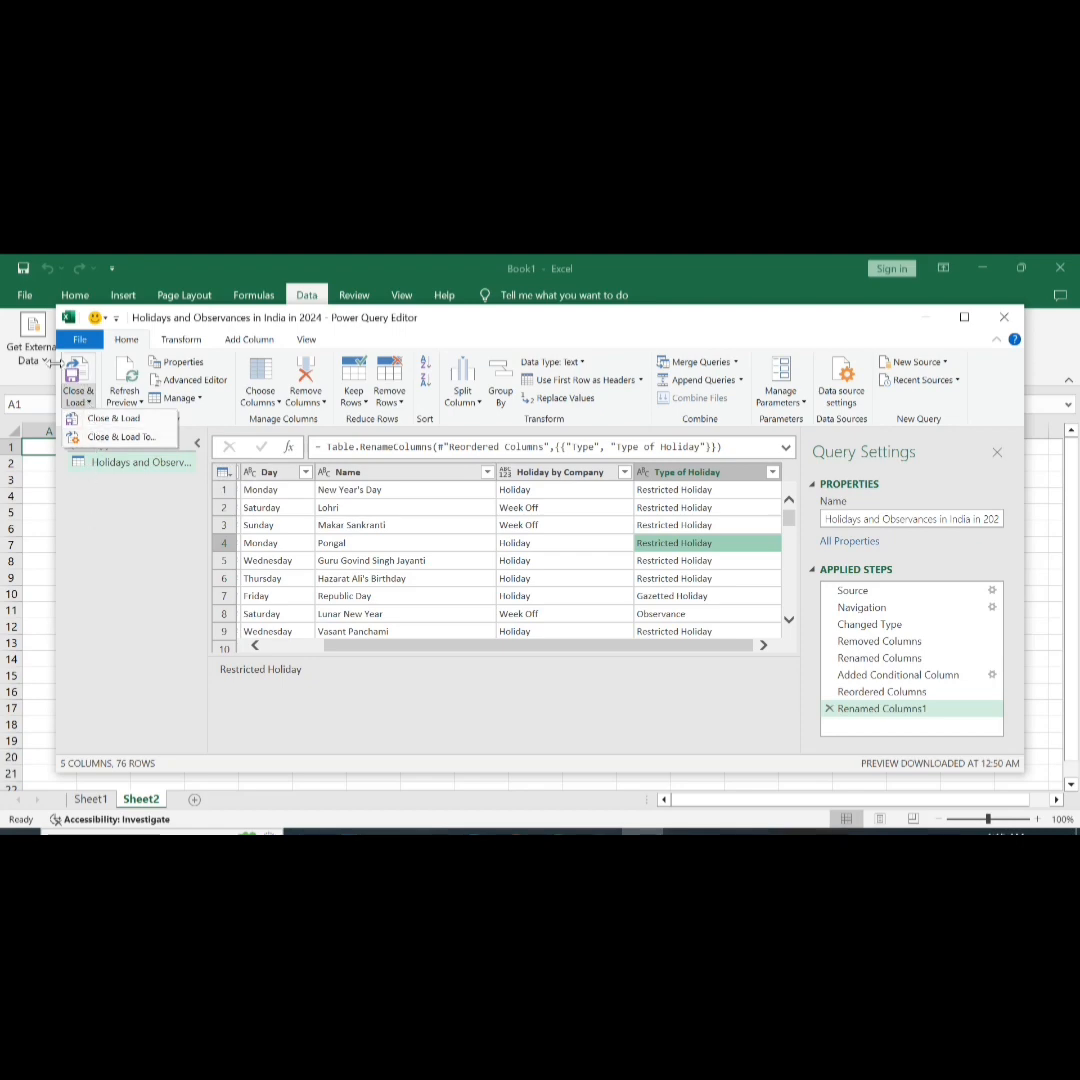
pyautogui.click(92, 424)
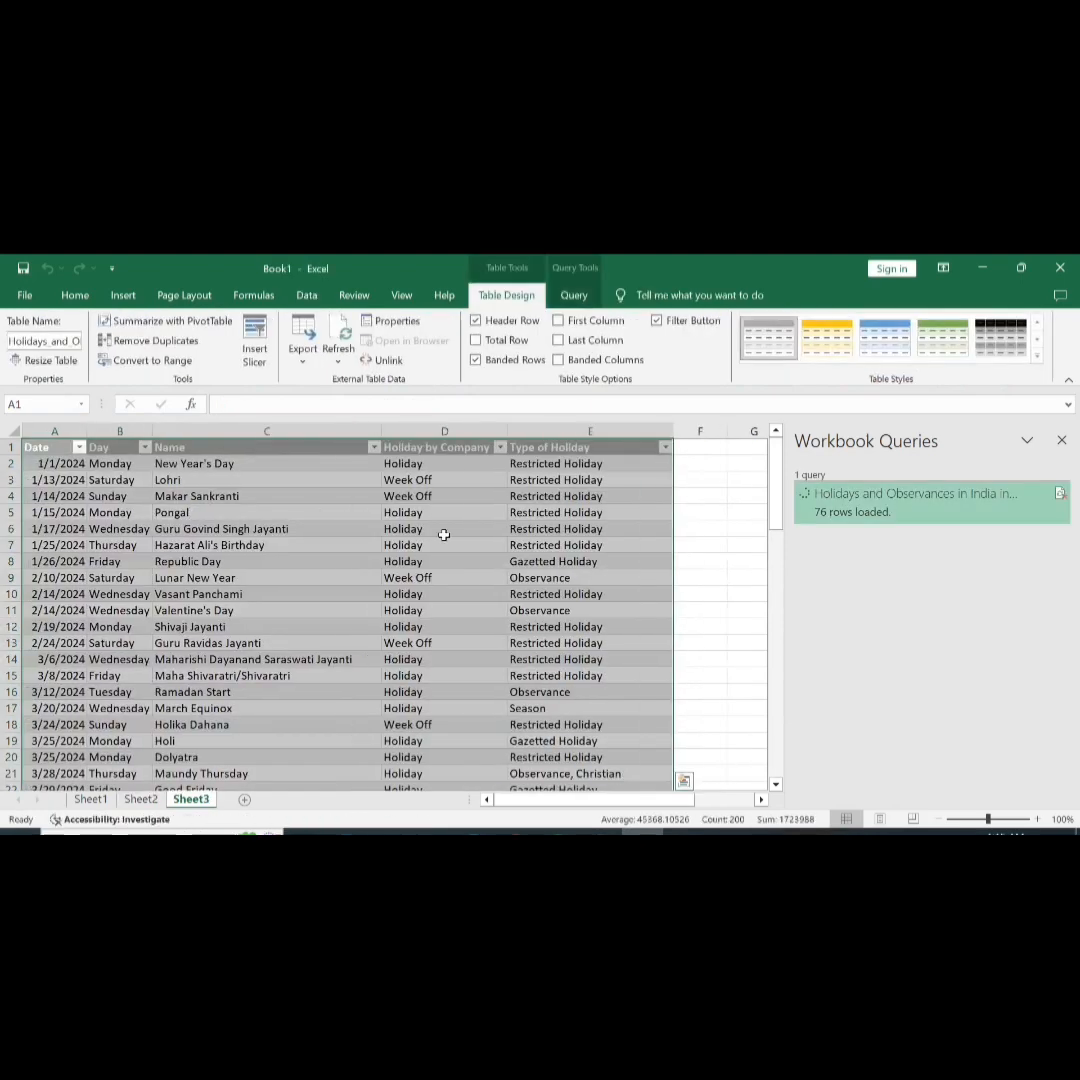
pyautogui.click(435, 534)
pyautogui.click(605, 611)
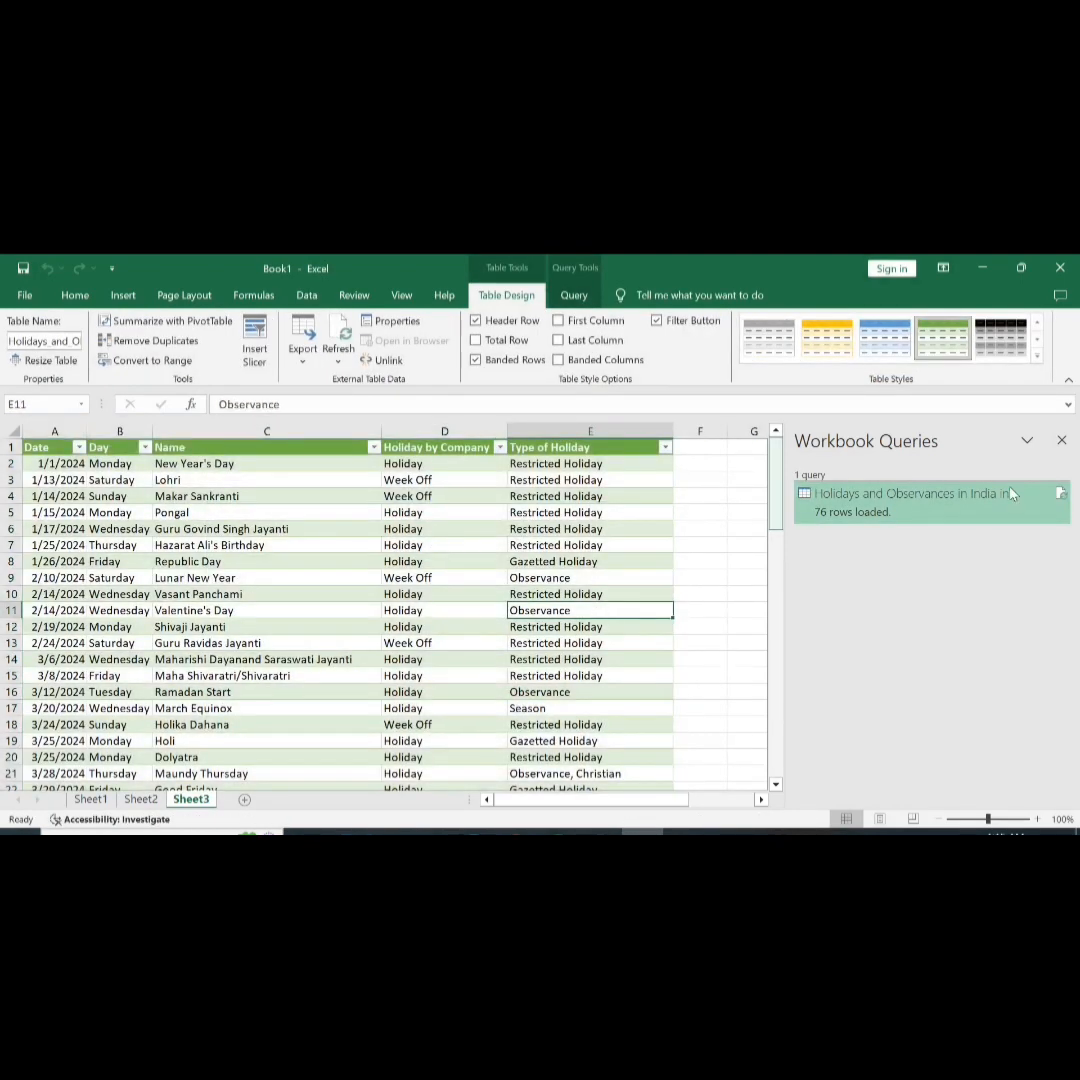
pyautogui.click(1061, 440)
pyautogui.click(525, 566)
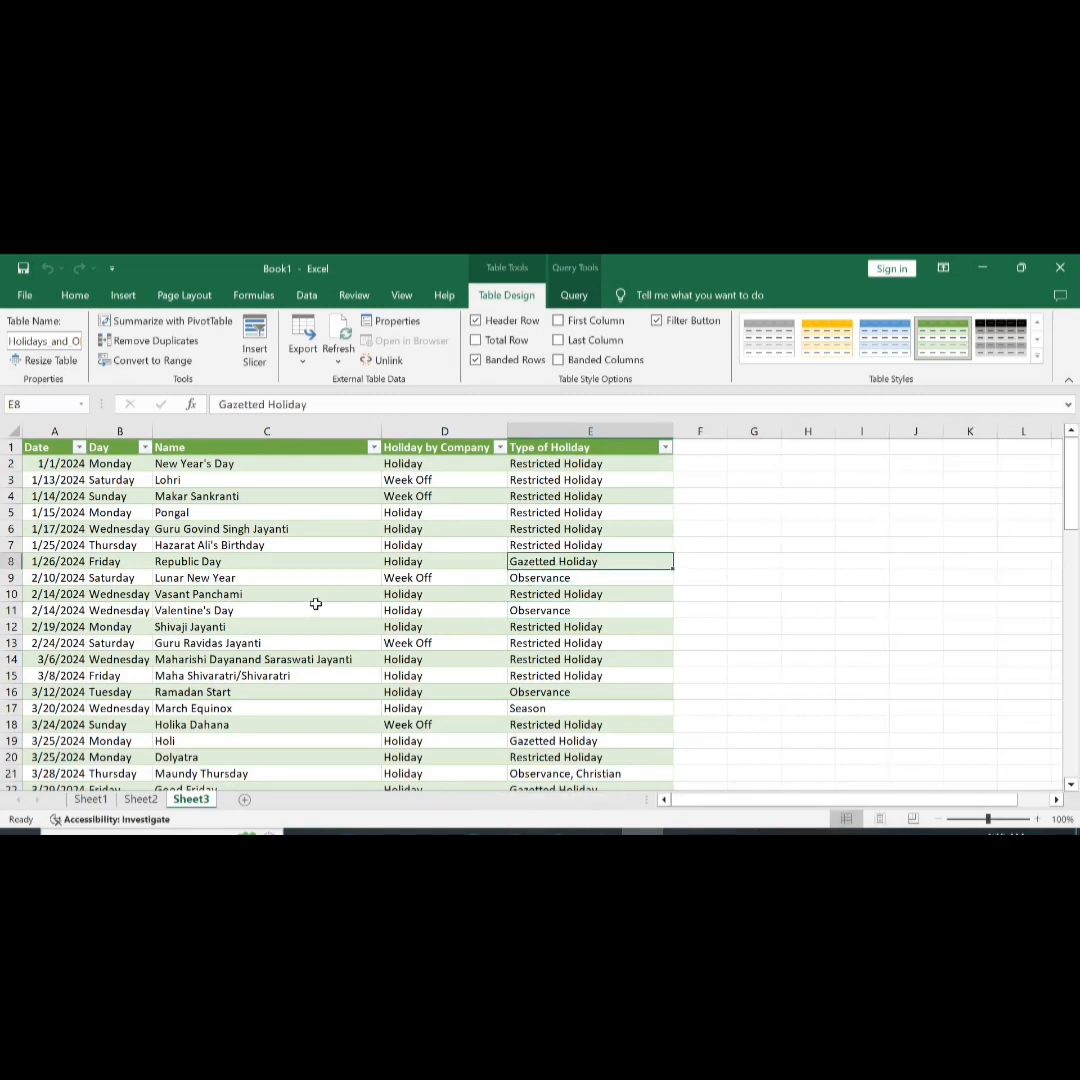
pyautogui.scroll(-4, 315, 604)
pyautogui.scroll(4, 315, 604)
pyautogui.click(234, 516)
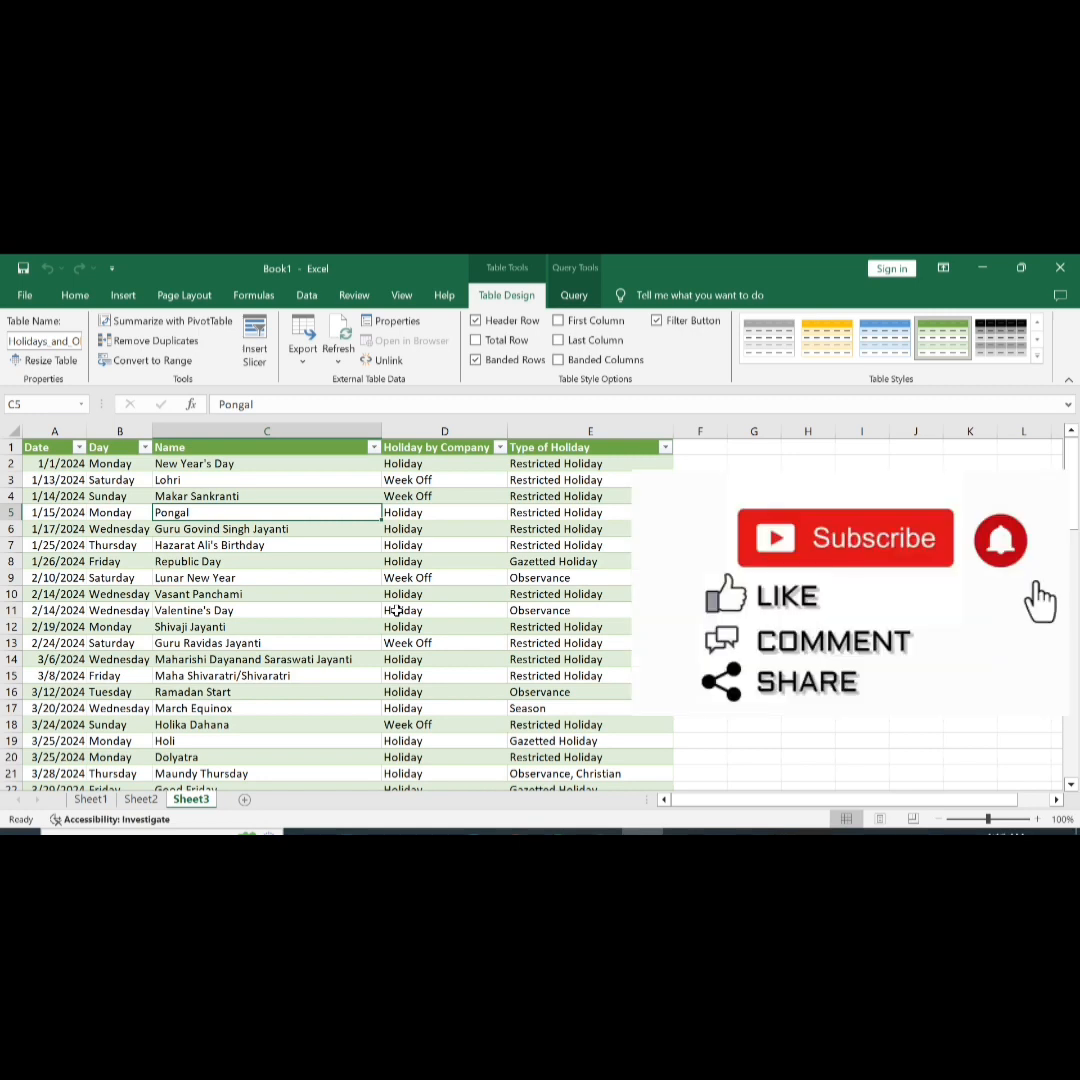
pyautogui.click(501, 559)
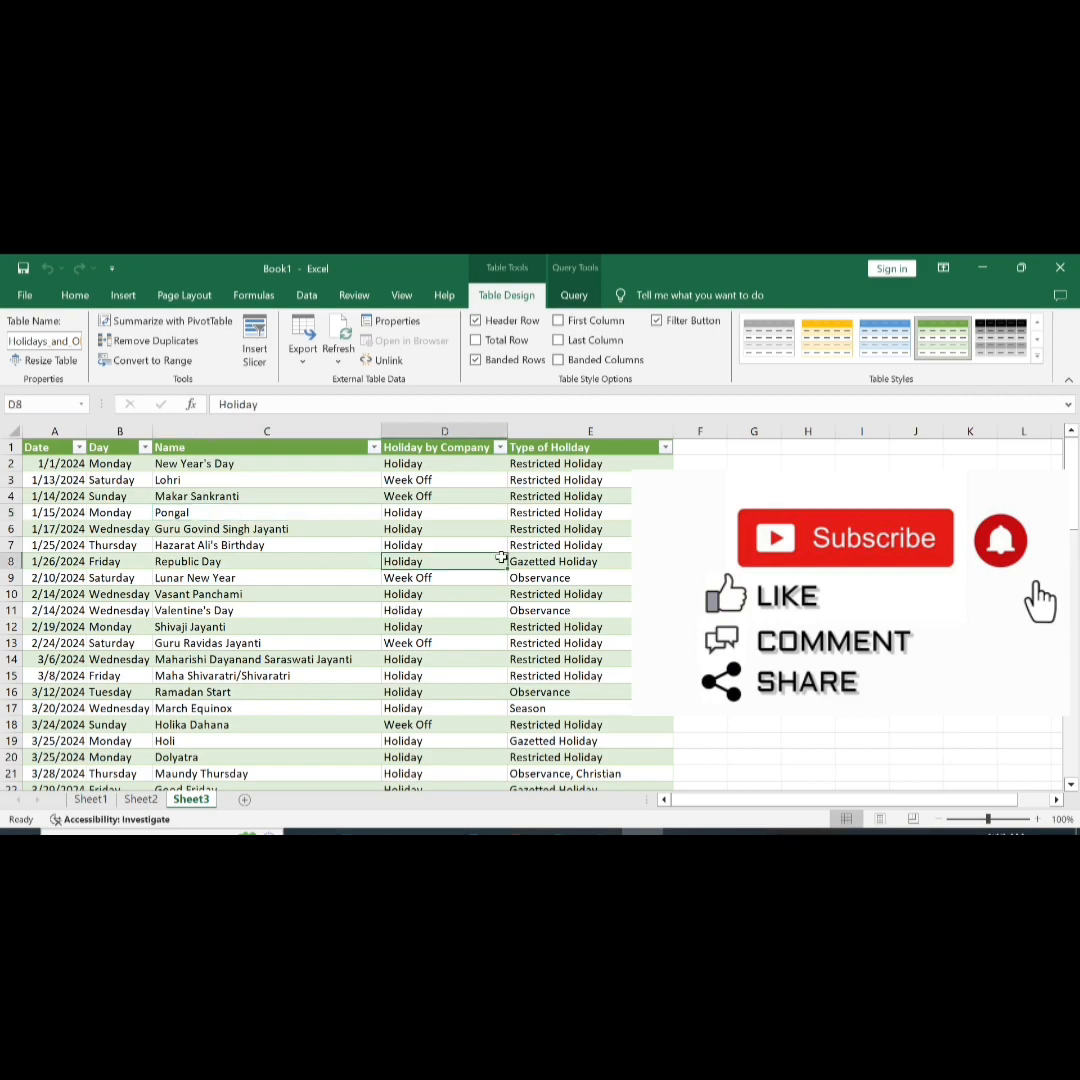